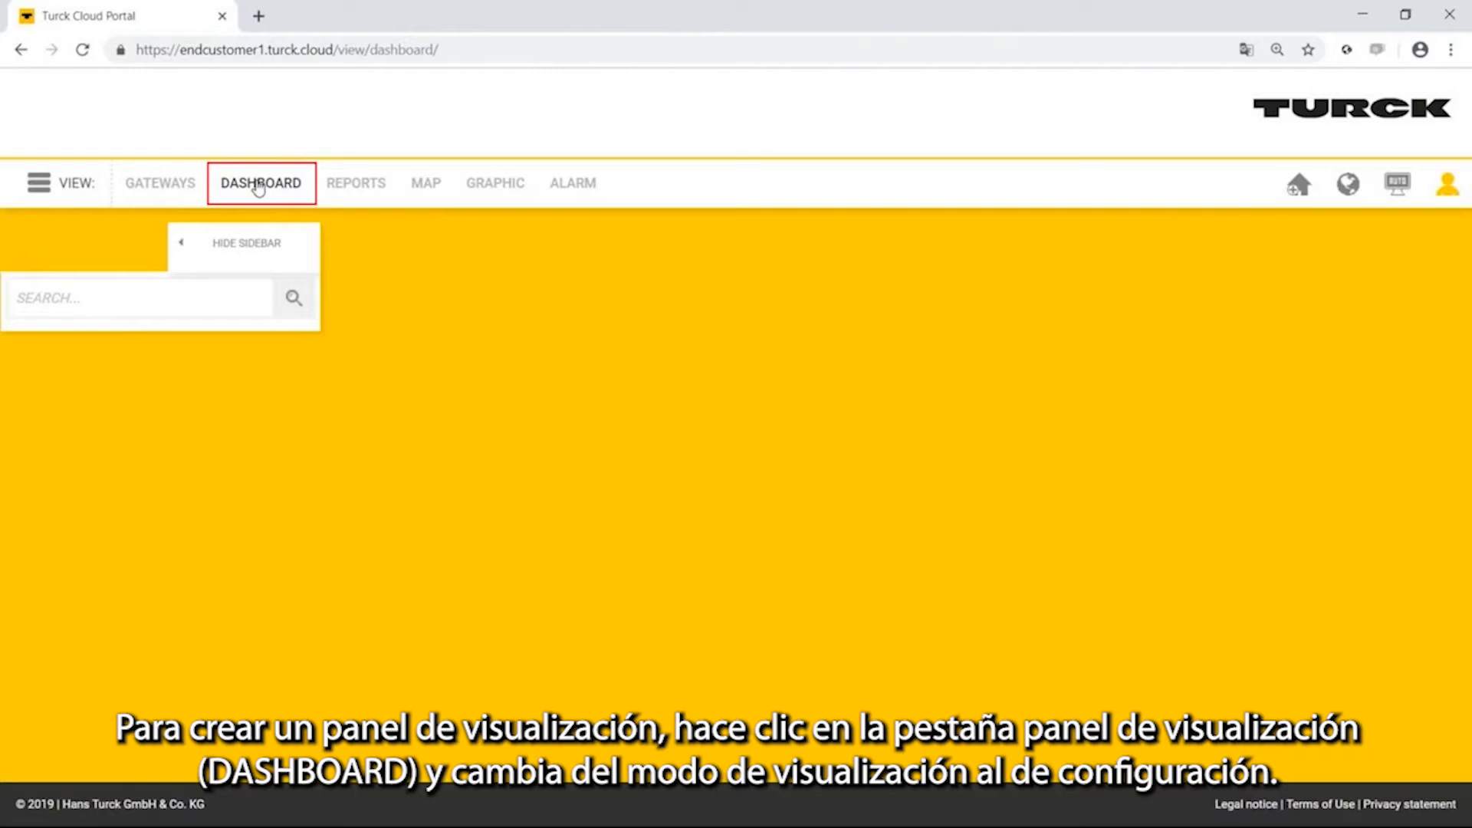
Switch to configuration mode and create a dashboard named Machine_01.
{"action": "left_click", "coordinate": [65, 193]}
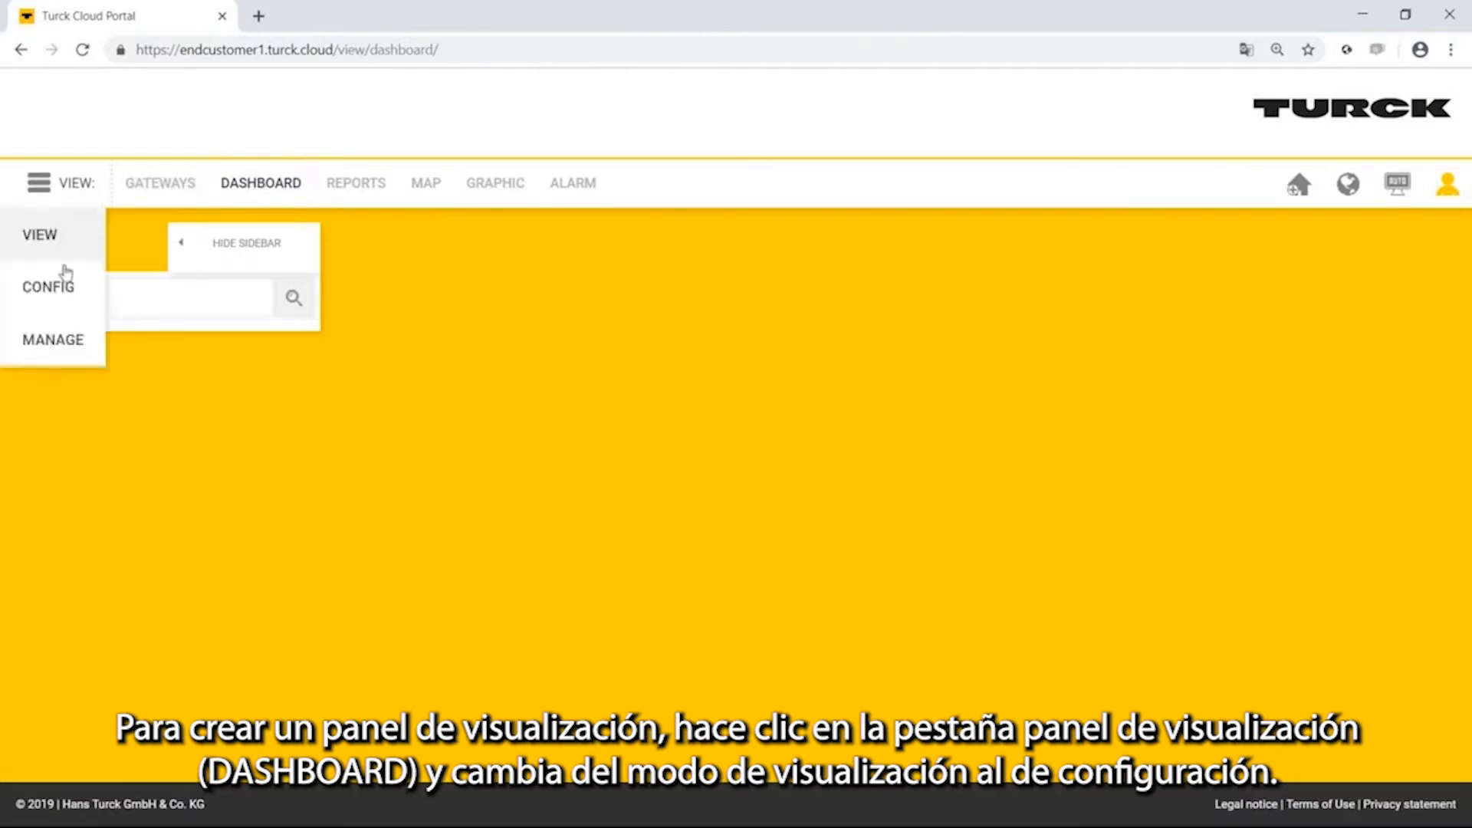
{"action": "left_click", "coordinate": [66, 287]}
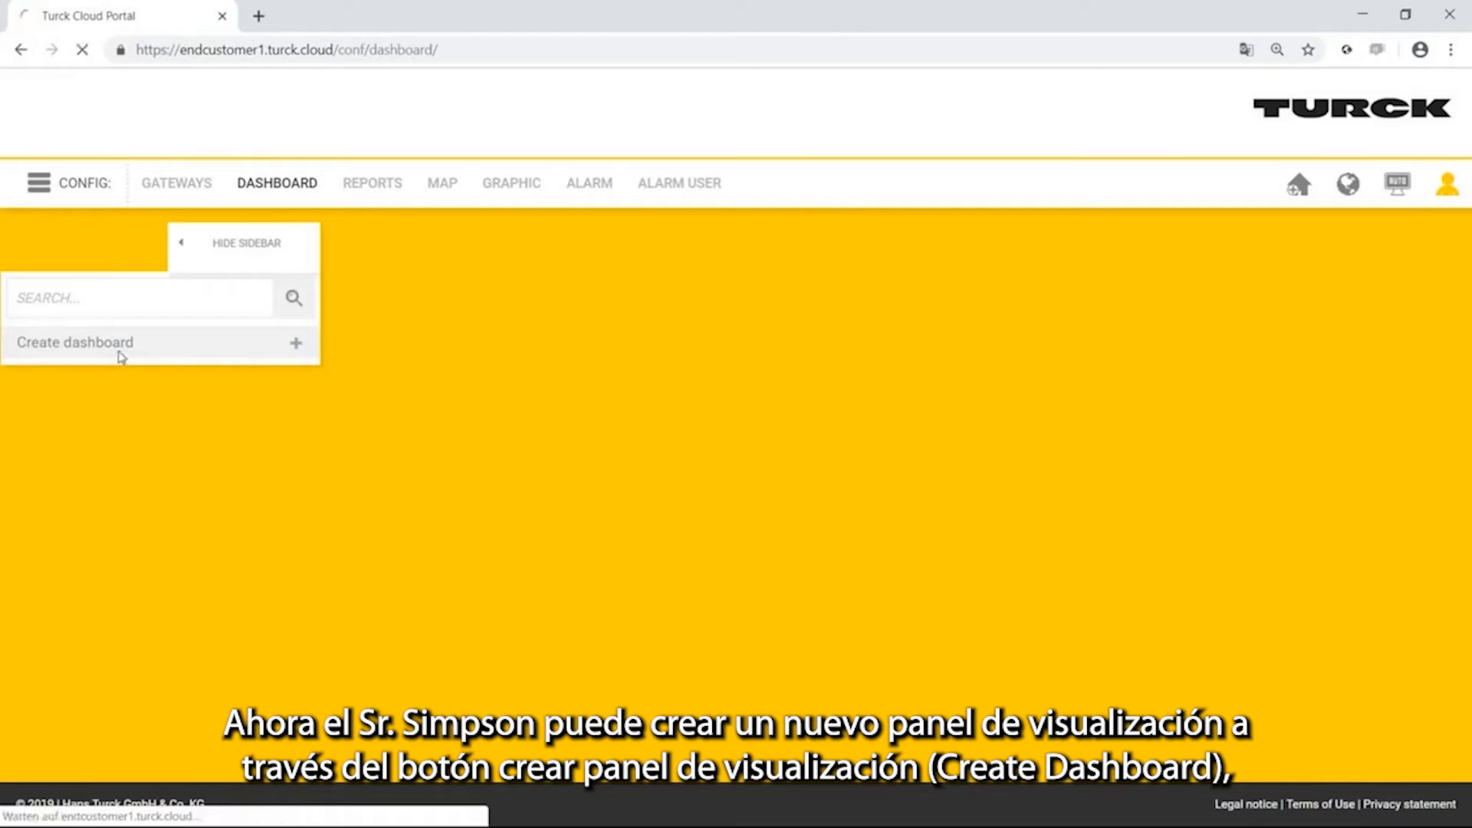
{"action": "left_click", "coordinate": [120, 358]}
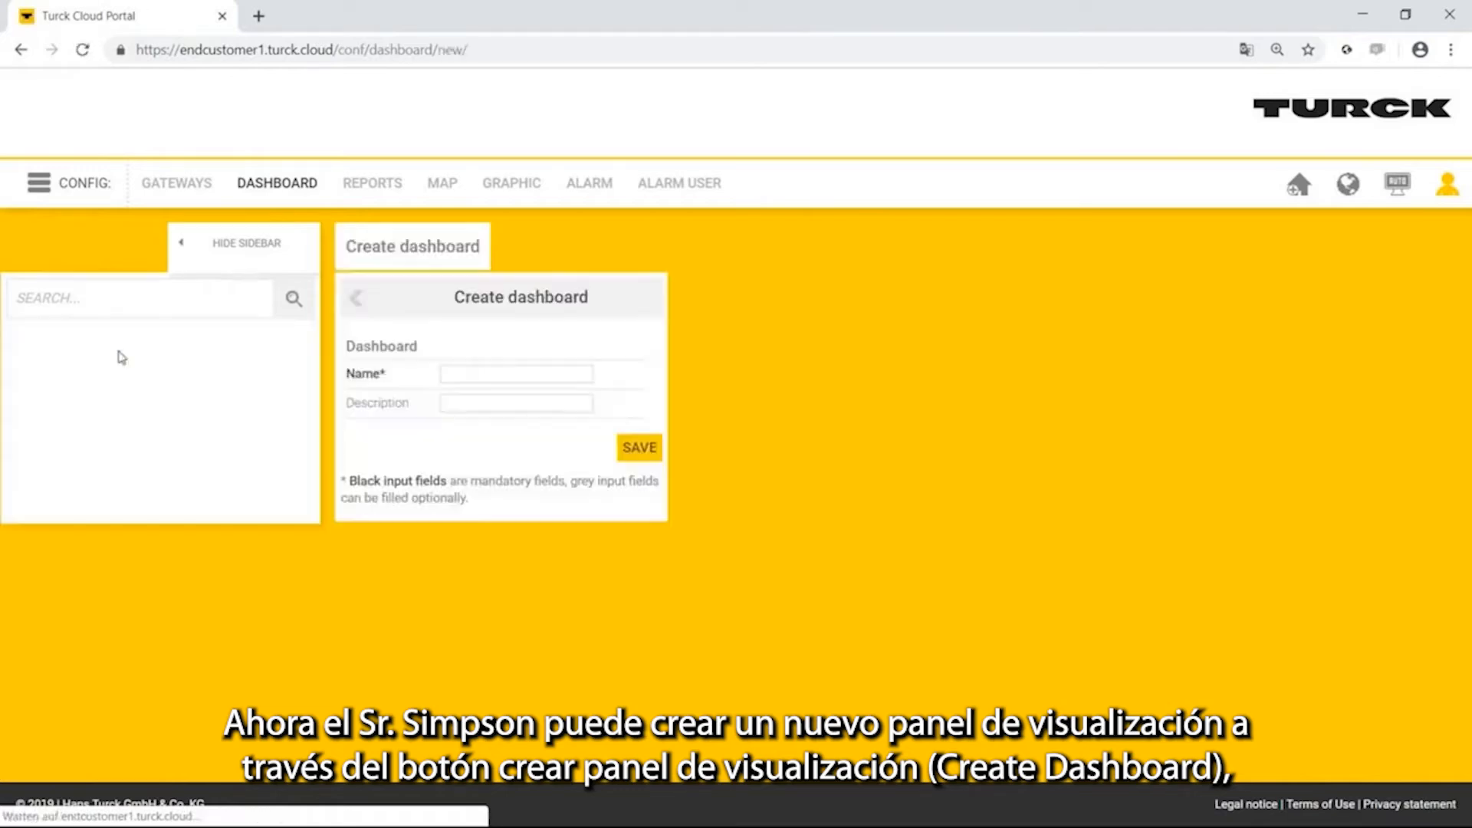
{"action": "left_click", "coordinate": [508, 373]}
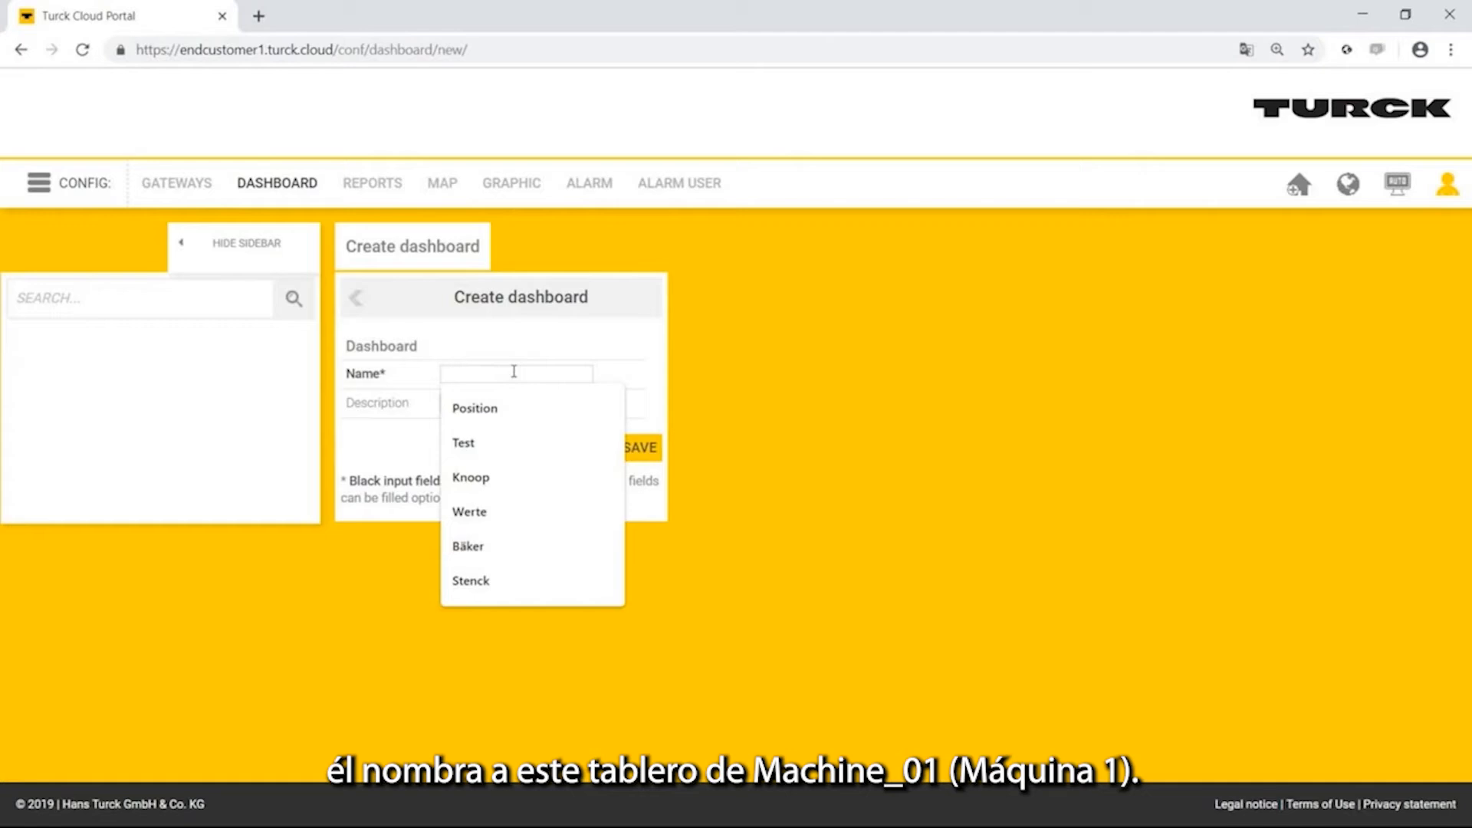
{"action": "type", "text": "Ma"}
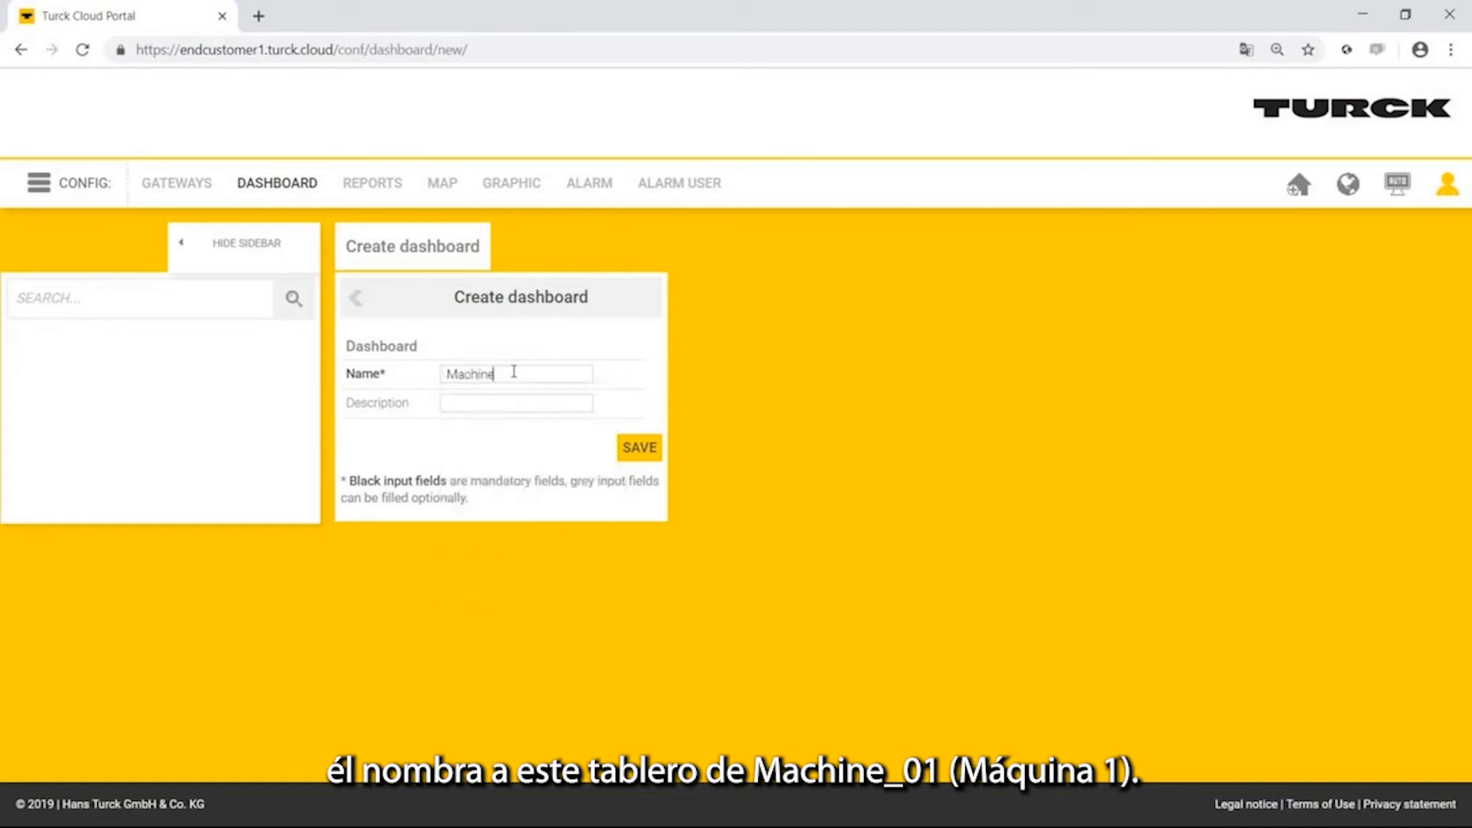
{"action": "type", "text": "chine_01"}
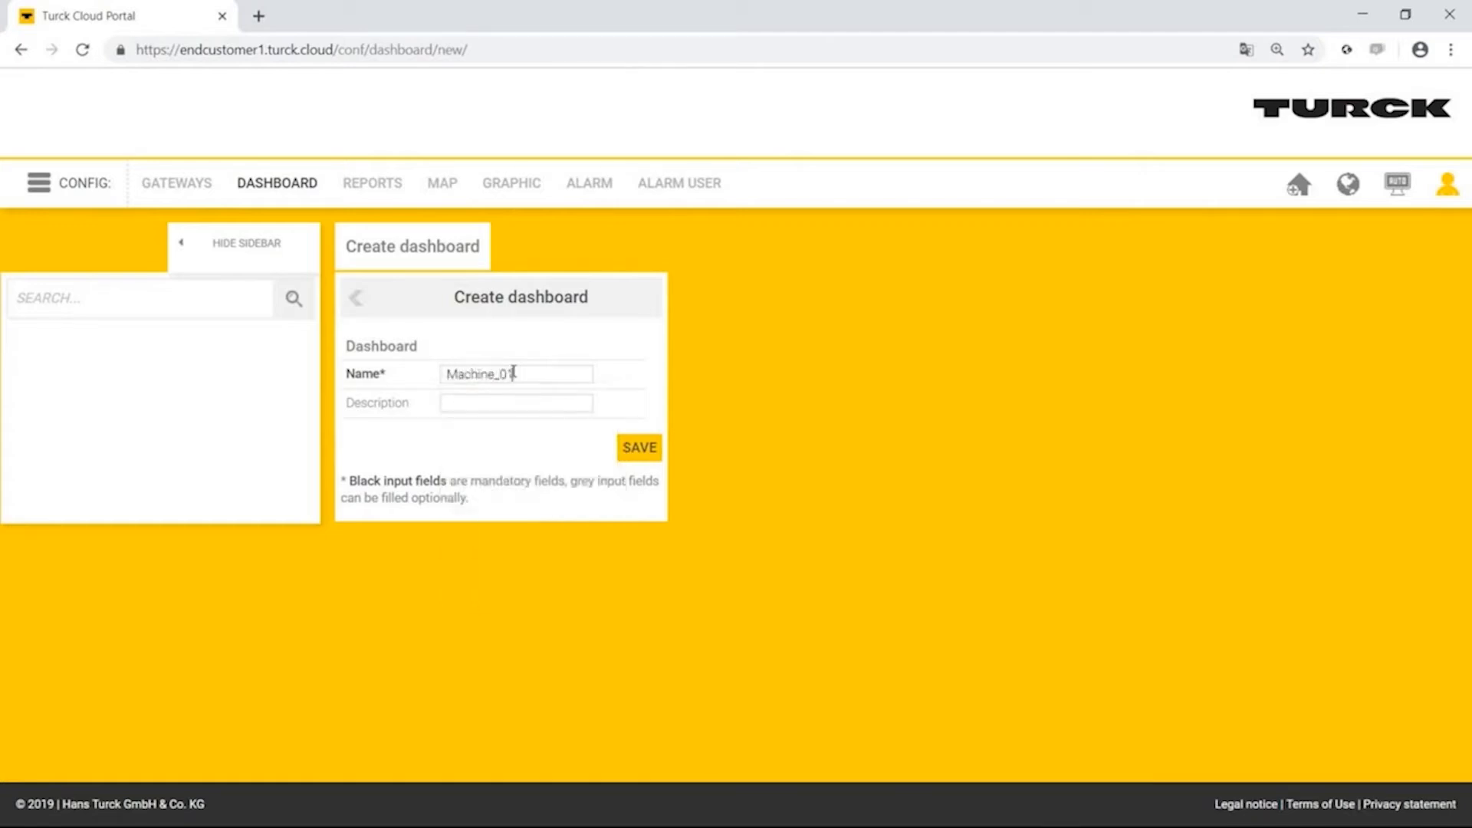
{"action": "left_click", "coordinate": [640, 449]}
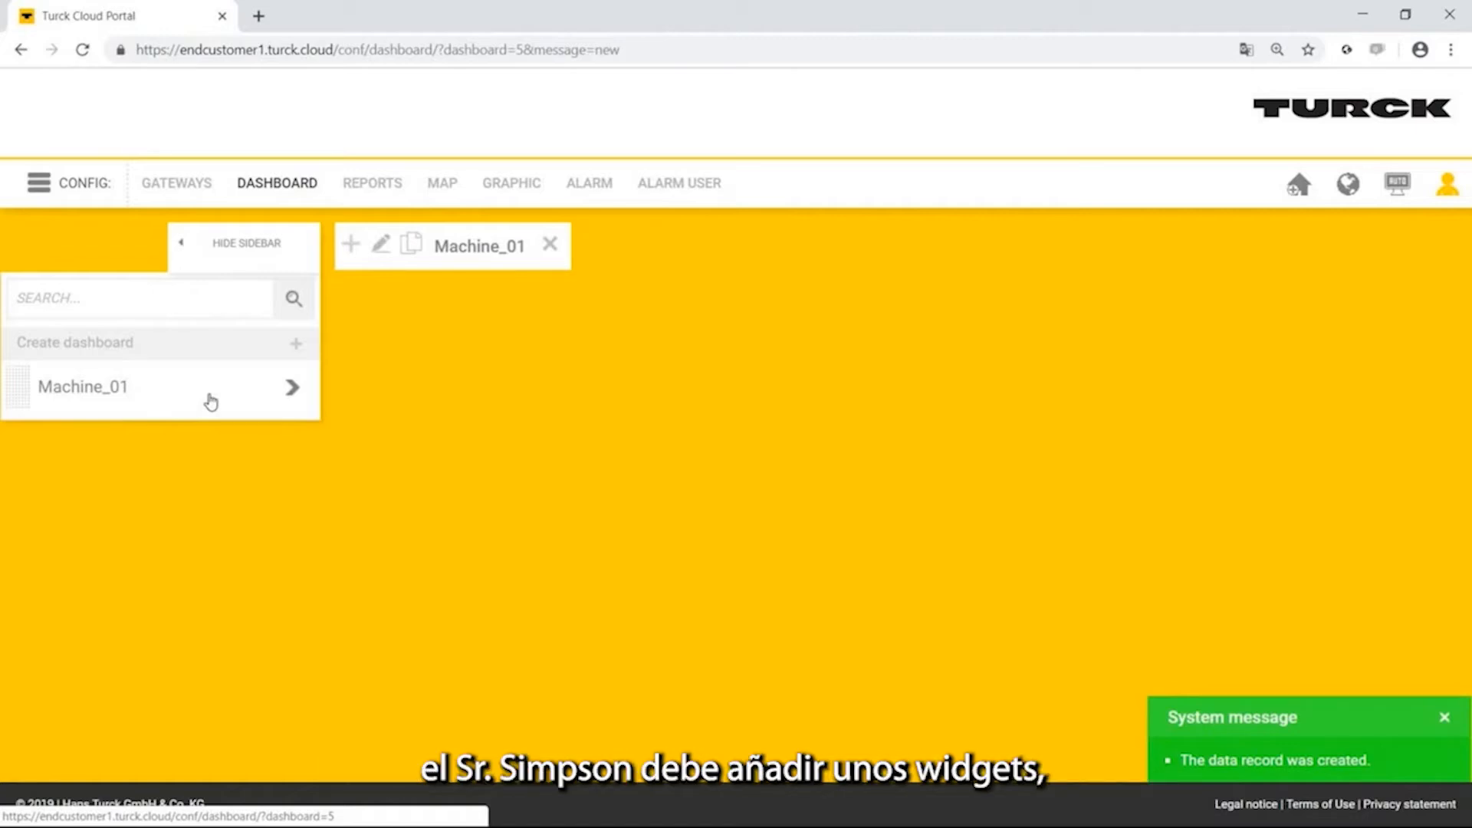
Add a one-column table (values and buttons) item named Values to the Machine_01 dashboard.
{"action": "left_click", "coordinate": [349, 245]}
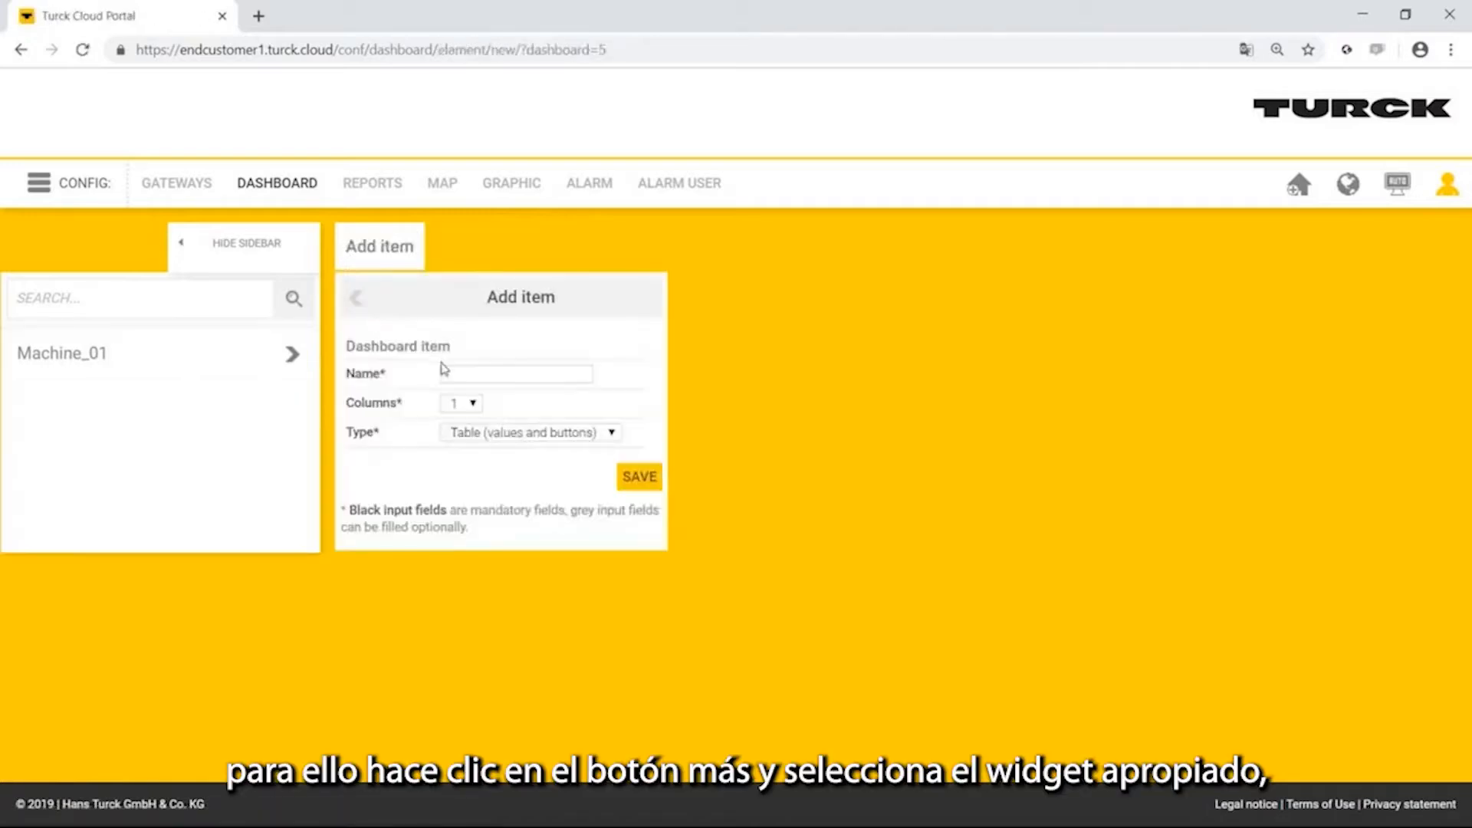
{"action": "left_click", "coordinate": [491, 368]}
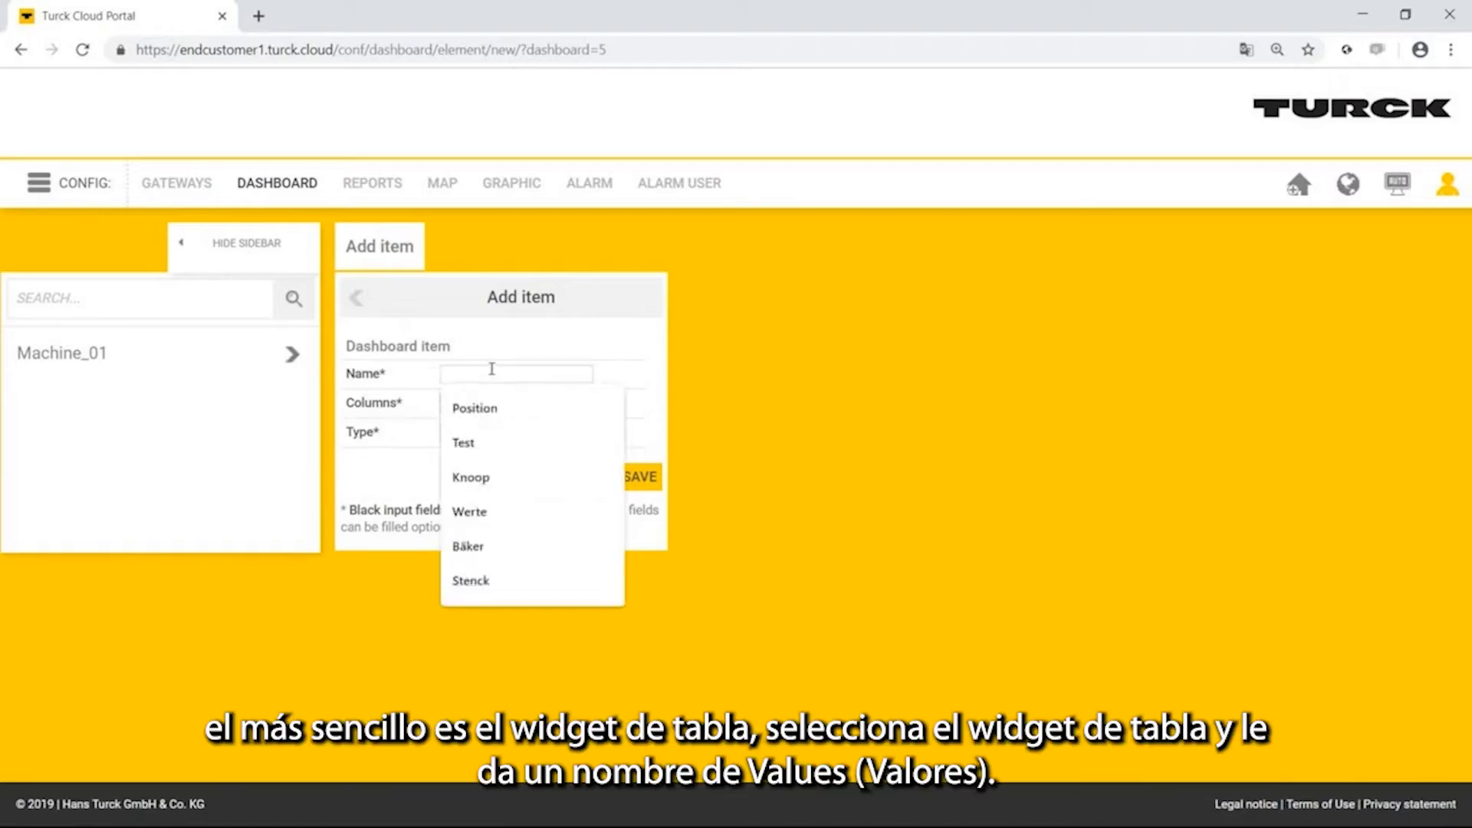
{"action": "type", "text": "Values"}
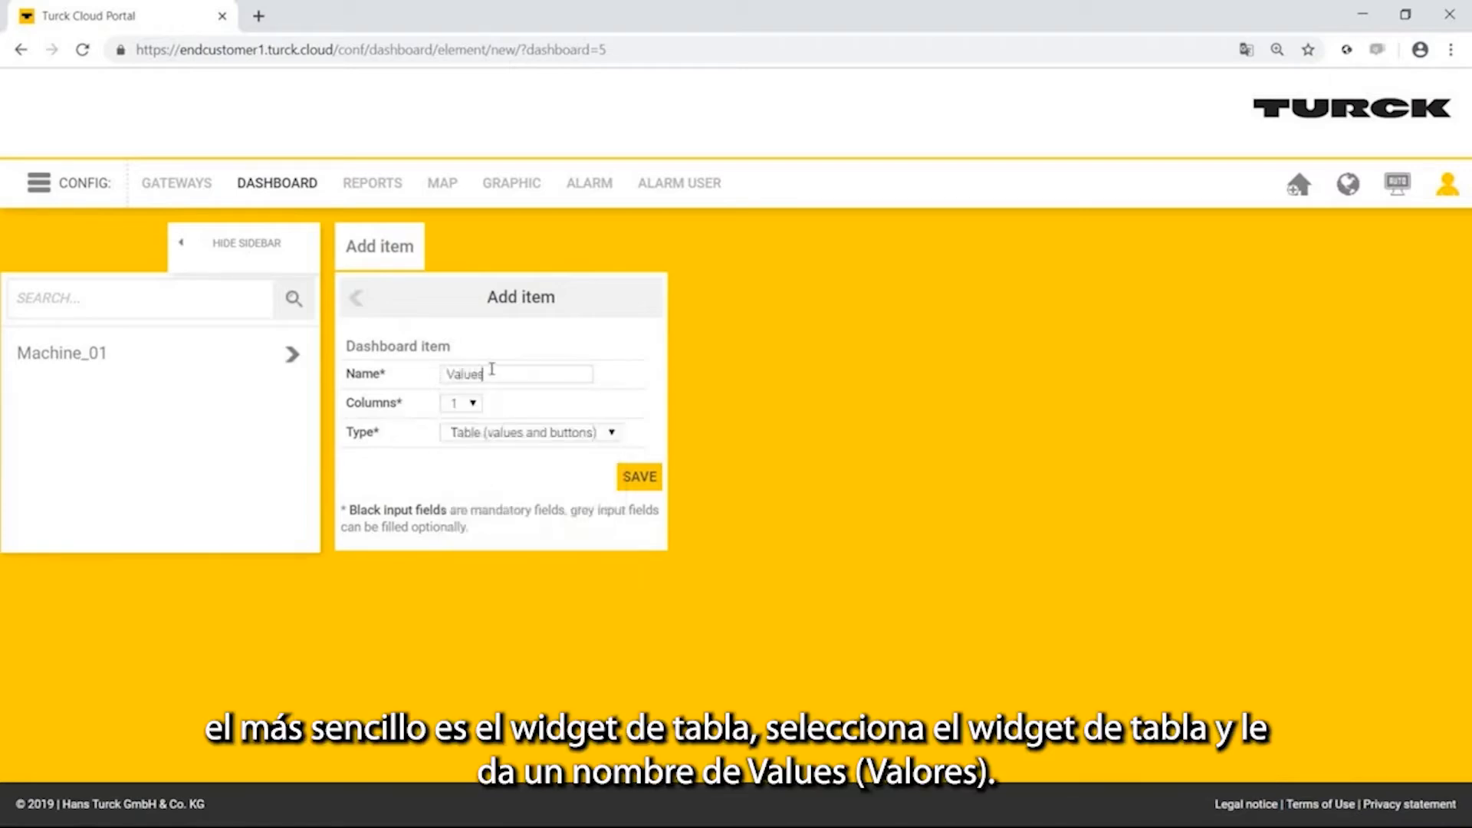
{"action": "double_click", "coordinate": [492, 371]}
{"action": "left_click", "coordinate": [639, 476]}
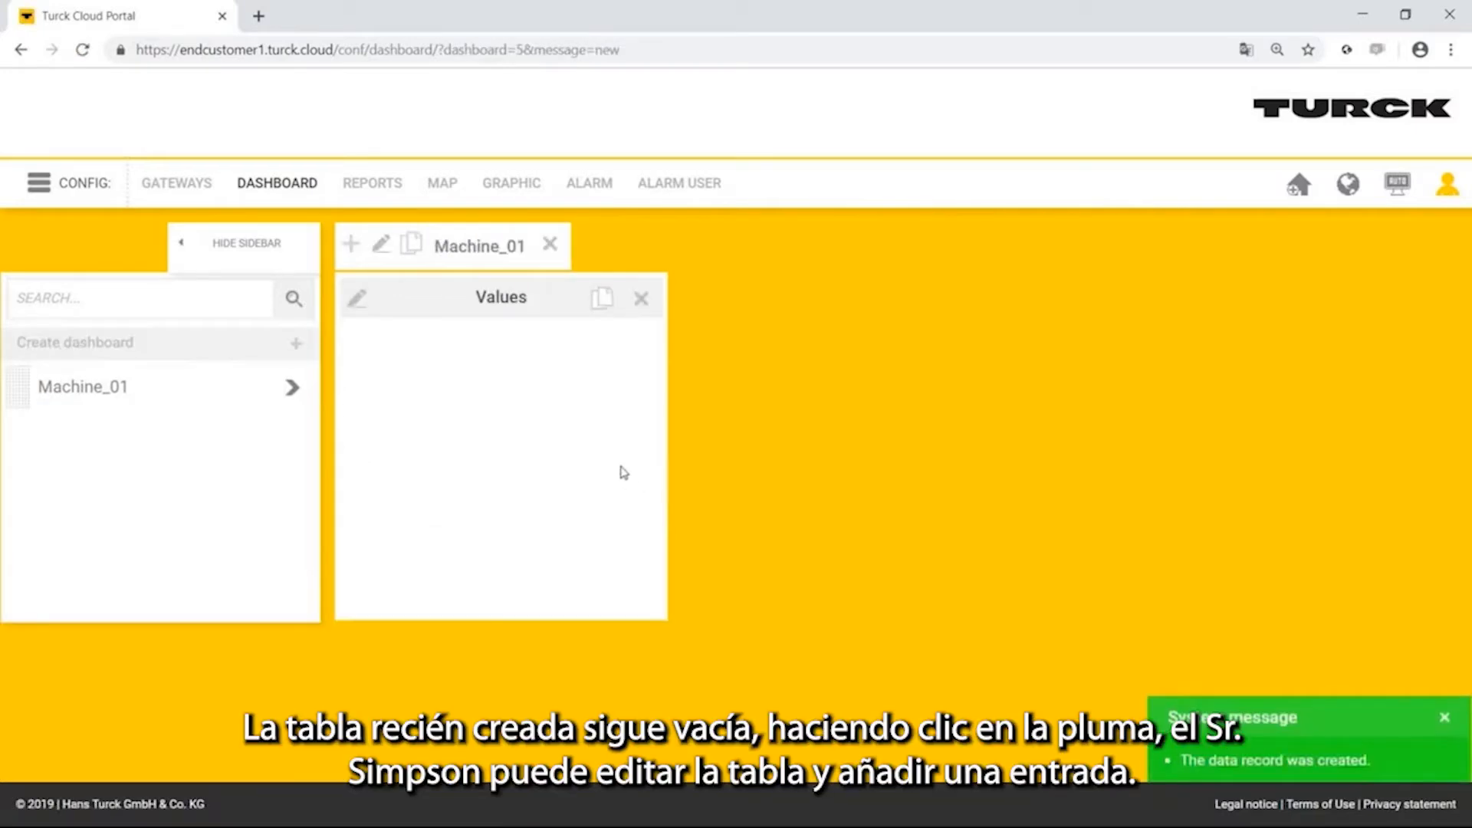
Add a text row named Temperature to the Values table.
{"action": "left_click", "coordinate": [357, 300]}
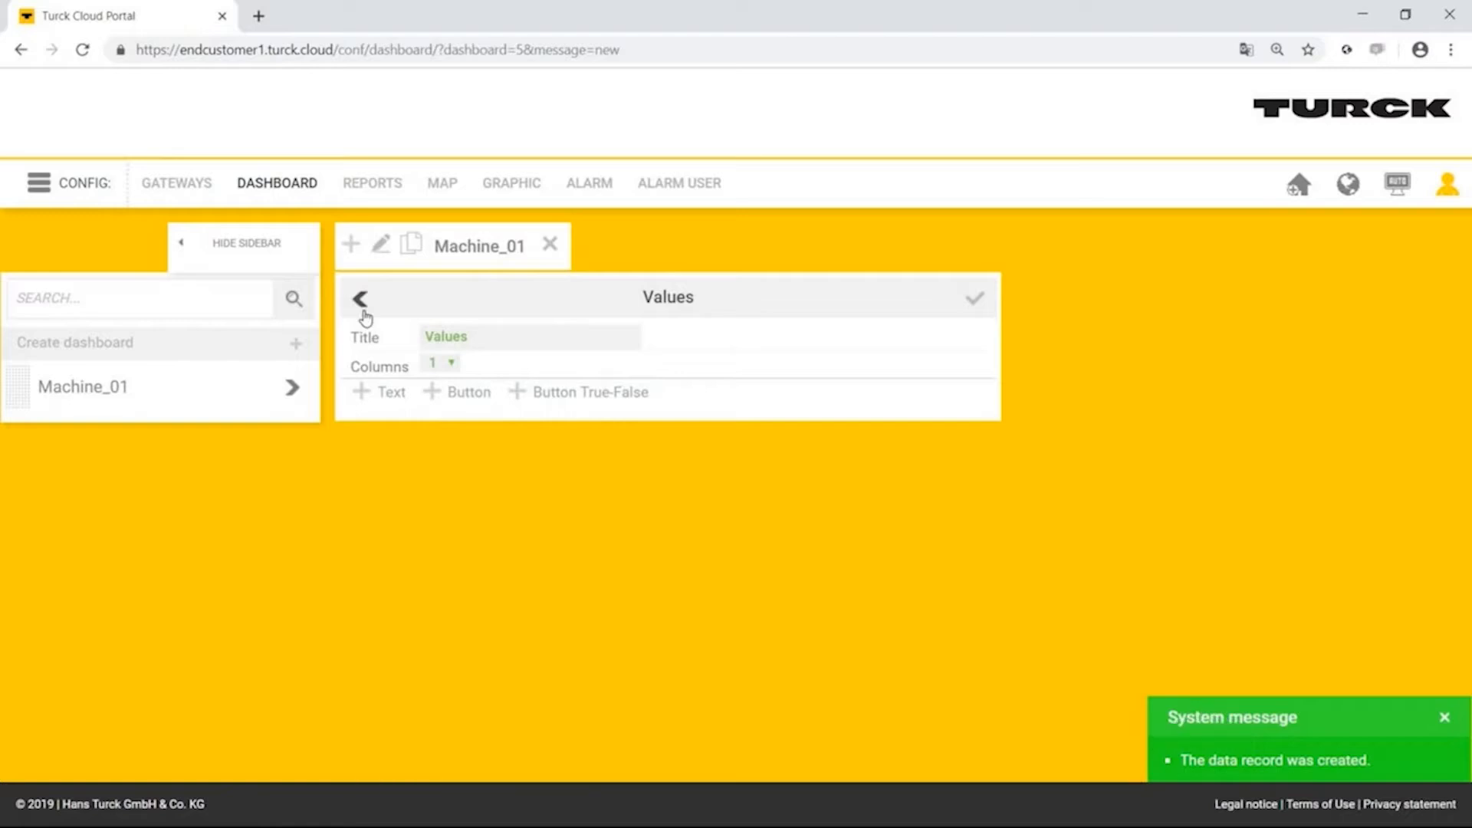
{"action": "left_click", "coordinate": [391, 393]}
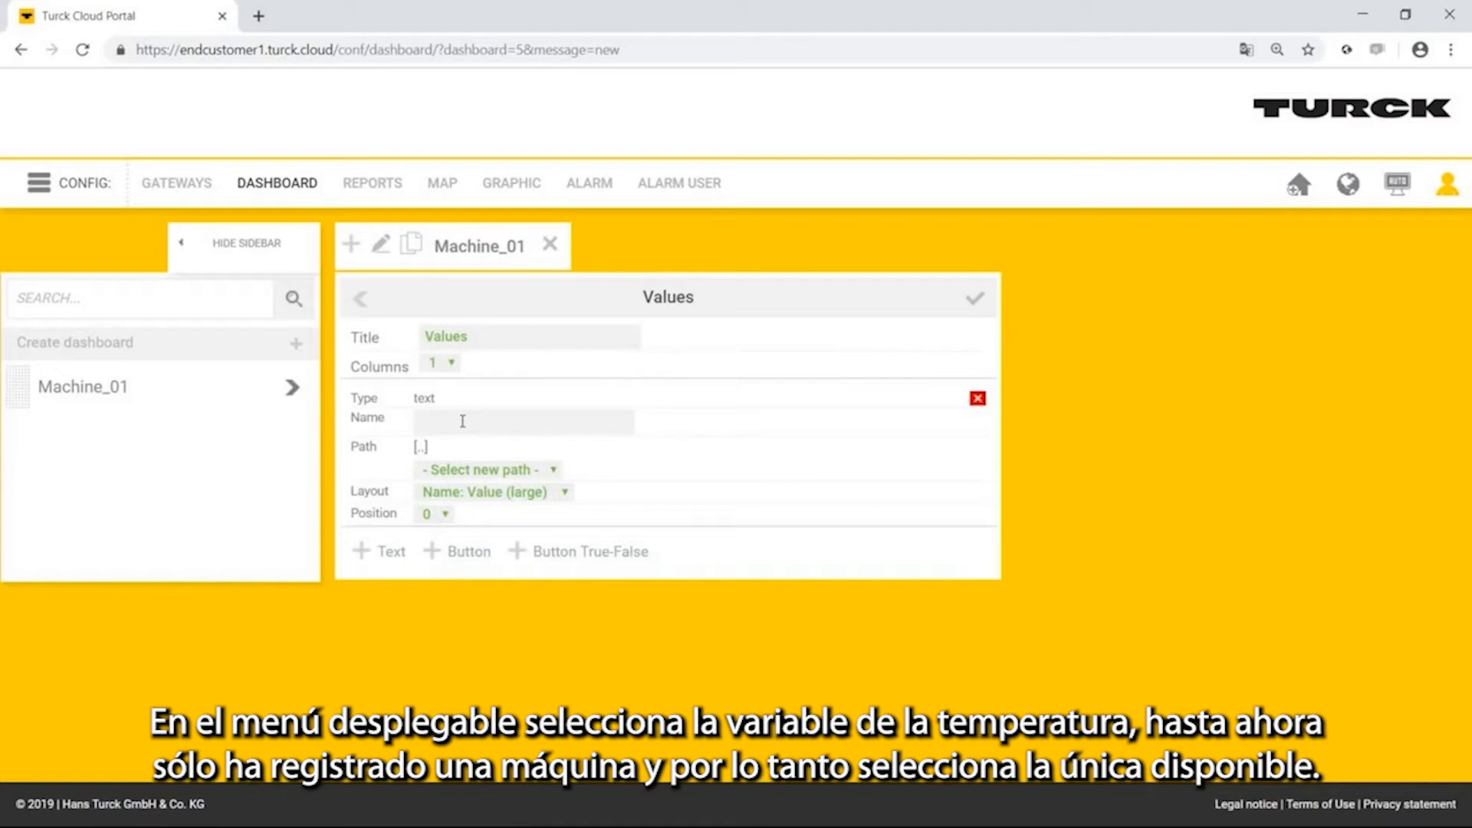
{"action": "type", "text": "Temperature"}
Link the Temperature row to the path Machine_01/variables/Appl.Appl.rTemperature and save the Values table.
{"action": "left_click", "coordinate": [469, 471]}
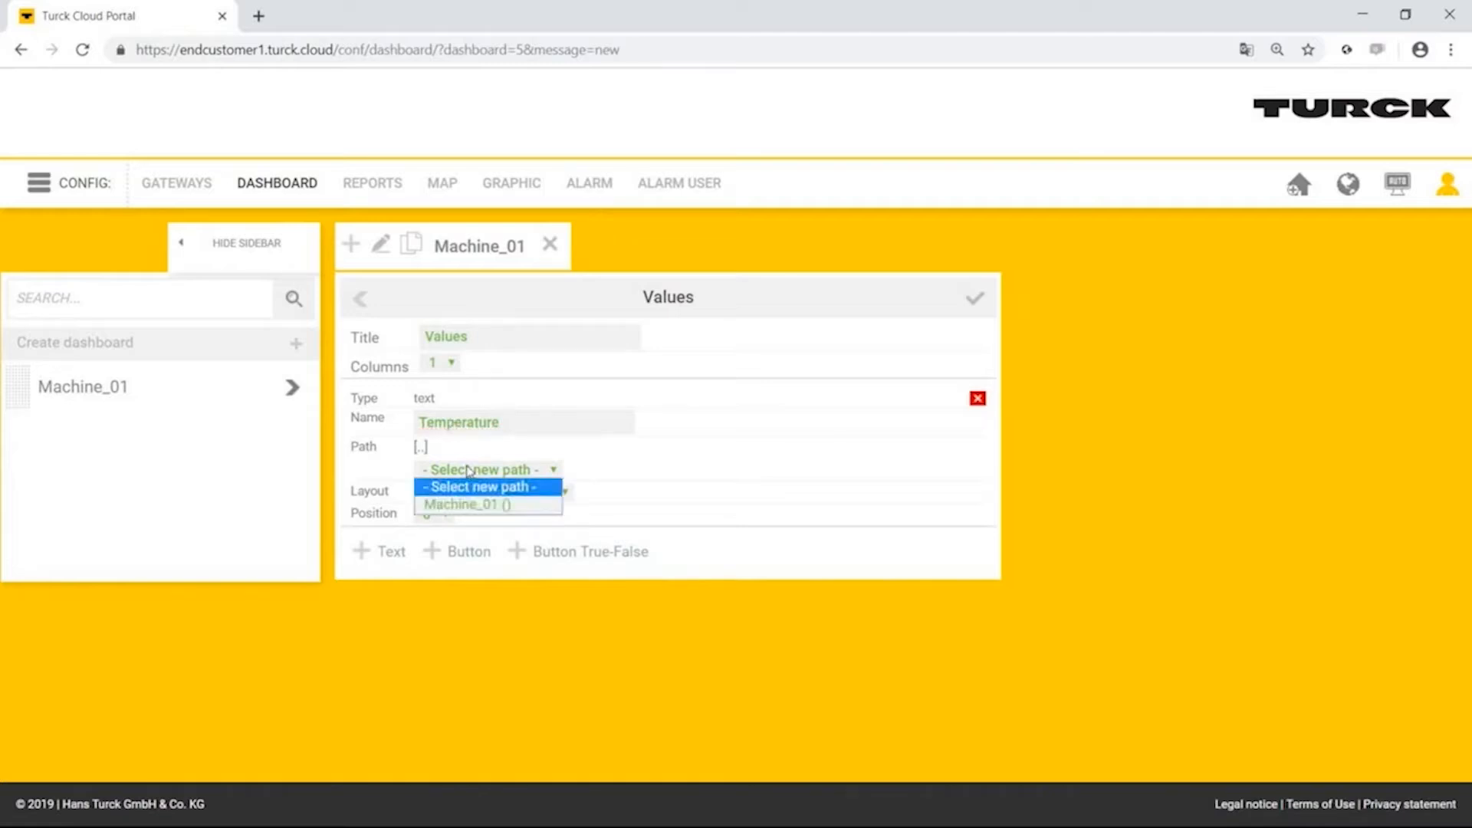
{"action": "left_click", "coordinate": [481, 506]}
{"action": "left_click", "coordinate": [499, 471]}
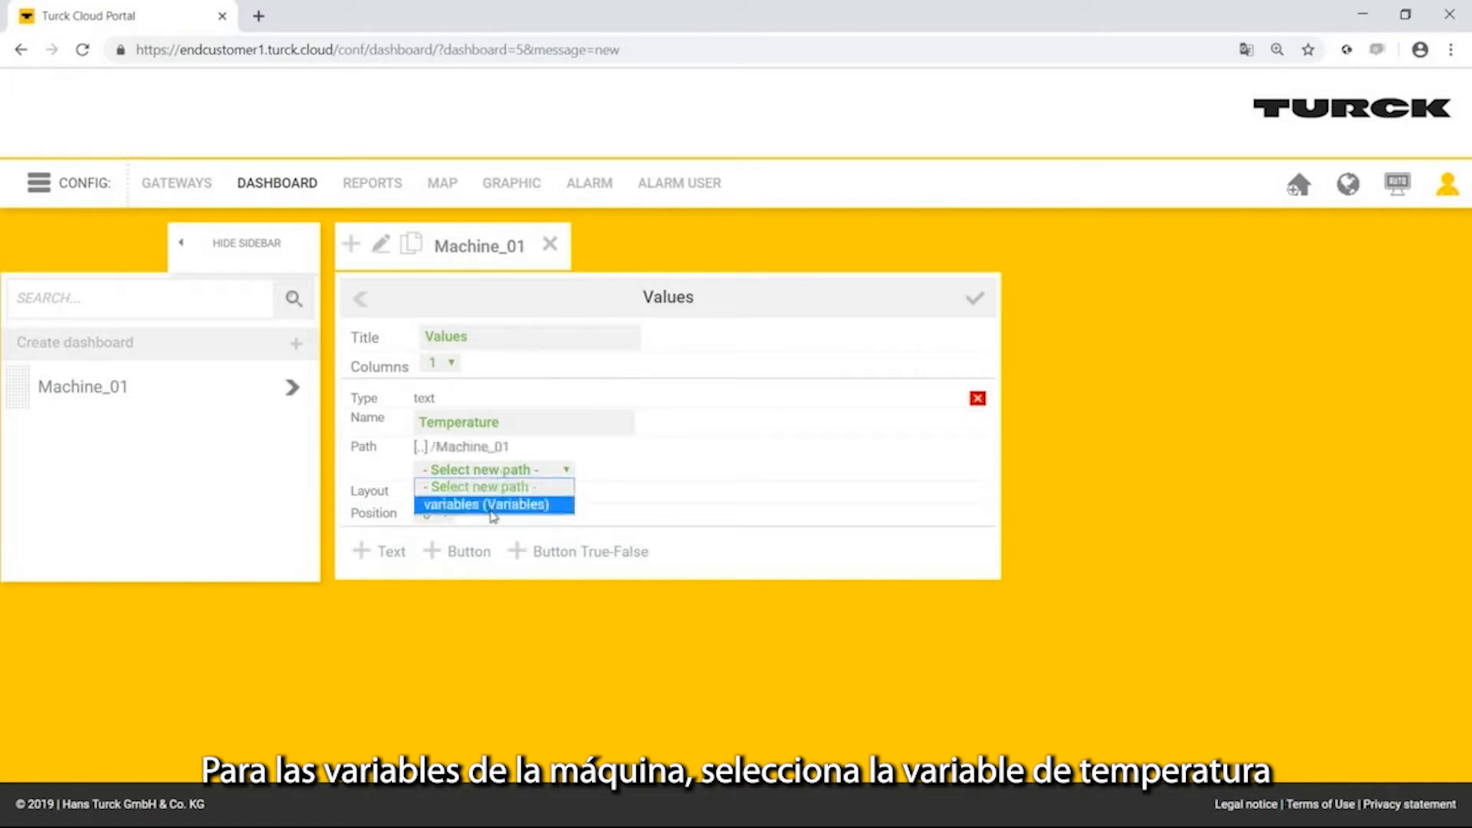
{"action": "left_click", "coordinate": [492, 506]}
{"action": "left_click", "coordinate": [503, 470]}
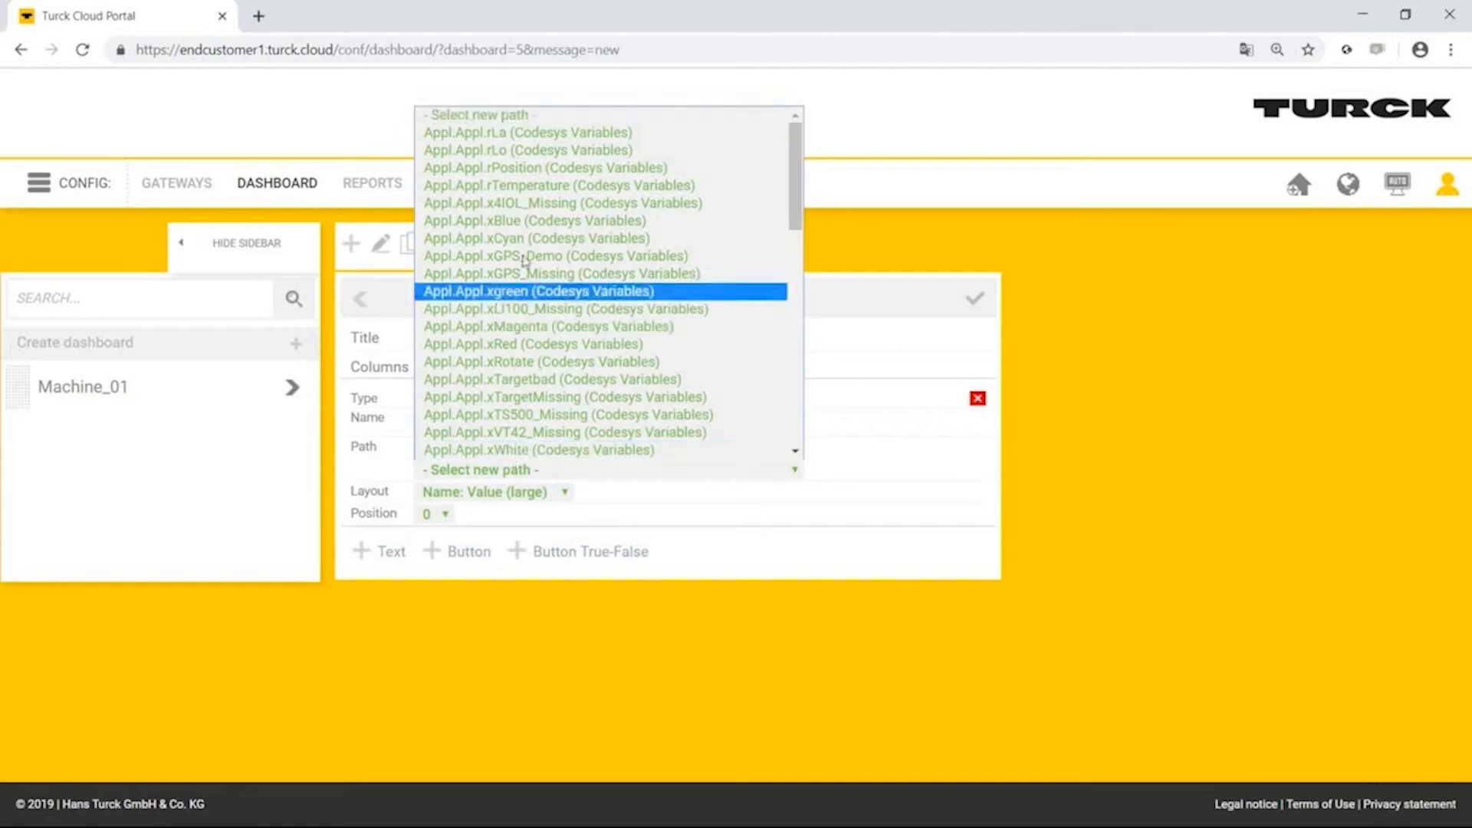
{"action": "left_click", "coordinate": [557, 192]}
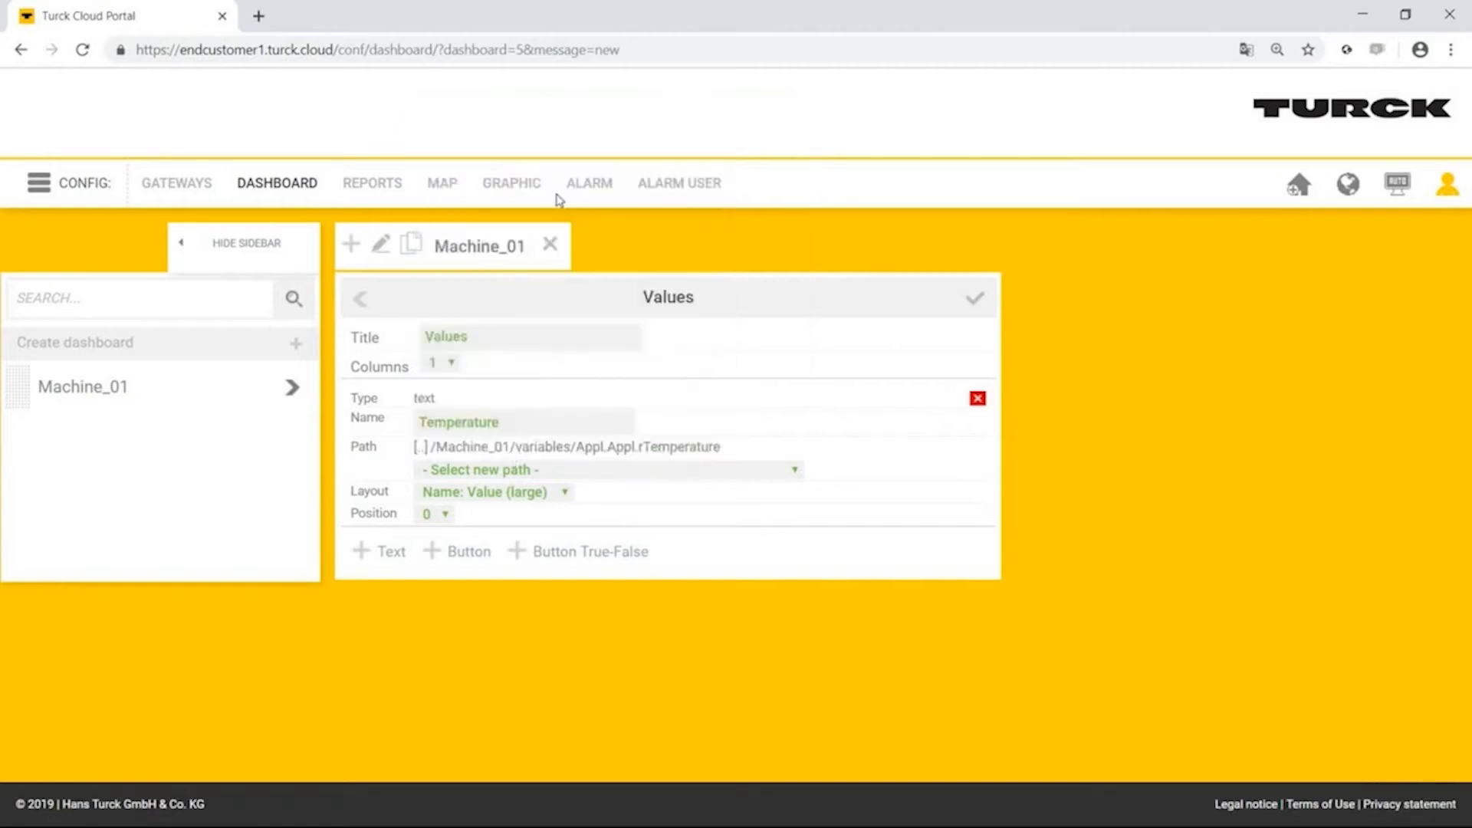
{"action": "left_click", "coordinate": [966, 304]}
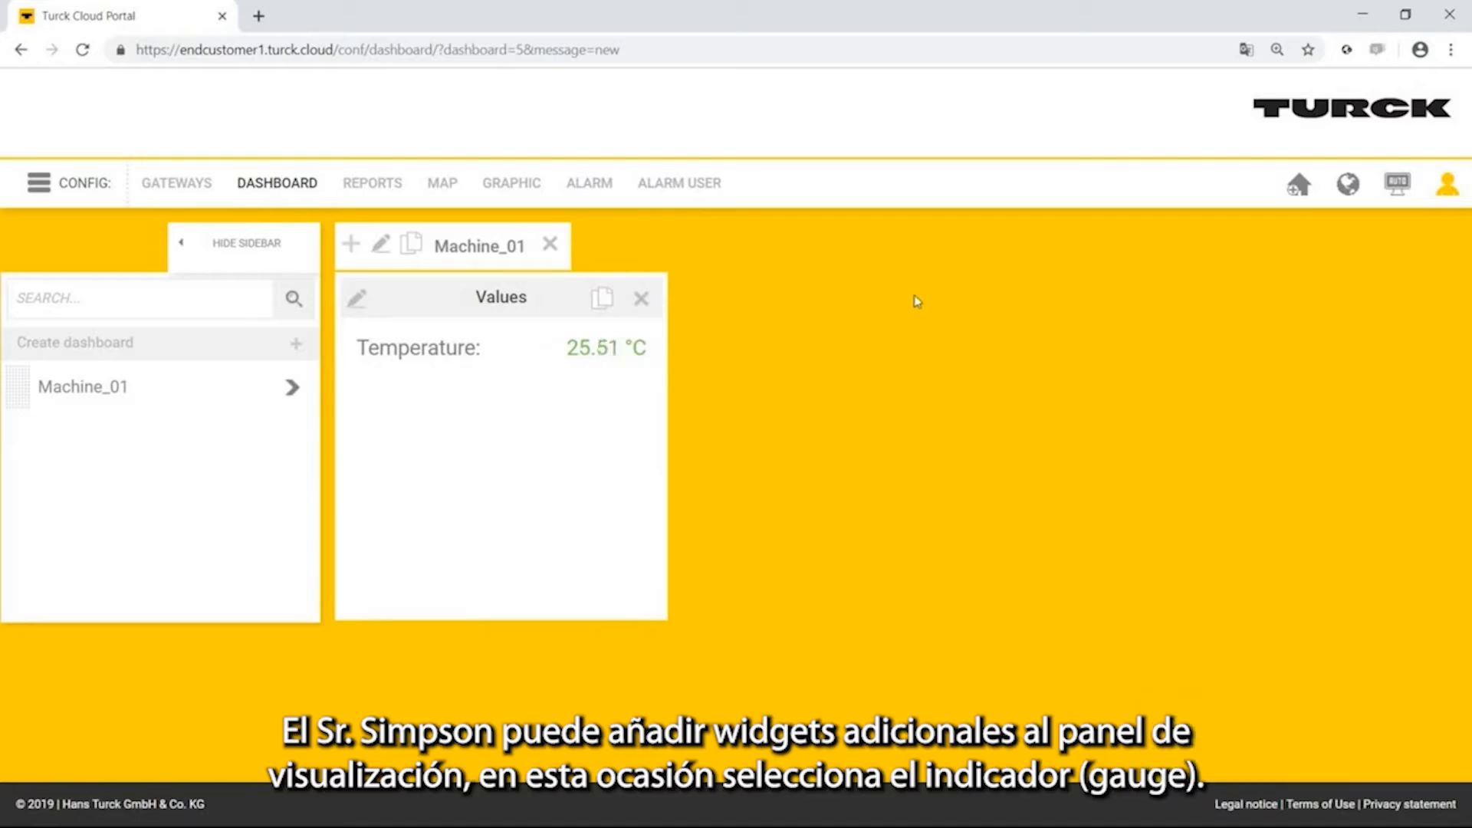
Add a gauge item named Temperature to the Machine_01 dashboard.
{"action": "left_click", "coordinate": [350, 244]}
{"action": "left_click", "coordinate": [481, 376]}
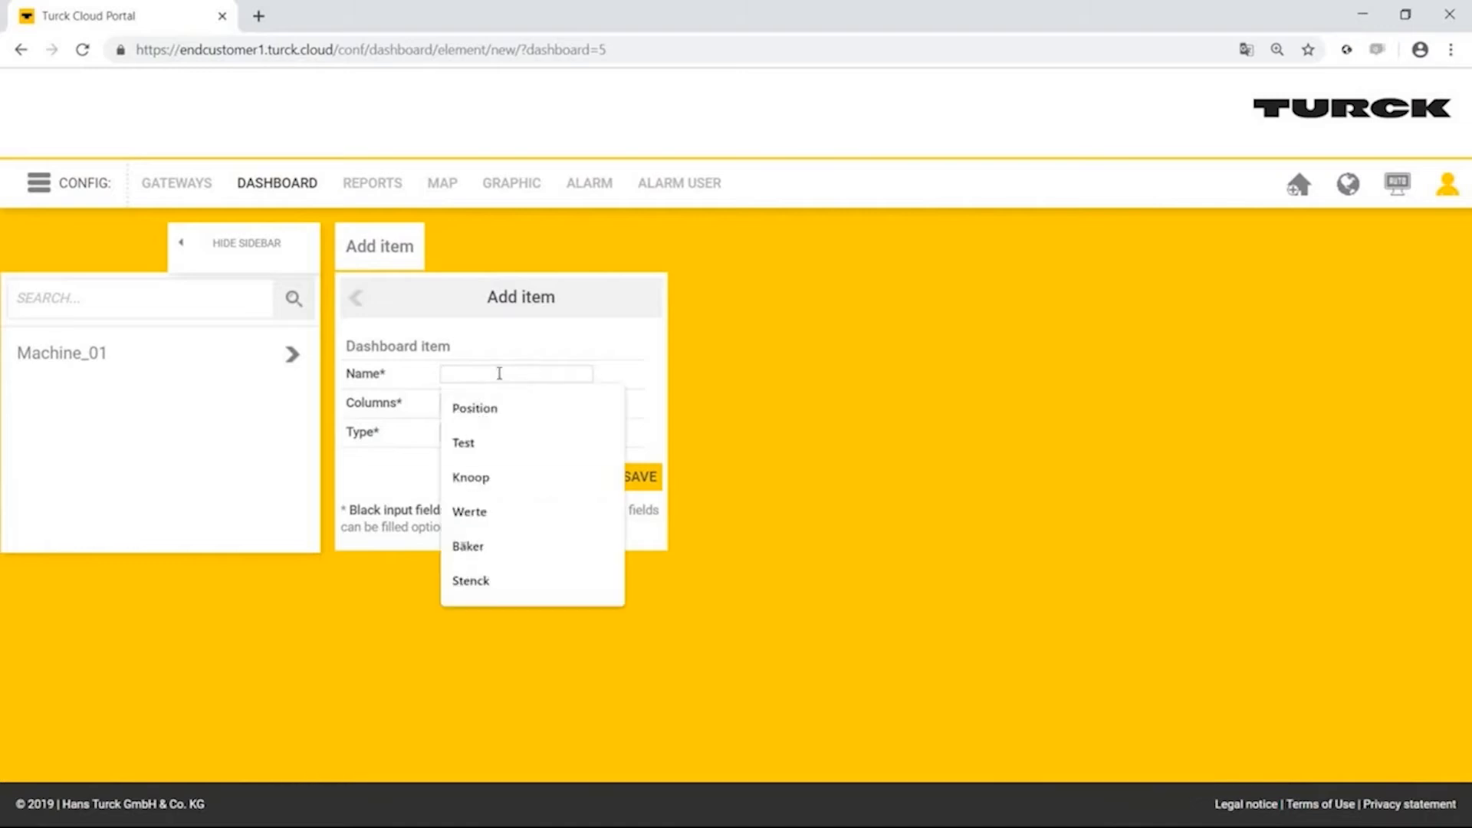
{"action": "type", "text": "Temperature"}
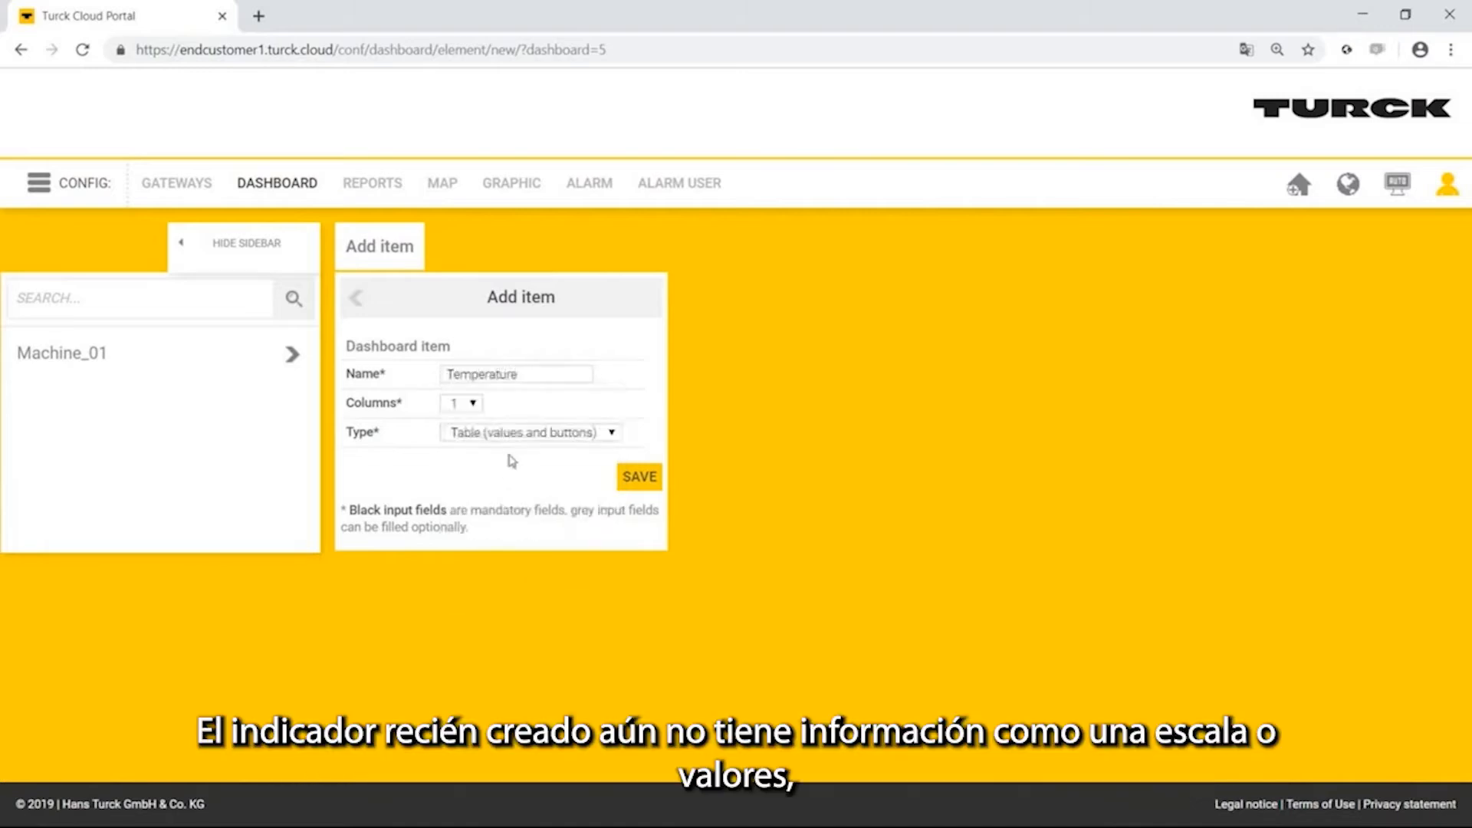
{"action": "left_click", "coordinate": [529, 434]}
{"action": "left_click", "coordinate": [565, 469]}
{"action": "left_click", "coordinate": [636, 477]}
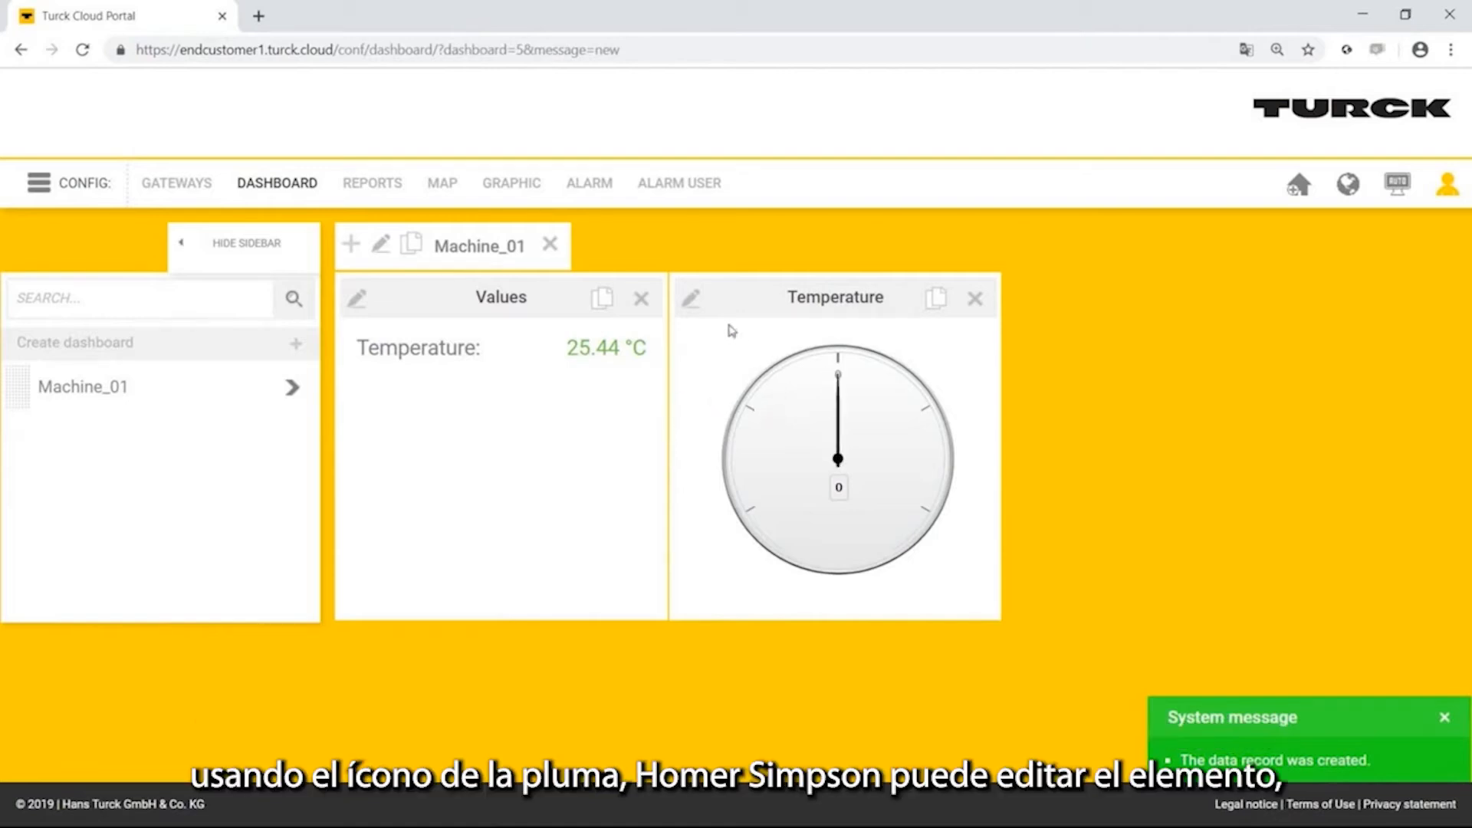
Set the Temperature gauge to range 0 to 60 with unit °C, link it to Machine_01/variables/Appl.Appl.rTemperature and save it.
{"action": "left_click", "coordinate": [692, 300]}
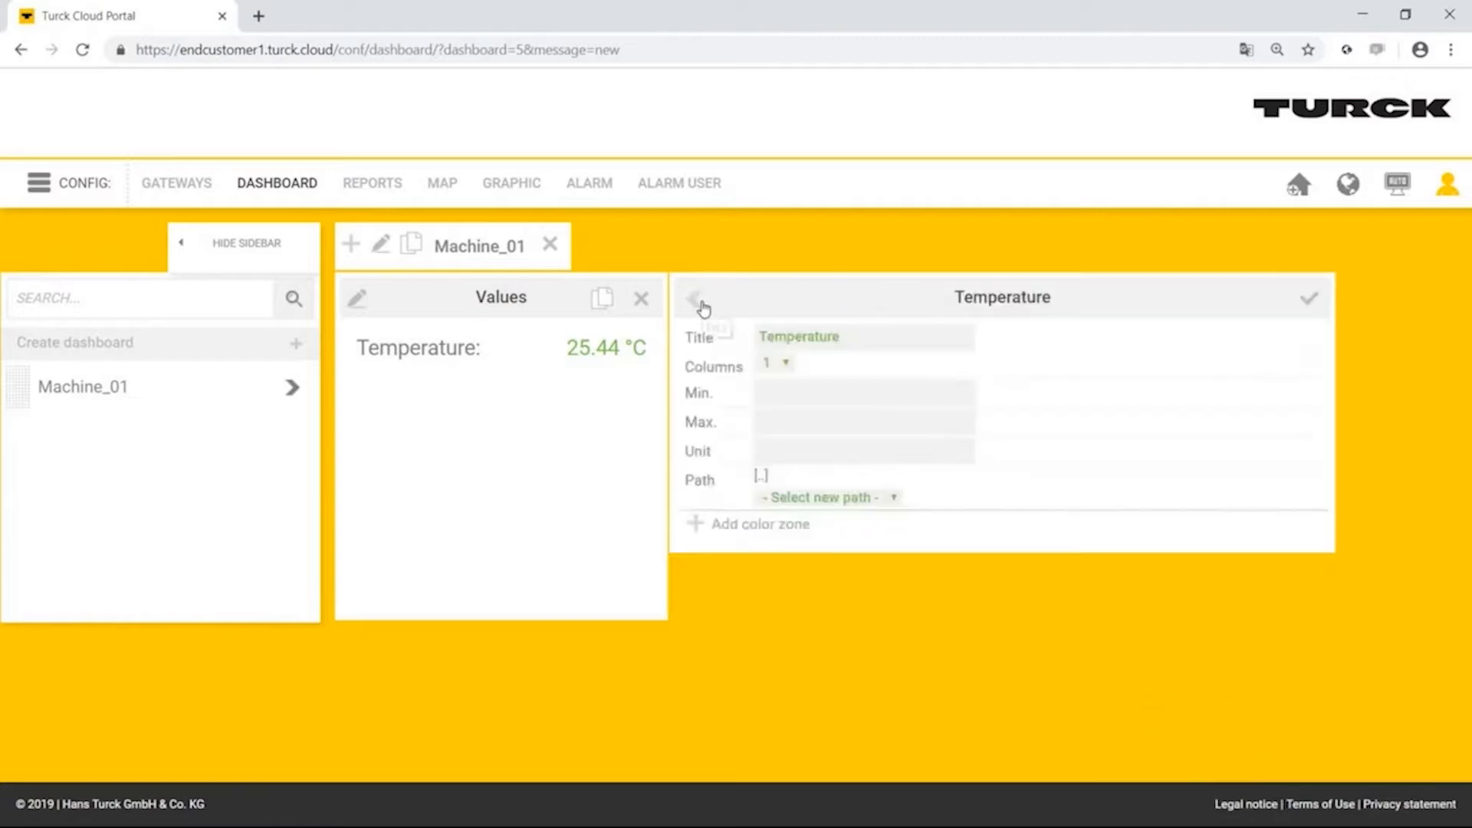
{"action": "left_click", "coordinate": [792, 391]}
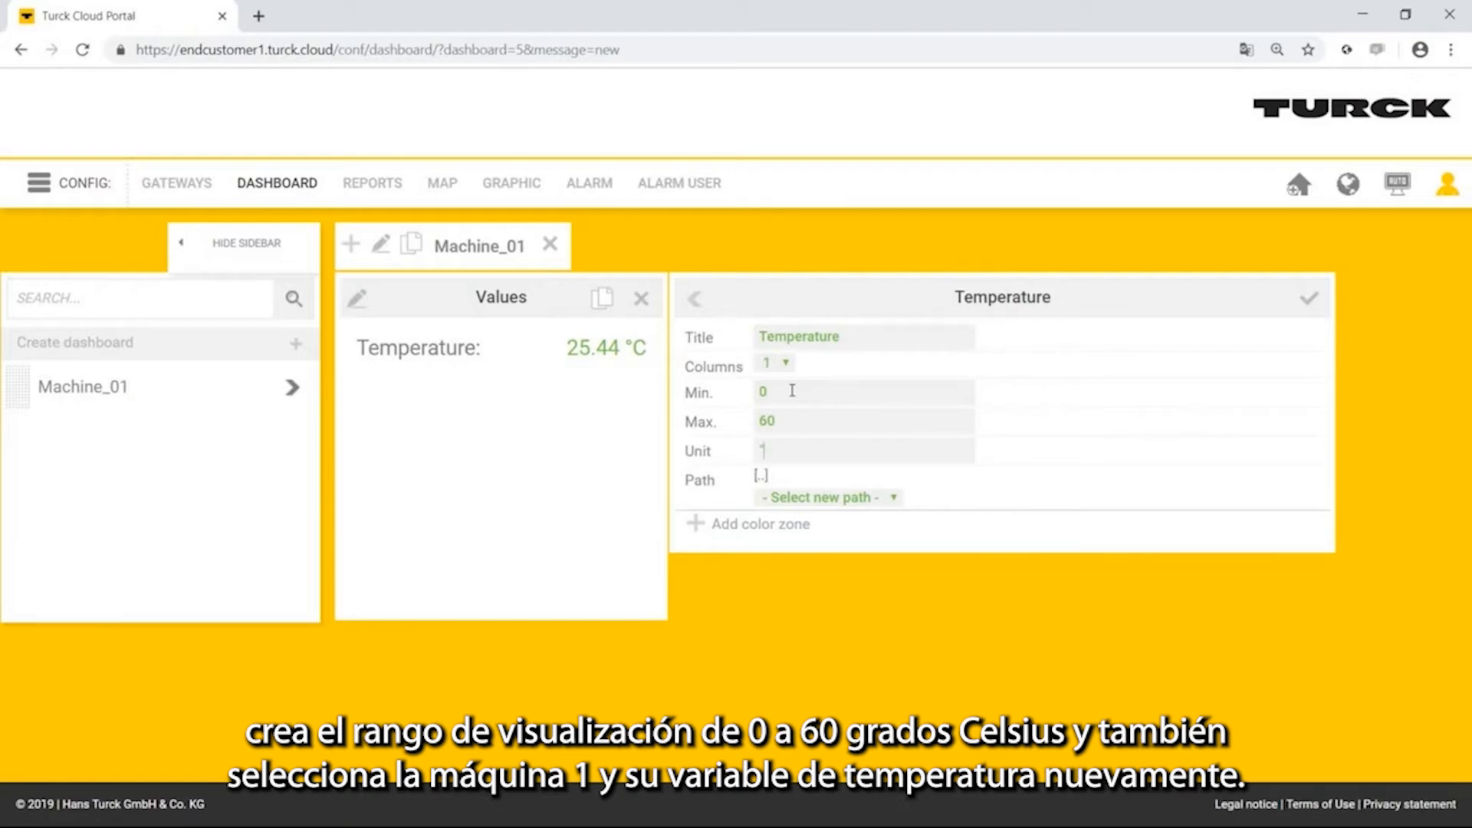
{"action": "left_click", "coordinate": [853, 500]}
{"action": "left_click", "coordinate": [853, 532]}
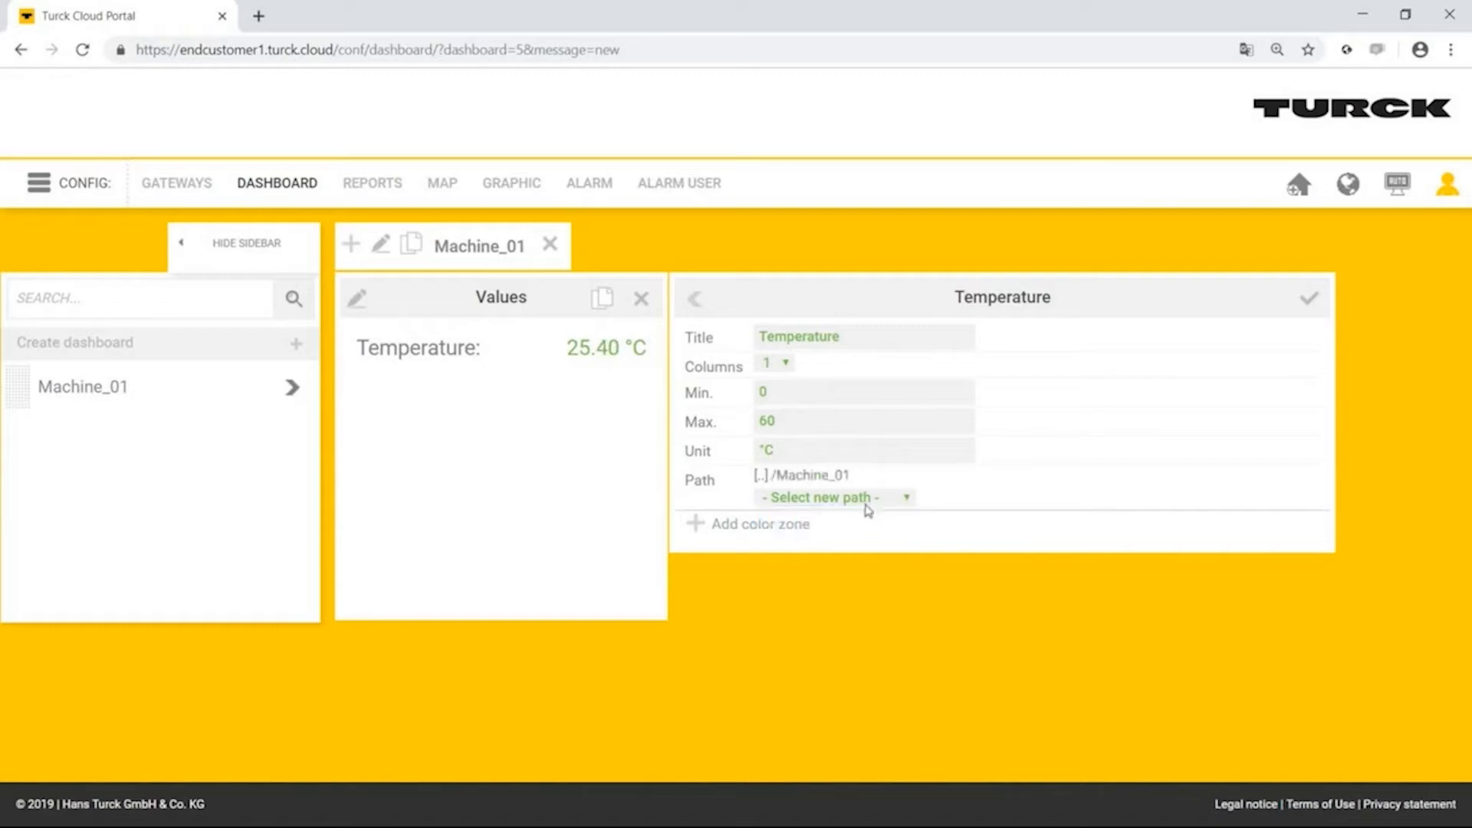
{"action": "left_click", "coordinate": [868, 502]}
{"action": "left_click", "coordinate": [859, 530]}
{"action": "left_click", "coordinate": [869, 500]}
{"action": "scroll", "coordinate": [882, 425], "scroll_direction": "down", "scroll_amount": 1}
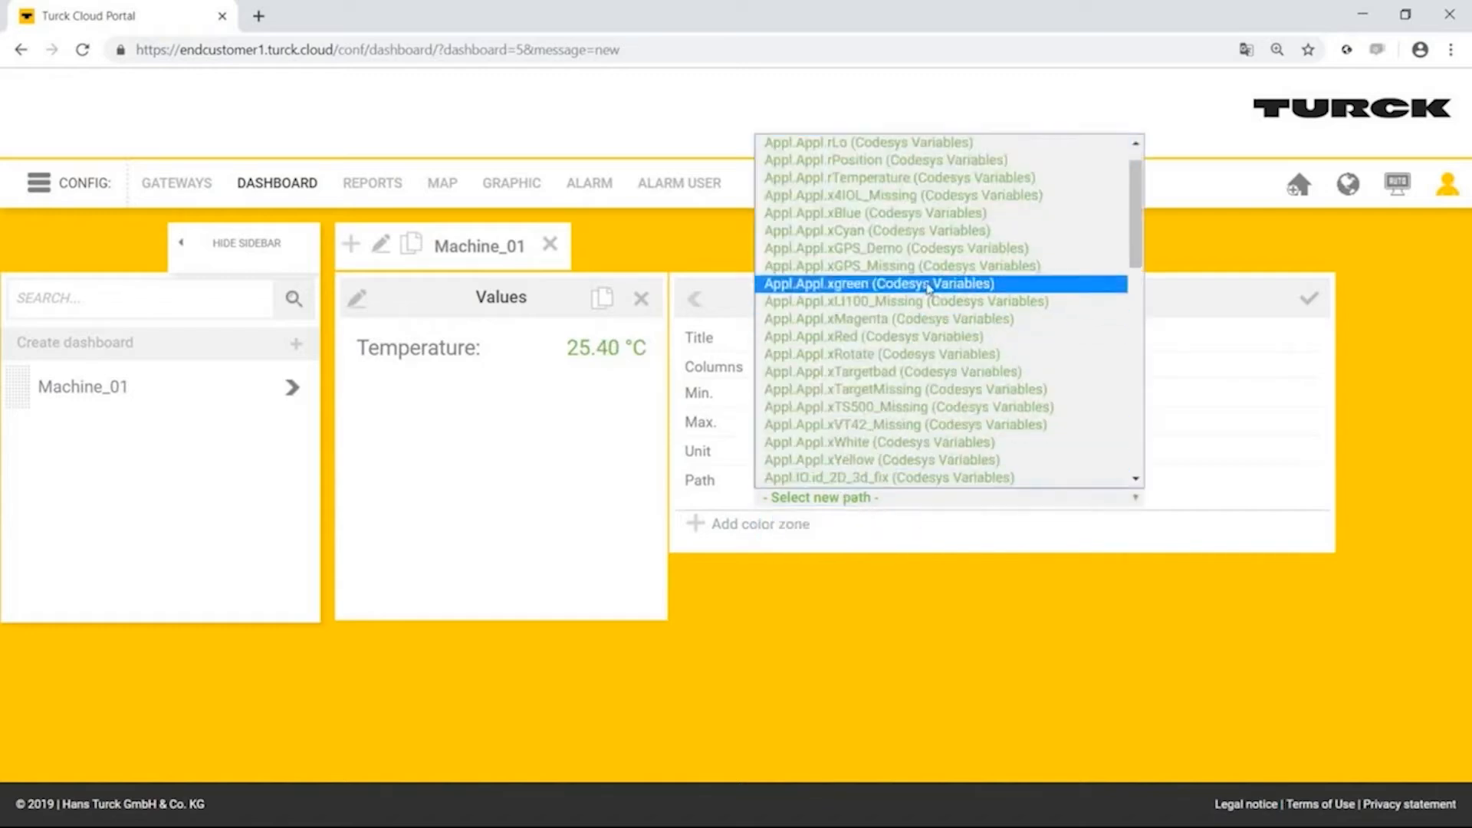
{"action": "left_click", "coordinate": [937, 178]}
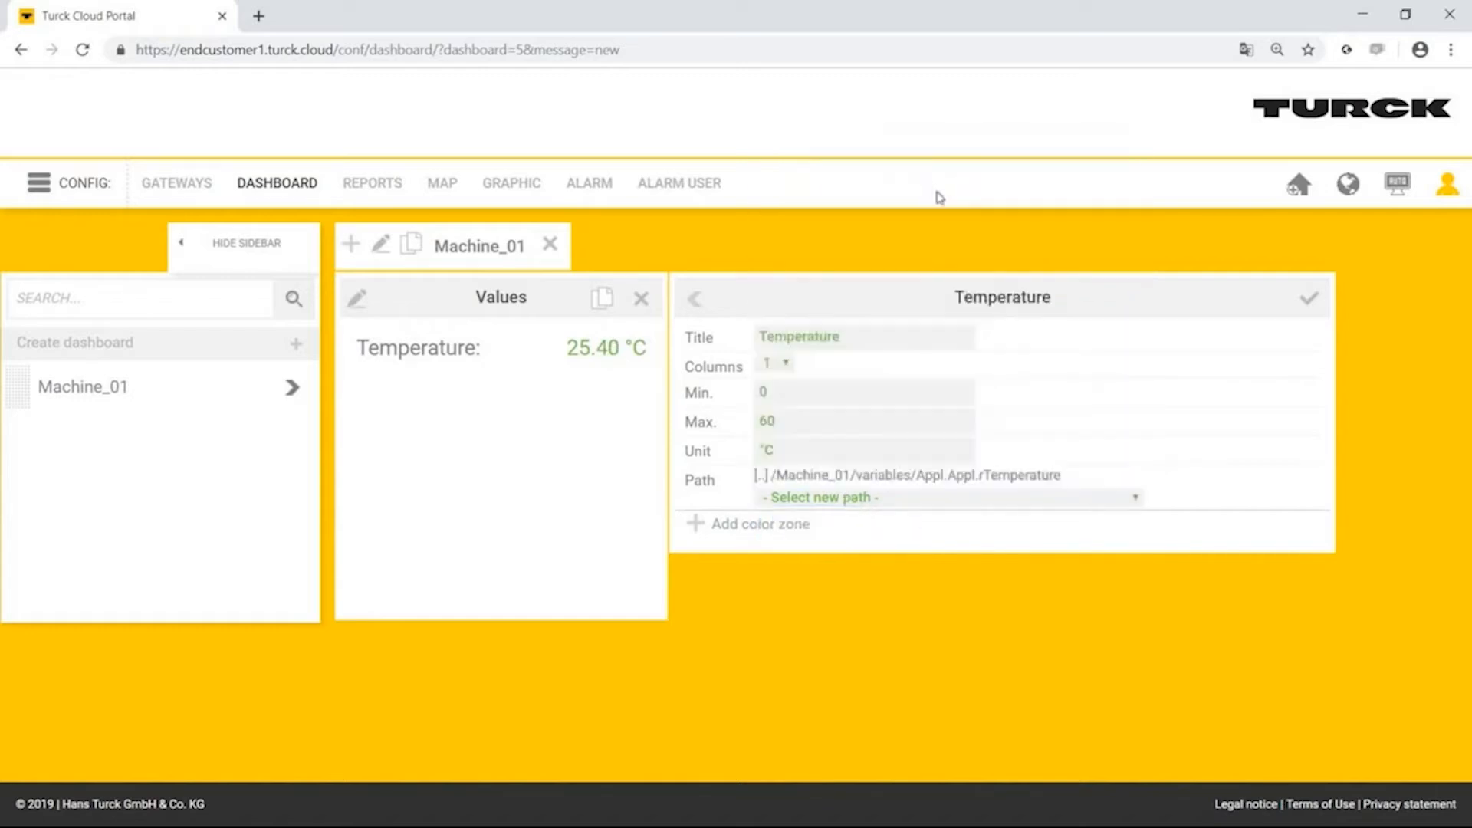
{"action": "left_click", "coordinate": [1309, 299]}
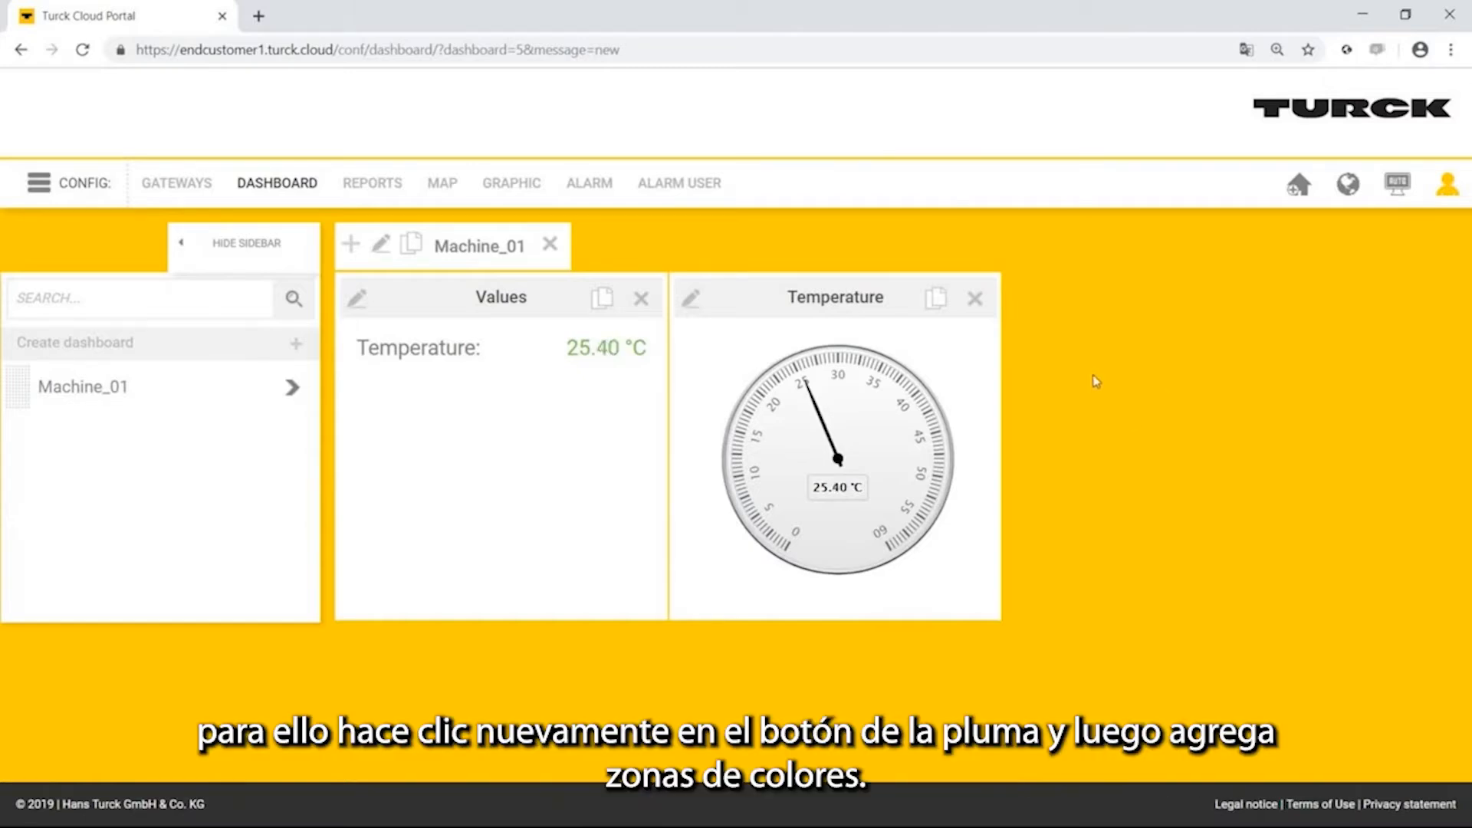
Add a blue color zone from 0 to 20 to the Temperature gauge.
{"action": "left_click", "coordinate": [697, 304]}
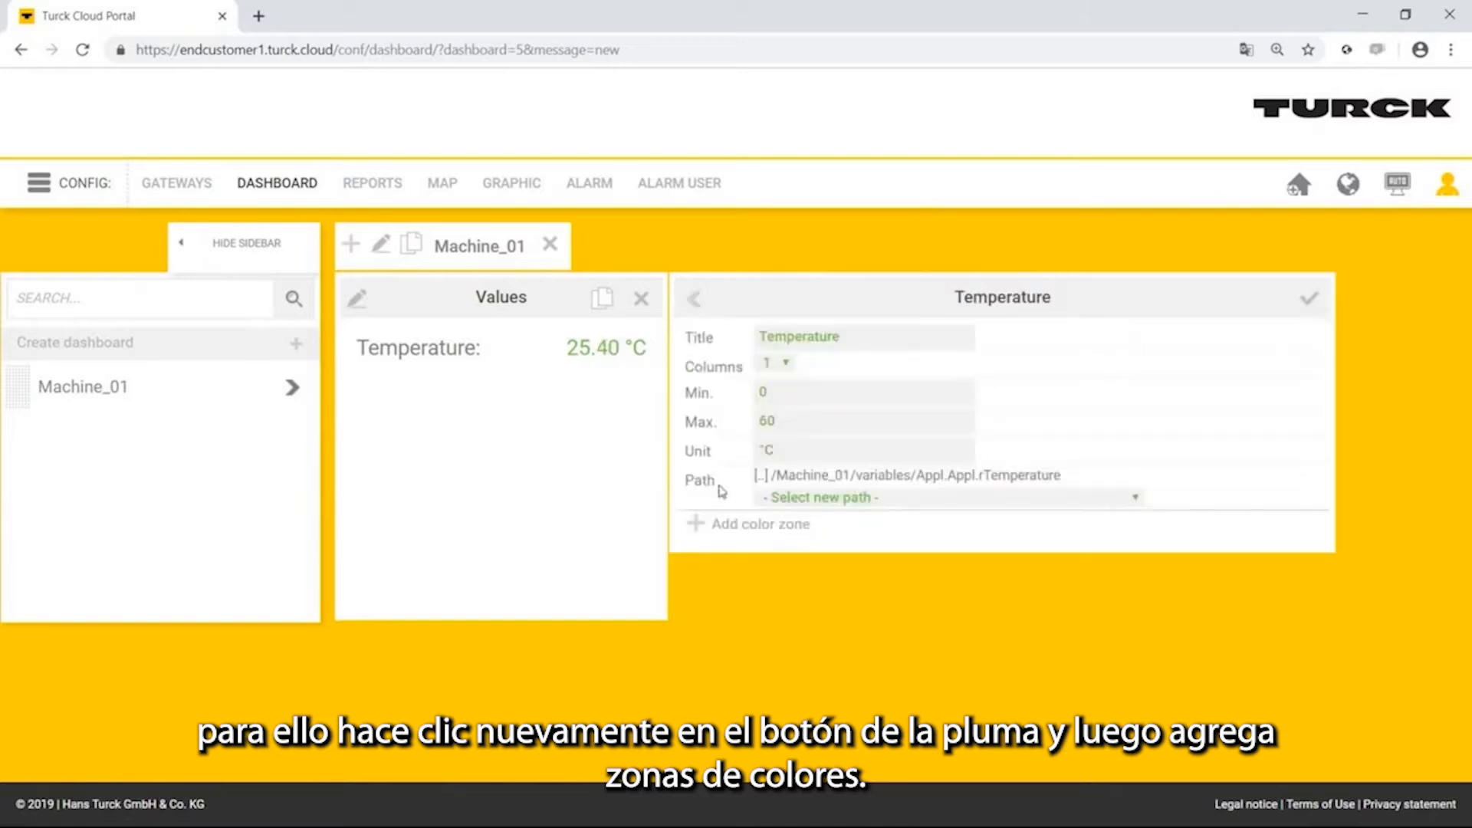
{"action": "left_click", "coordinate": [737, 527]}
{"action": "left_click", "coordinate": [751, 540]}
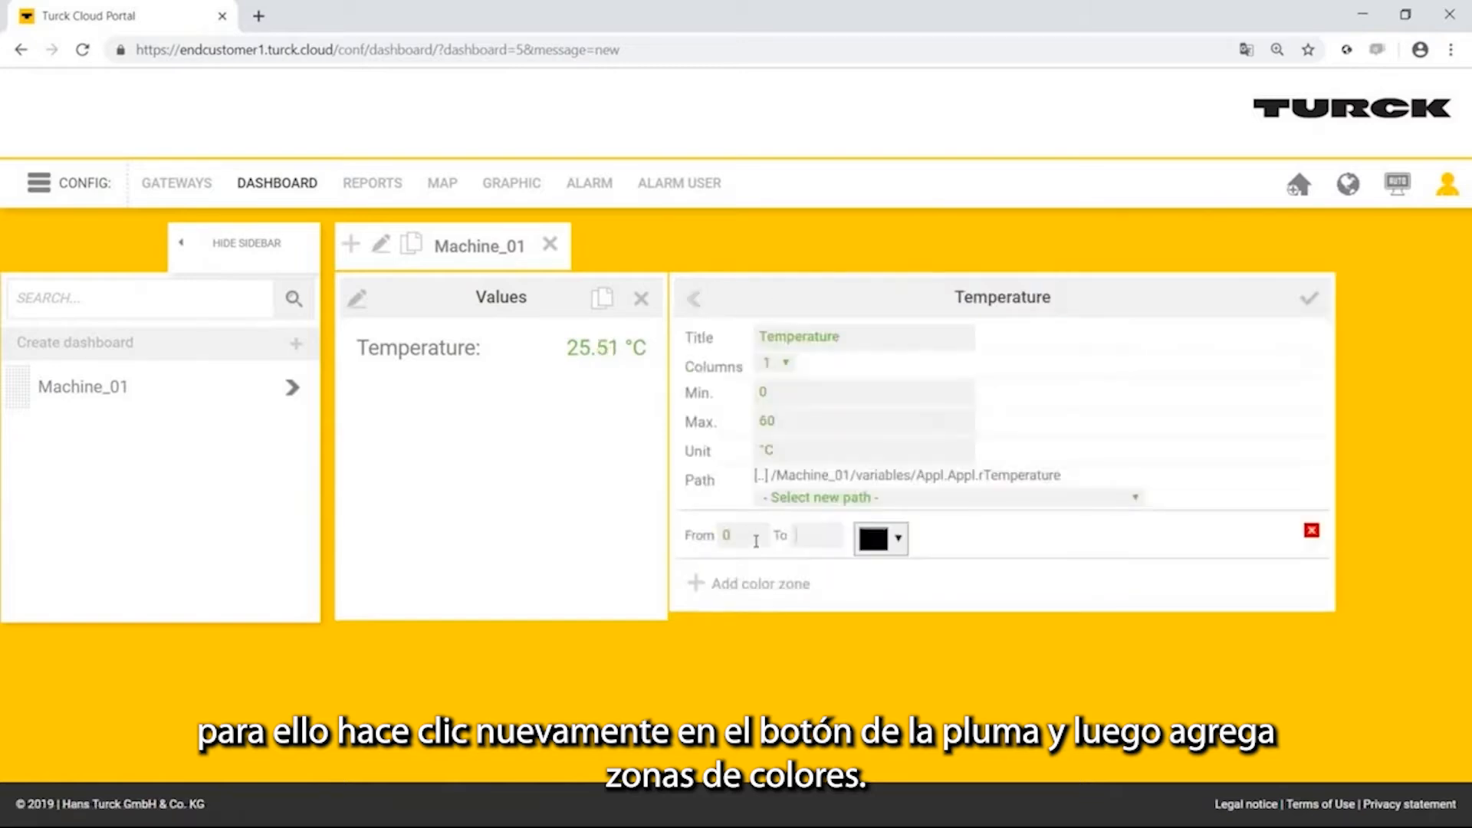
{"action": "left_click", "coordinate": [889, 540]}
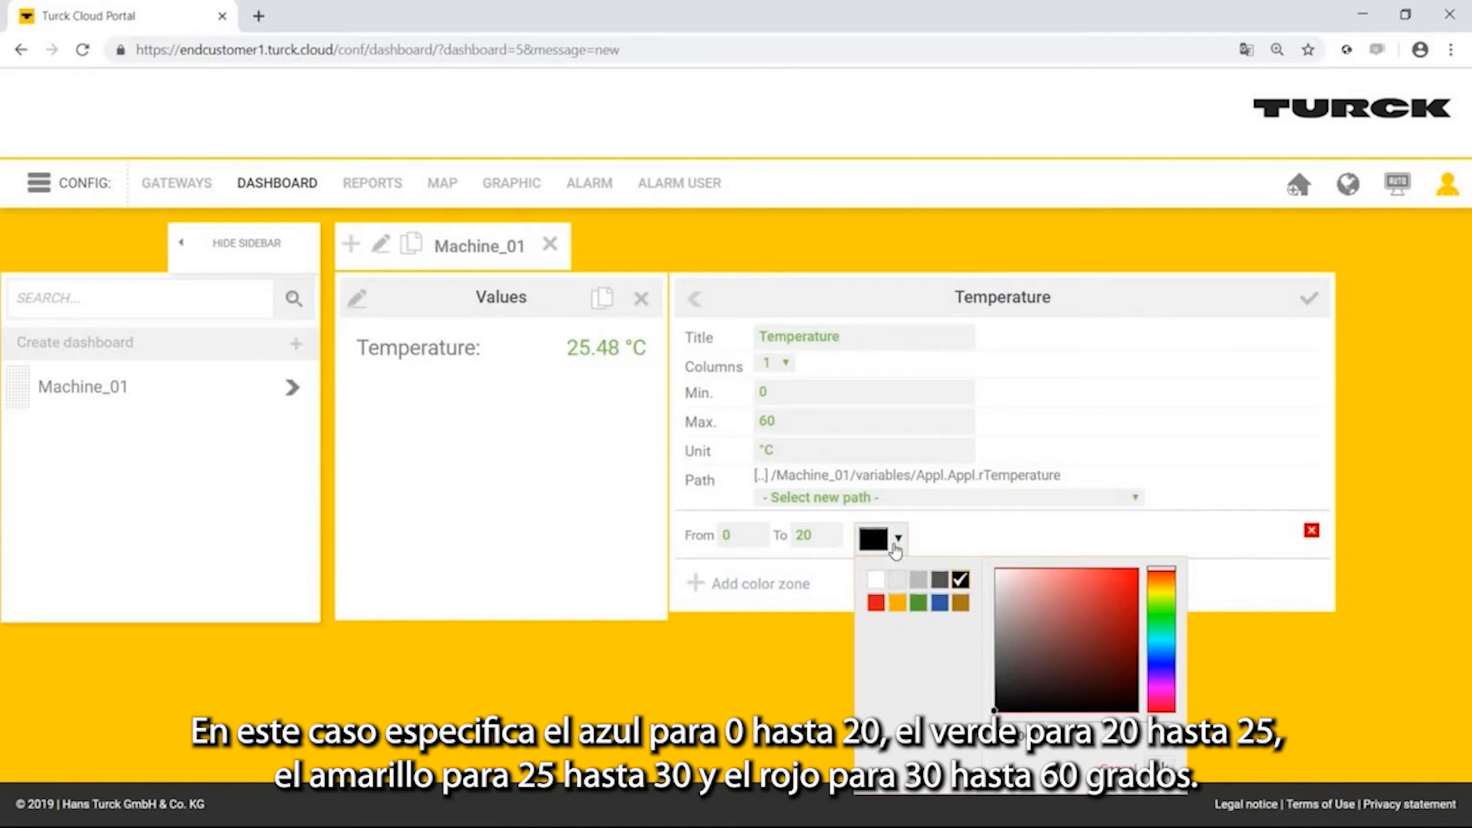
{"action": "left_click", "coordinate": [940, 602]}
Add a green color zone from 20 to 25 to the Temperature gauge.
{"action": "left_click", "coordinate": [770, 584]}
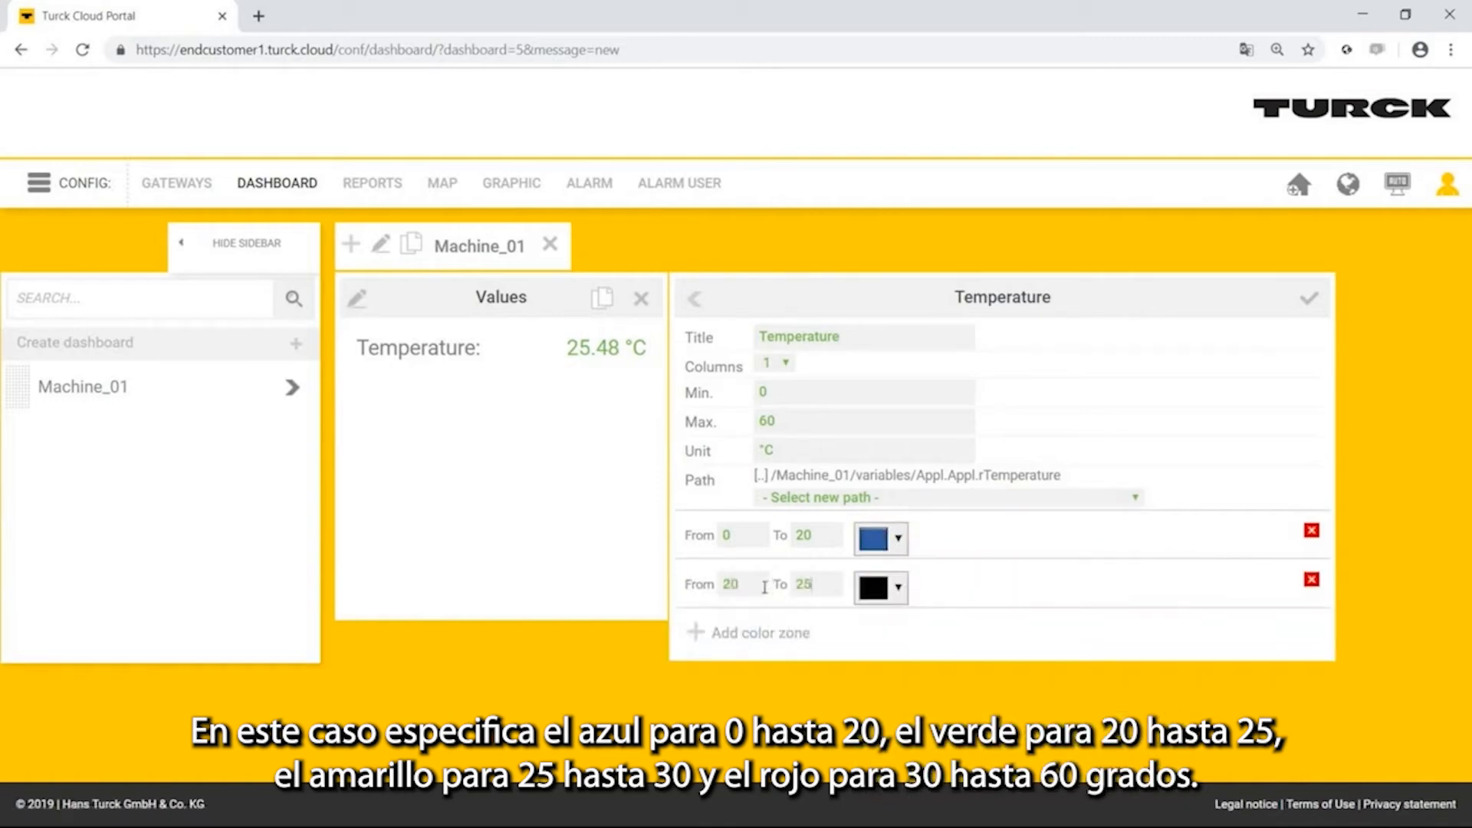
{"action": "left_click", "coordinate": [889, 587]}
{"action": "left_click", "coordinate": [918, 380]}
{"action": "left_click", "coordinate": [1158, 545]}
Add a yellow-orange color zone (#fbb100) from 25 to 30 to the Temperature gauge.
{"action": "left_click", "coordinate": [744, 633]}
{"action": "key", "text": "Tab"}
{"action": "type", "text": "30"}
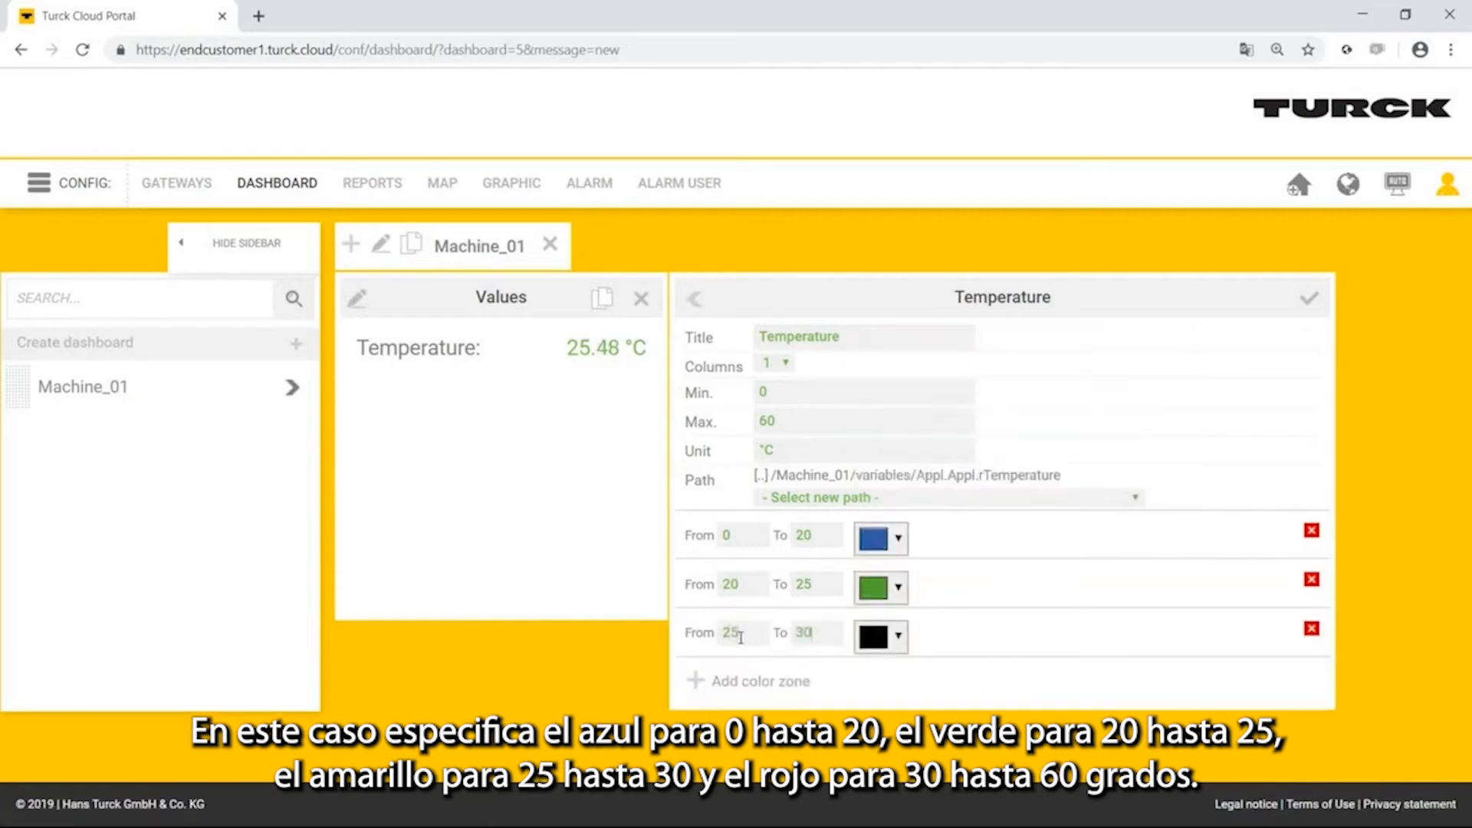
{"action": "left_click", "coordinate": [897, 636]}
{"action": "left_click", "coordinate": [897, 428]}
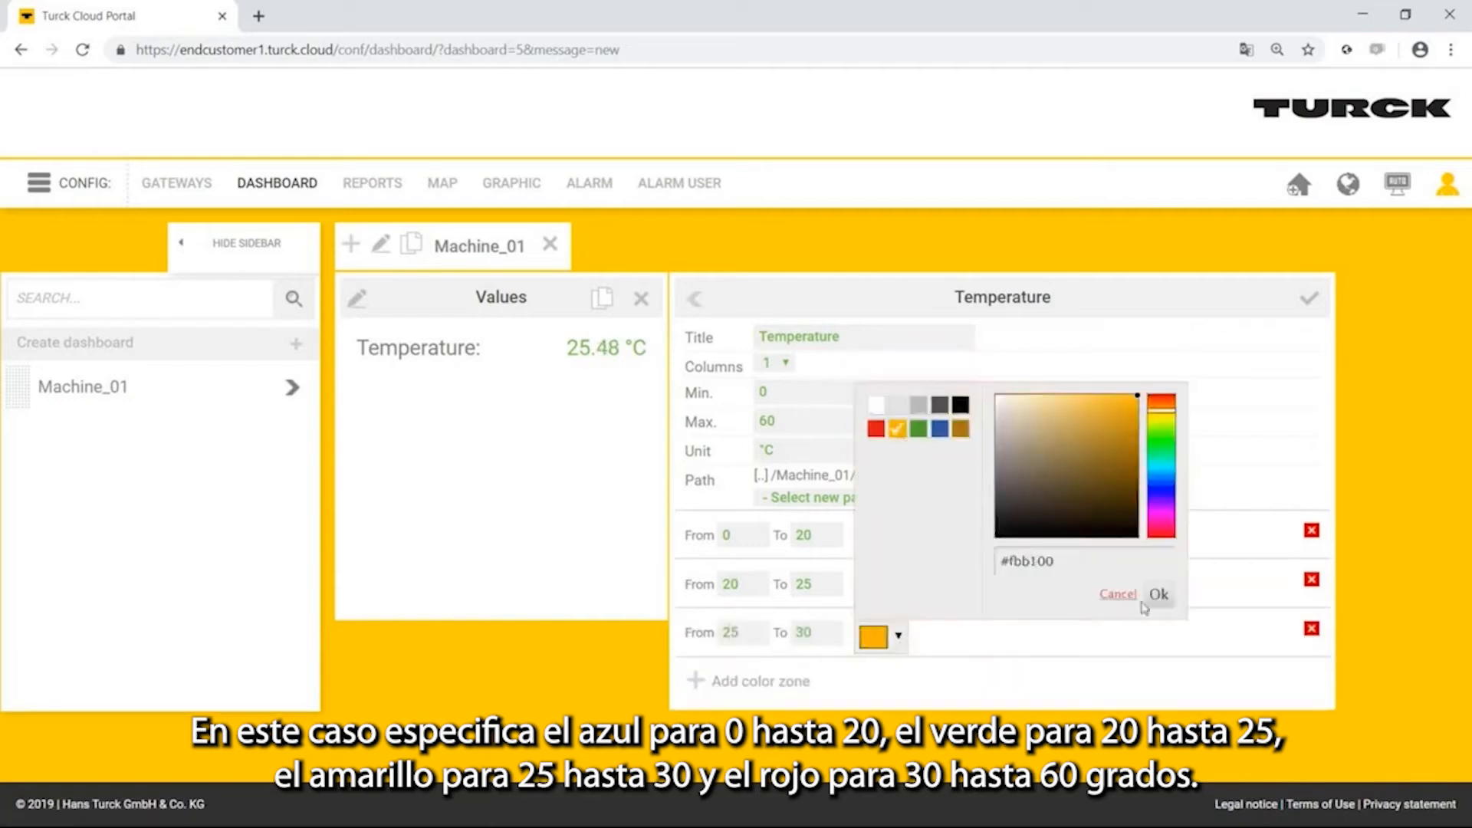
{"action": "left_click", "coordinate": [1159, 594]}
Add a red color zone (#df1b1a) from 30 to 60 to the Temperature gauge and save the gauge configuration.
{"action": "left_click", "coordinate": [748, 681]}
{"action": "type", "text": "30"}
{"action": "key", "text": "Tab"}
{"action": "type", "text": "6"}
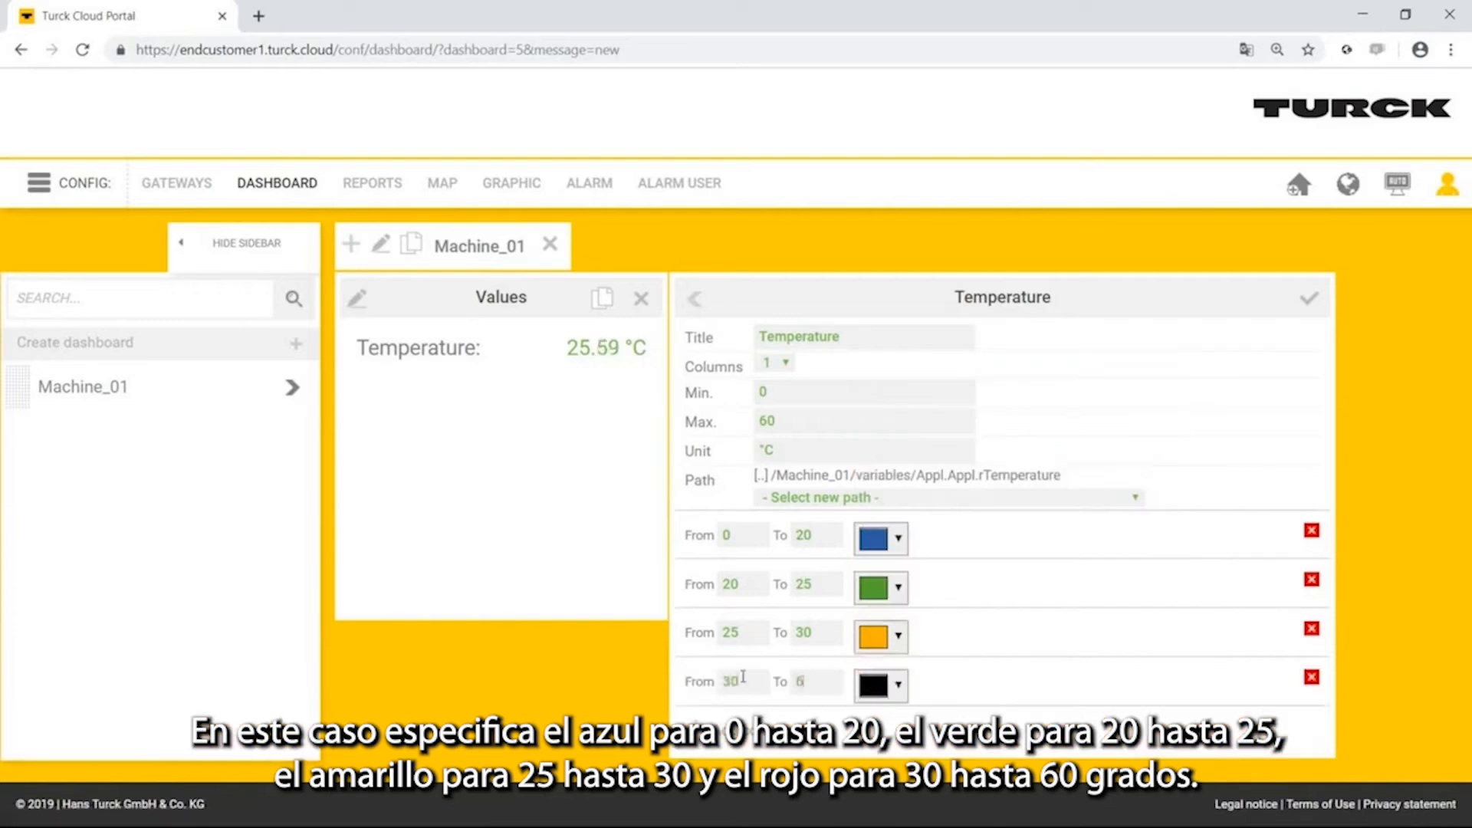
{"action": "type", "text": "0"}
{"action": "left_click", "coordinate": [894, 684]}
{"action": "left_click", "coordinate": [876, 477]}
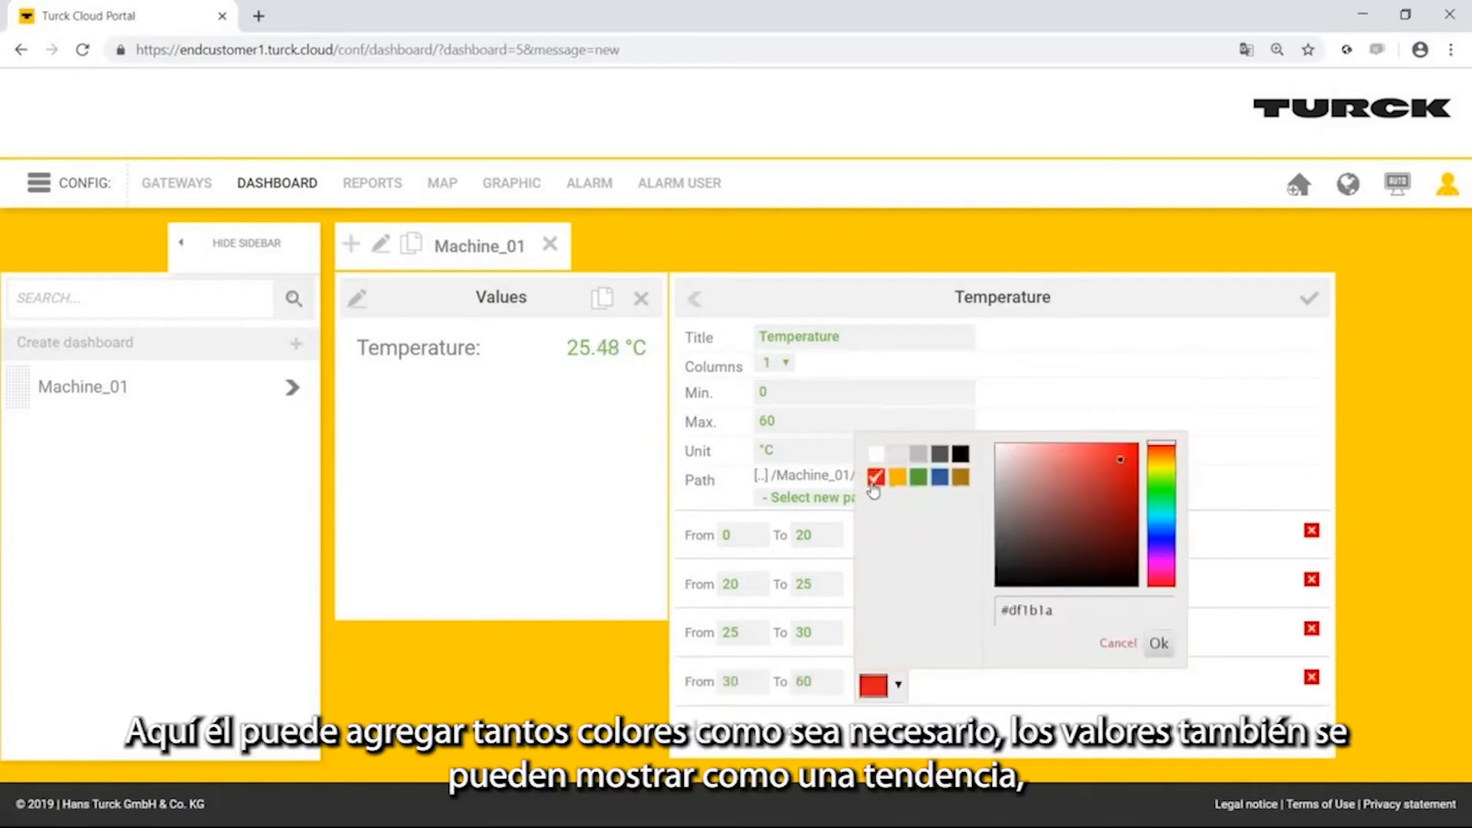
{"action": "left_click", "coordinate": [1159, 644]}
{"action": "left_click", "coordinate": [1309, 298]}
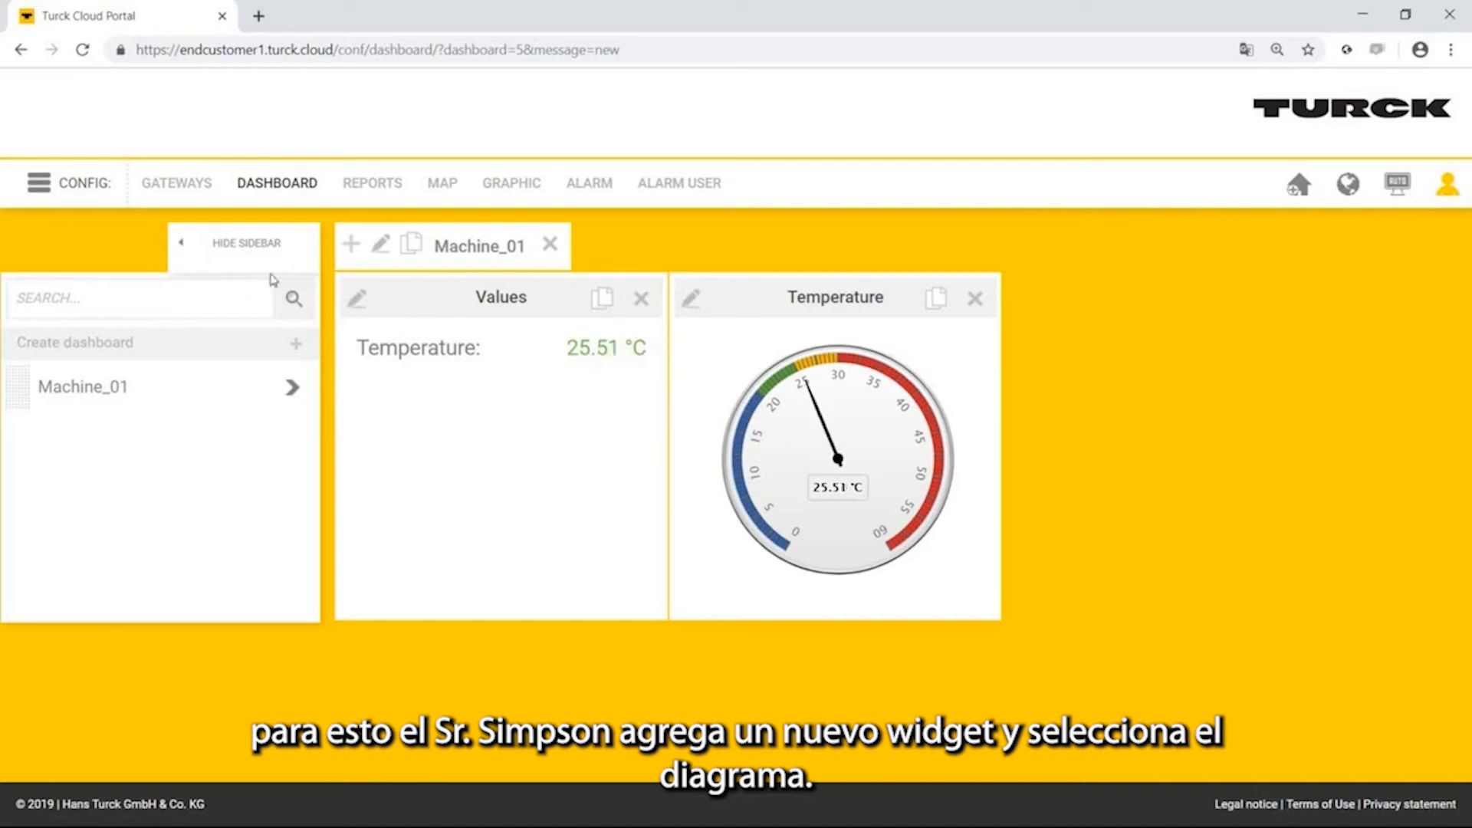
Add a new one-column diagram item named Temperature to the Machine_01 dashboard and save it.
{"action": "left_click", "coordinate": [351, 244]}
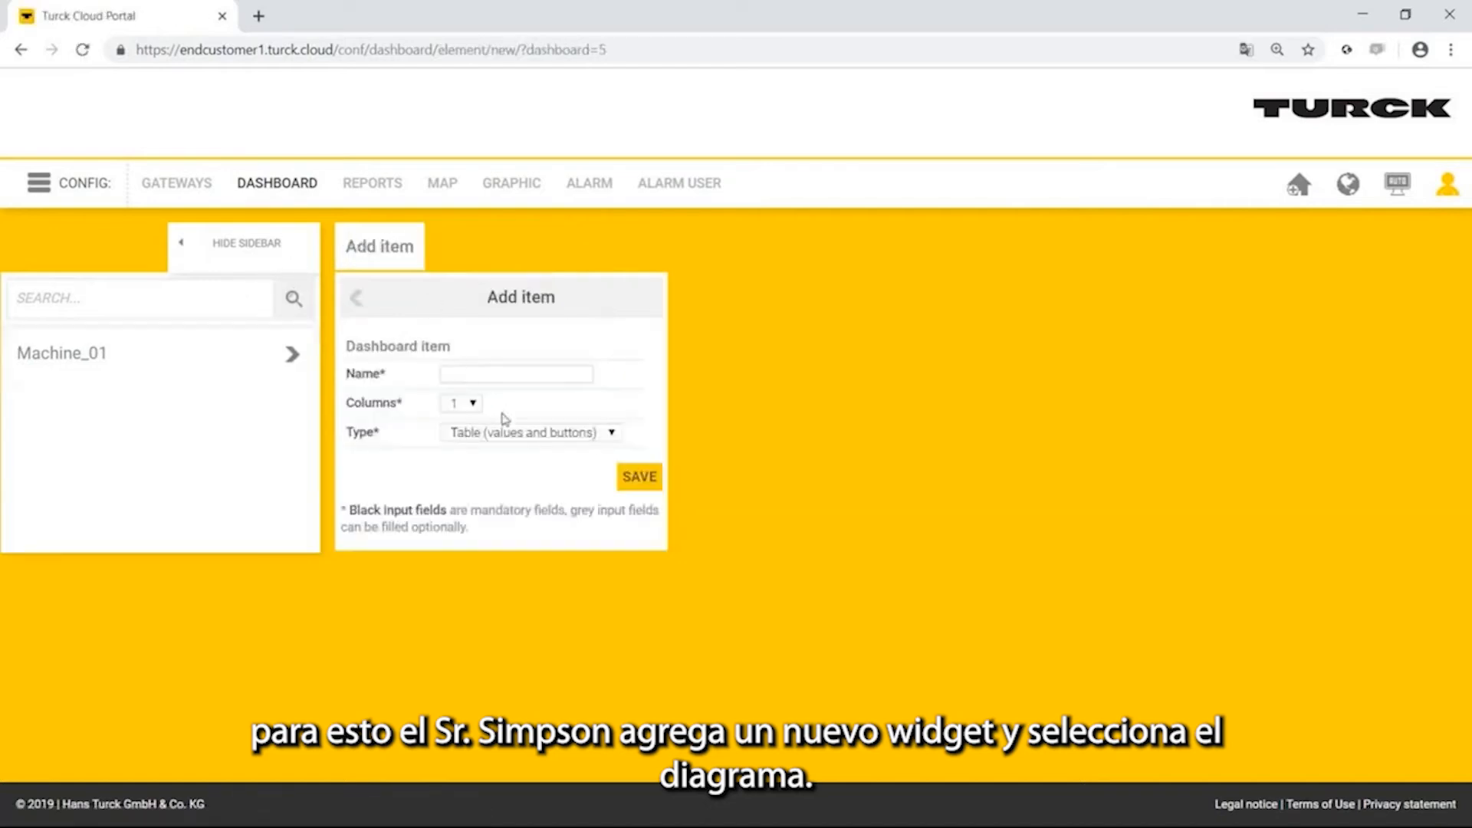
{"action": "left_click", "coordinate": [506, 430]}
{"action": "left_click", "coordinate": [514, 516]}
{"action": "left_click", "coordinate": [505, 374]}
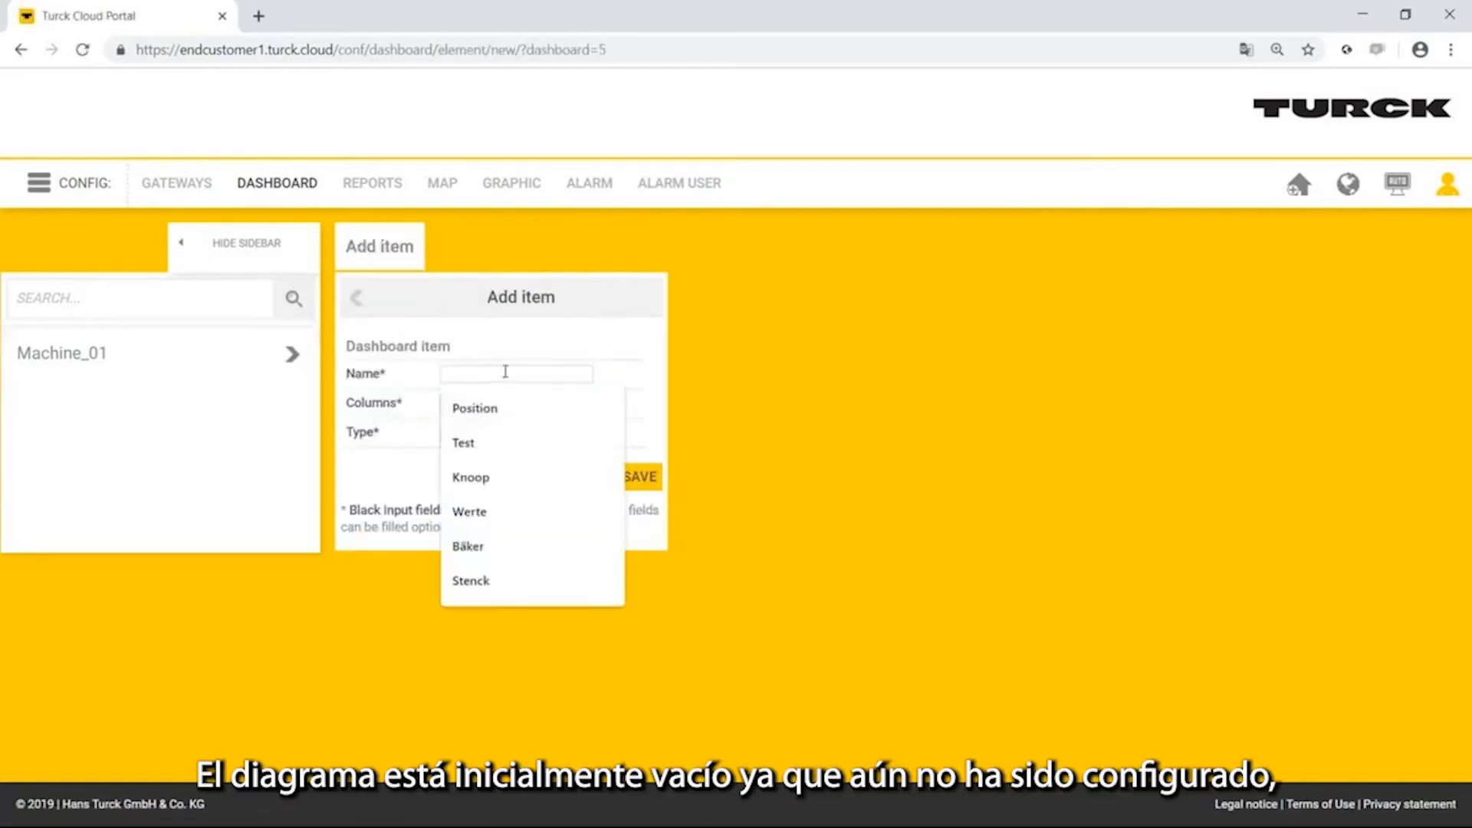
{"action": "type", "text": "Temperature"}
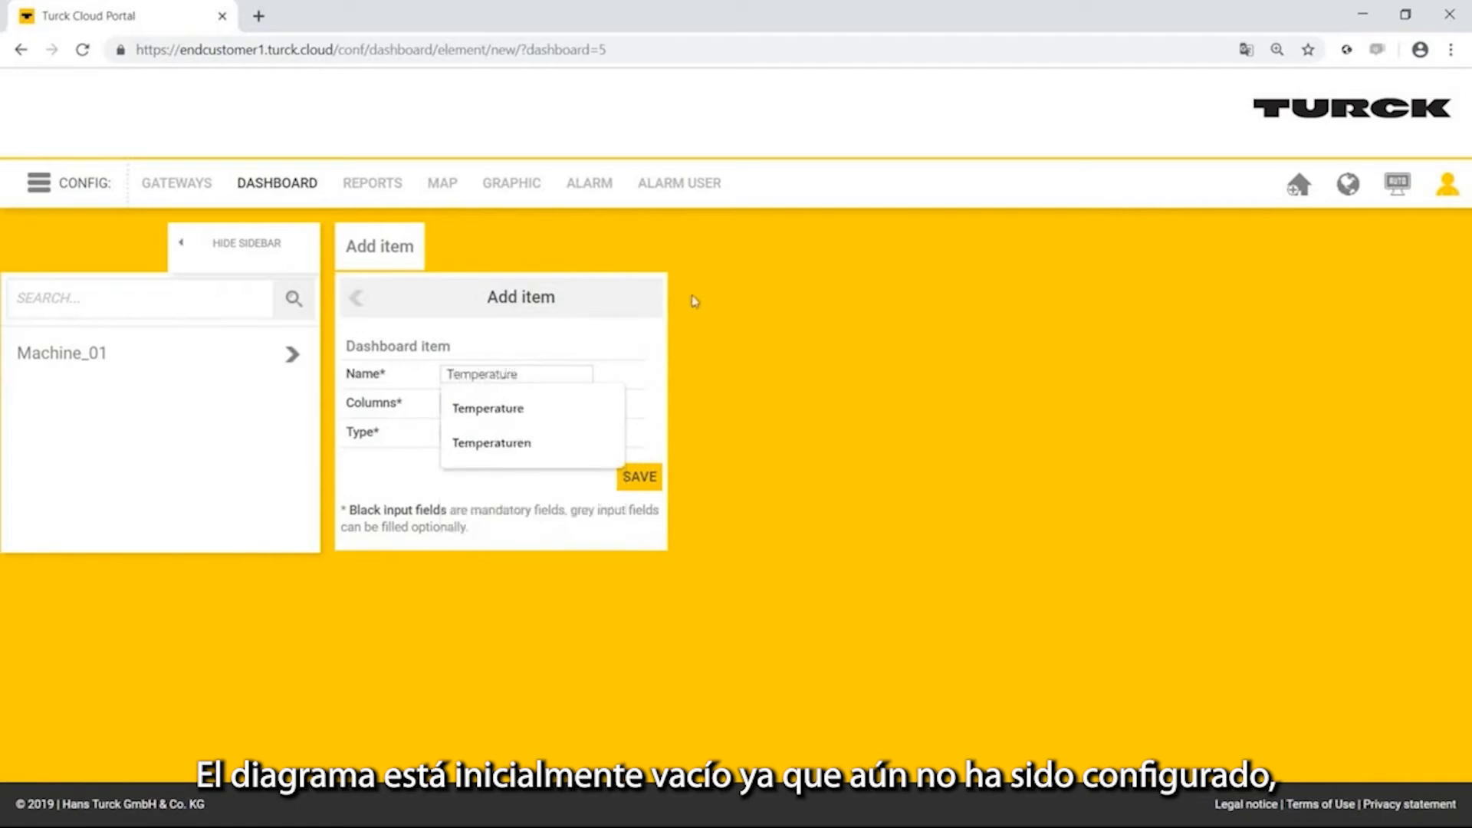
{"action": "left_click", "coordinate": [640, 477]}
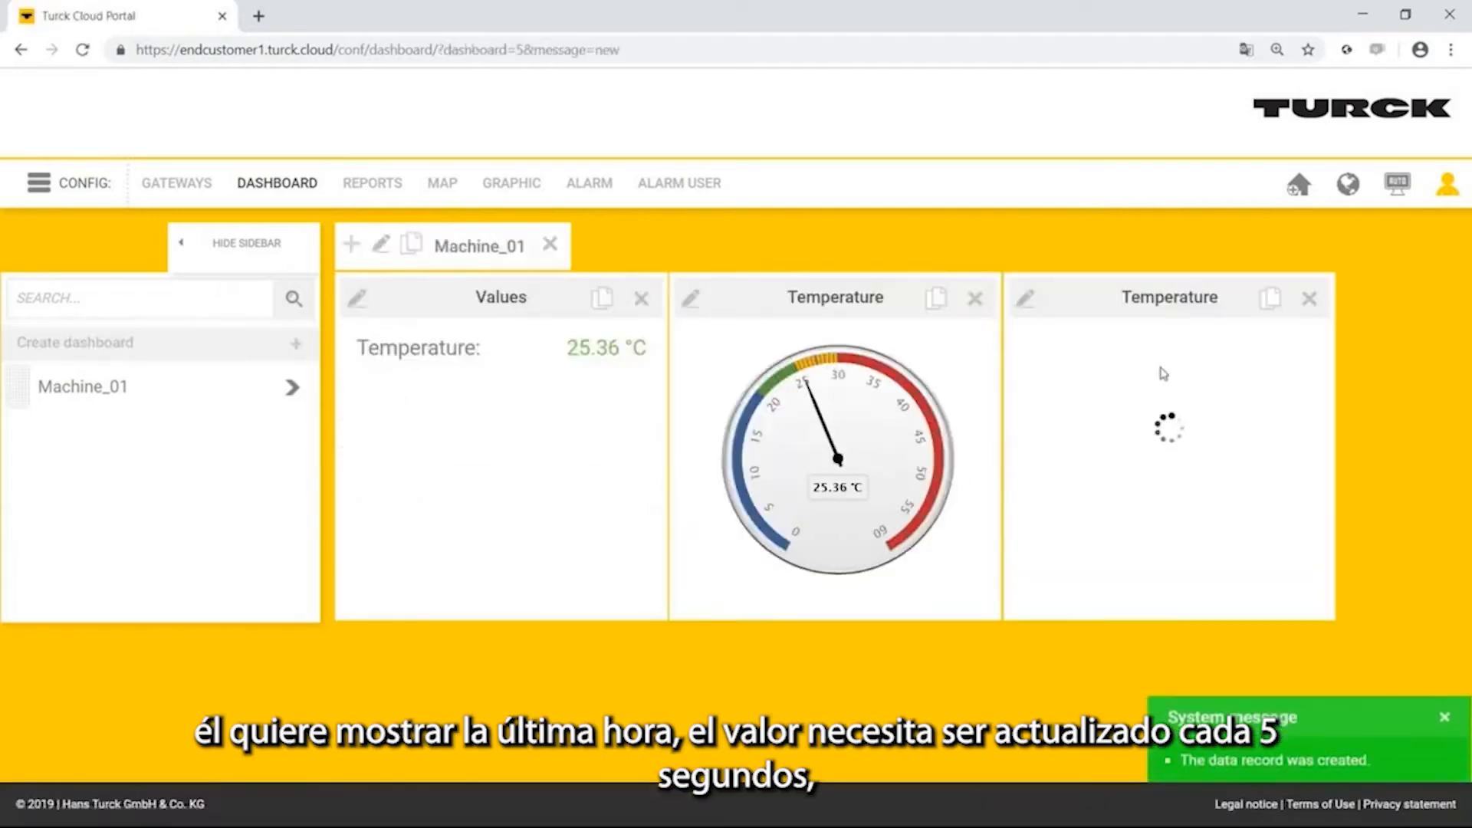
Configure the Temperature diagram to show the past 1 hour with auto refresh every 5 seconds, leaving the Y limits empty.
{"action": "left_click", "coordinate": [1026, 300]}
{"action": "scroll", "coordinate": [1038, 314], "scroll_direction": "down", "scroll_amount": 3}
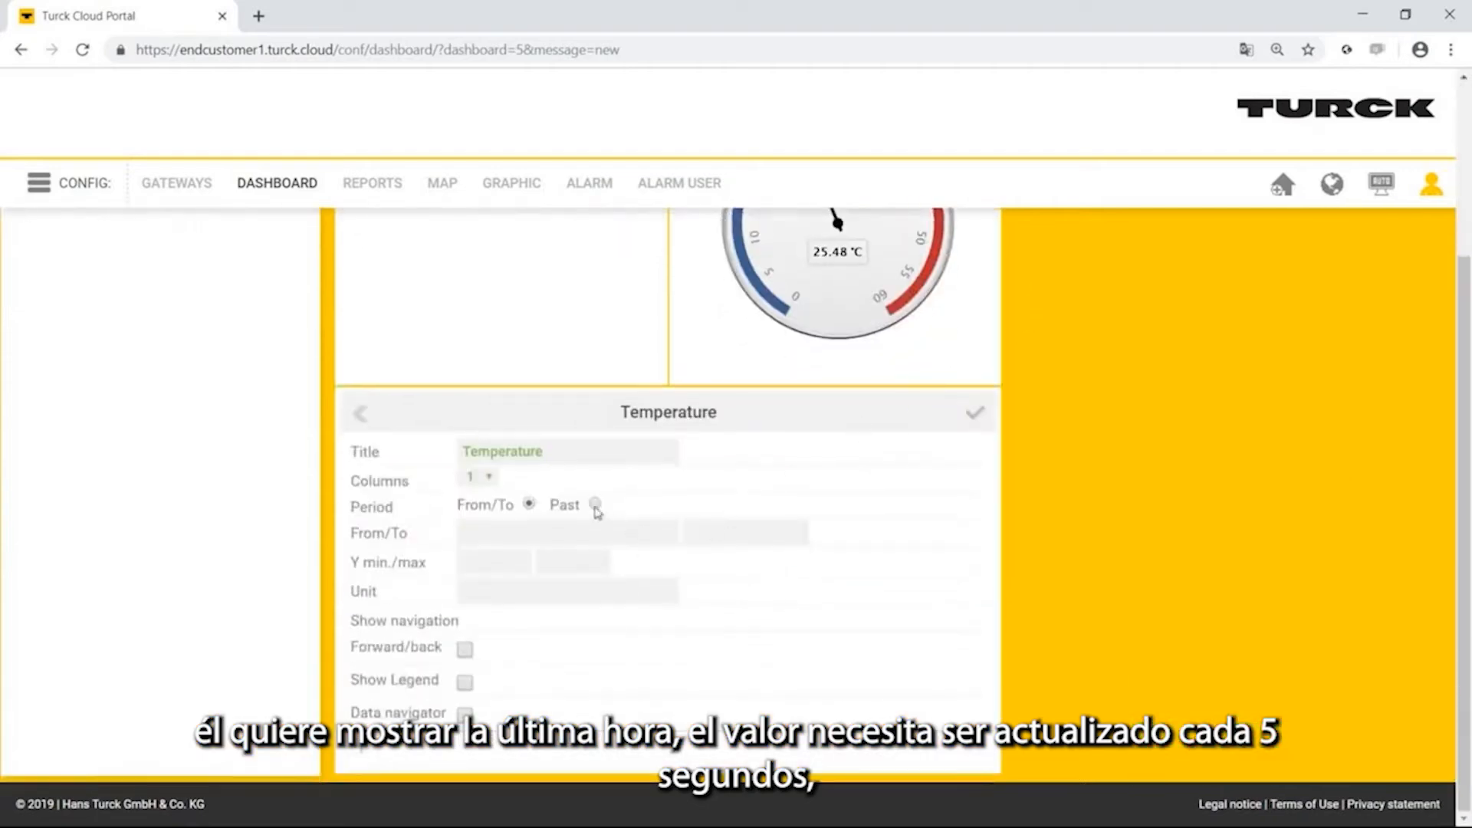
{"action": "left_click", "coordinate": [568, 528]}
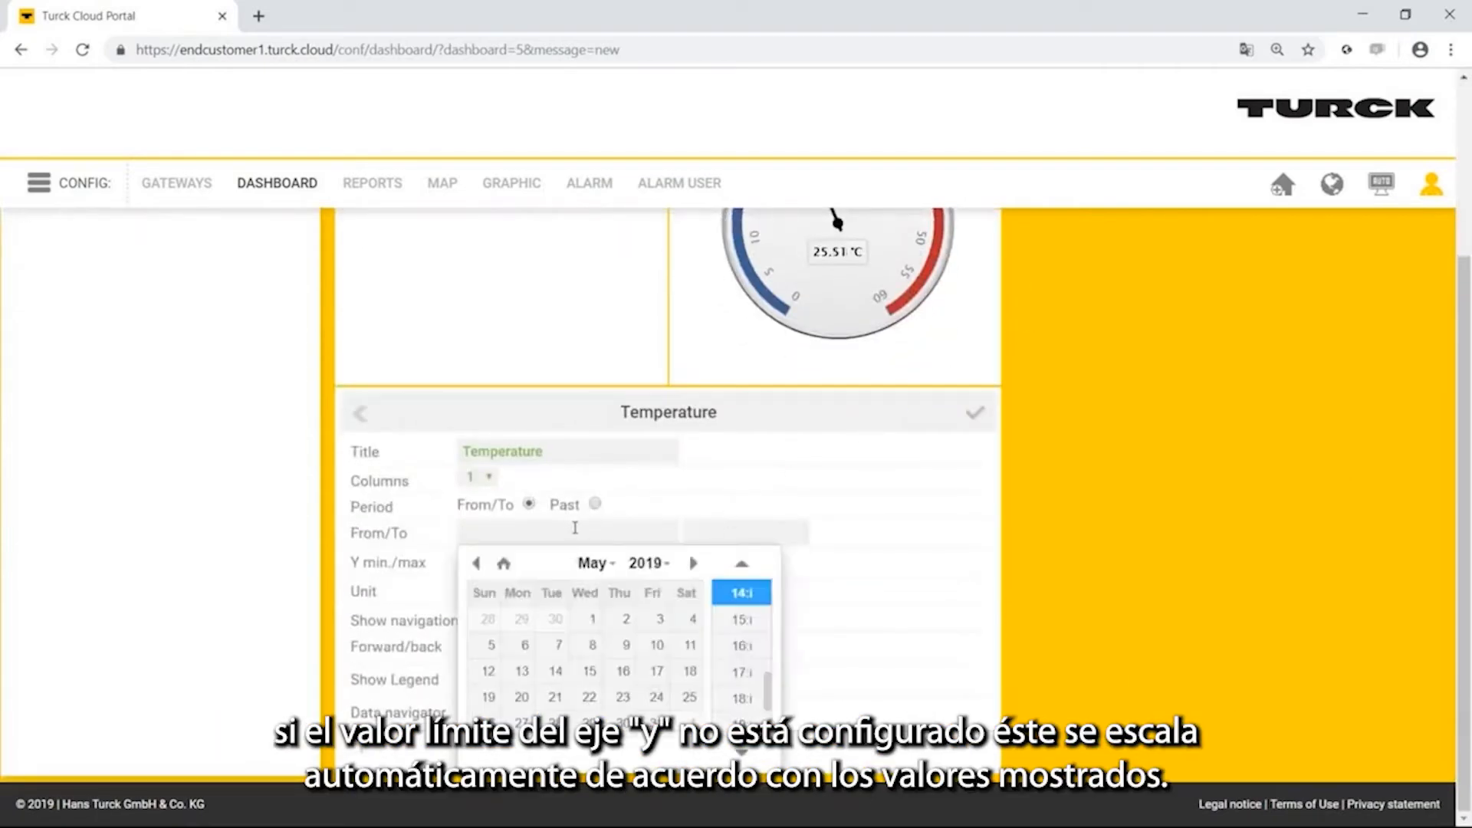
{"action": "left_click", "coordinate": [595, 505]}
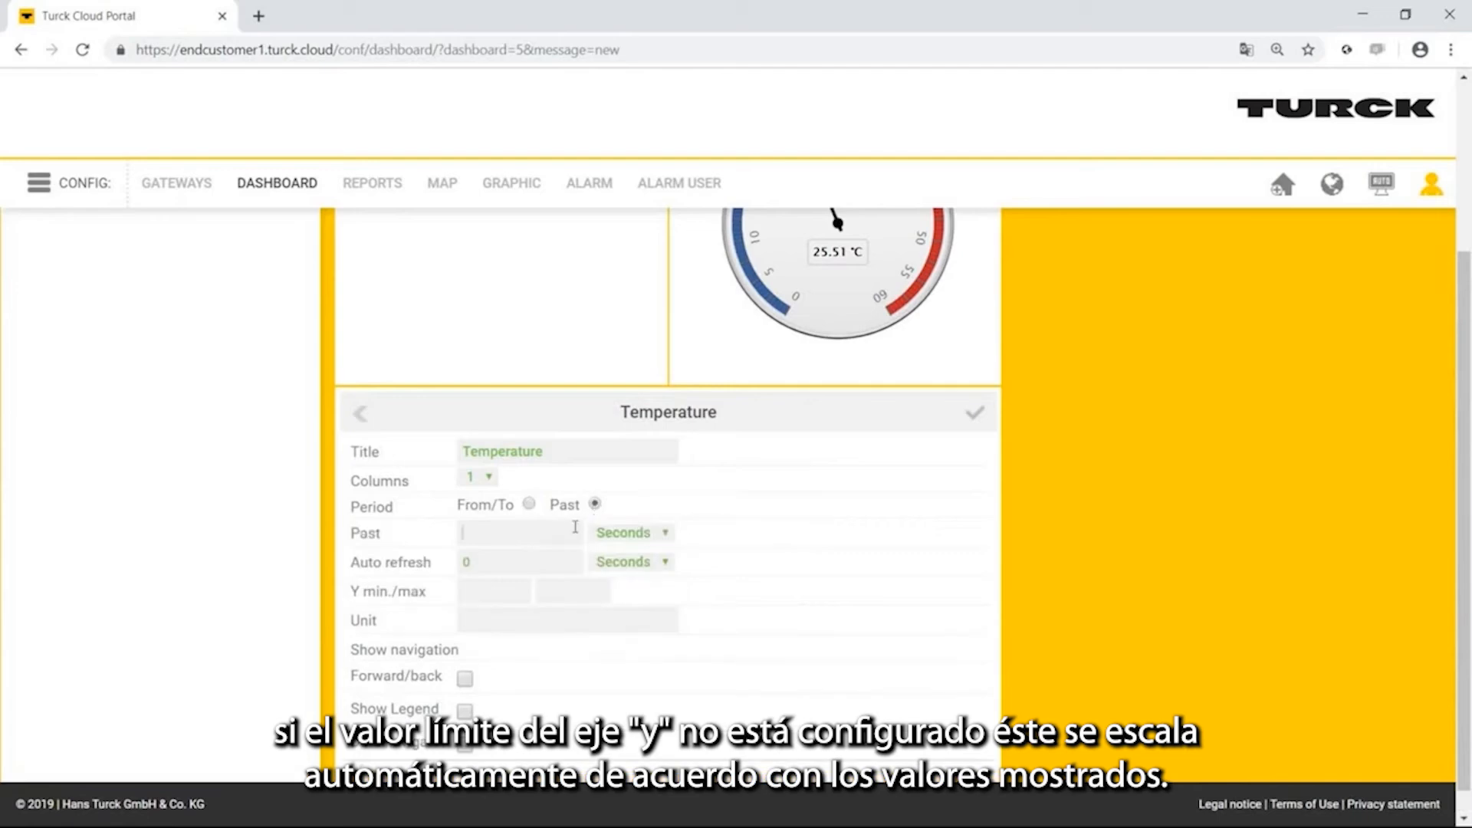
{"action": "left_click", "coordinate": [622, 534]}
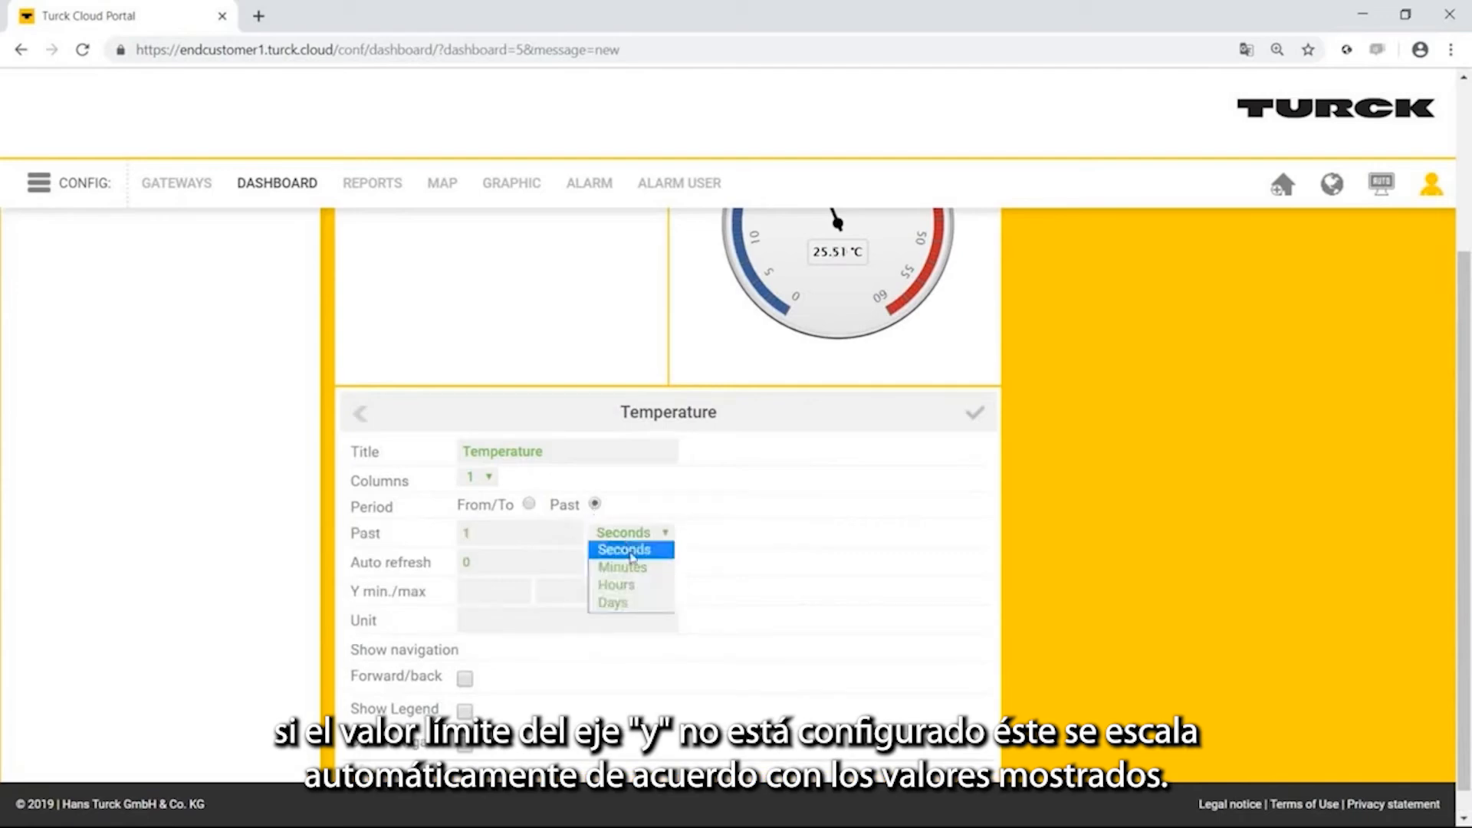
{"action": "left_click", "coordinate": [633, 590]}
{"action": "key", "text": "Tab"}
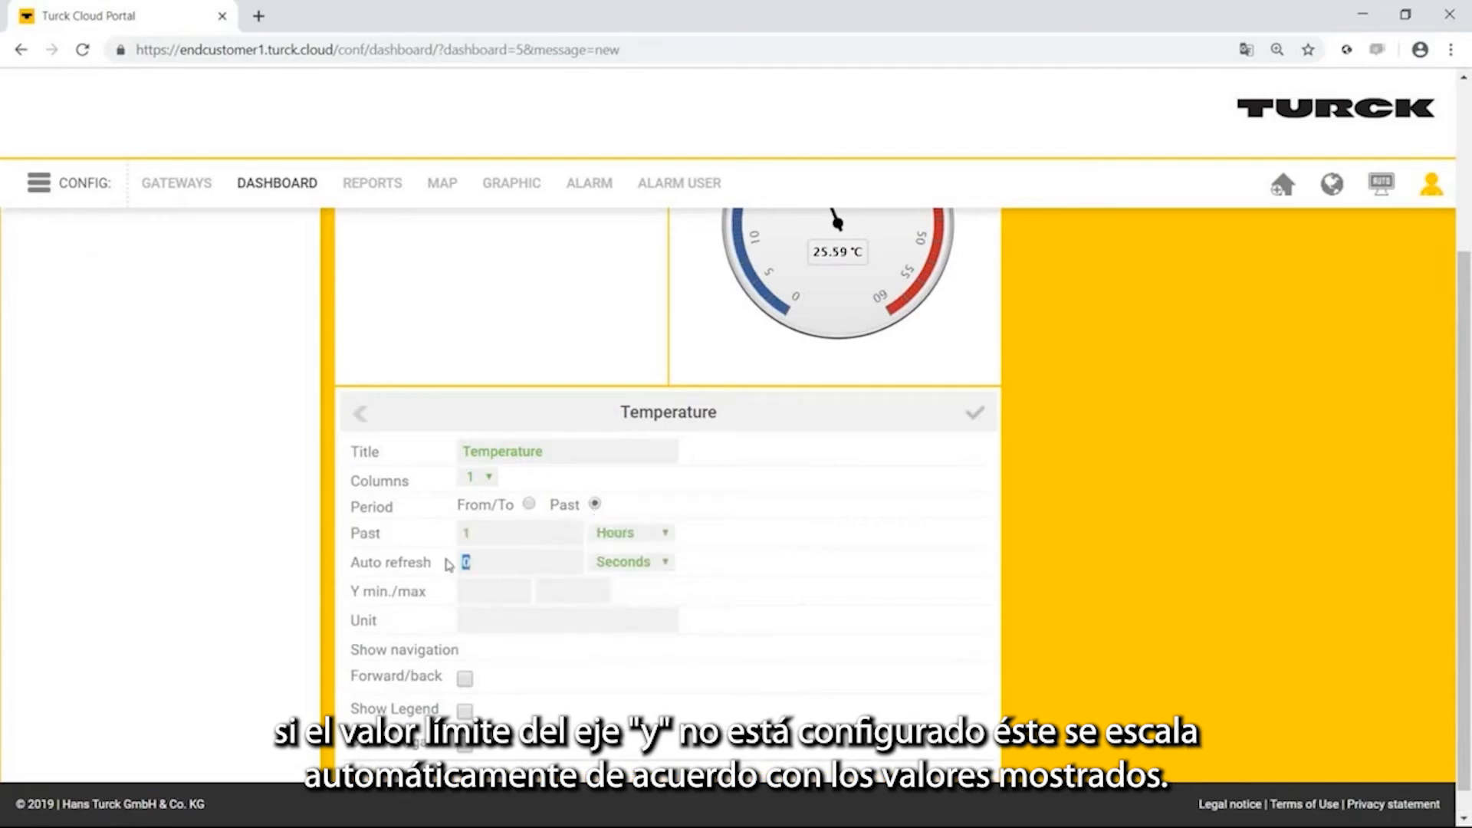
{"action": "left_click", "coordinate": [506, 599]}
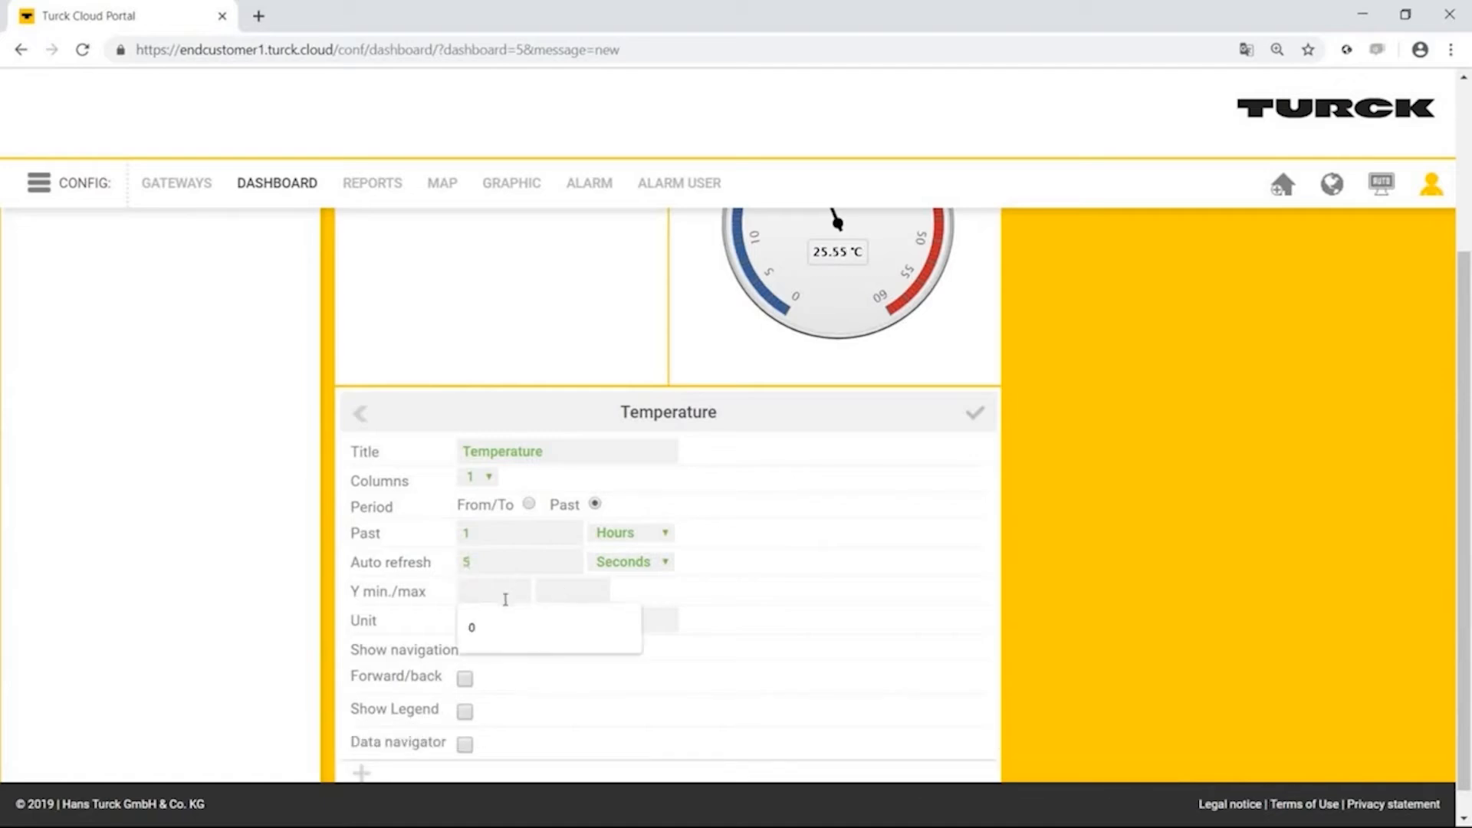
{"action": "left_click", "coordinate": [713, 599]}
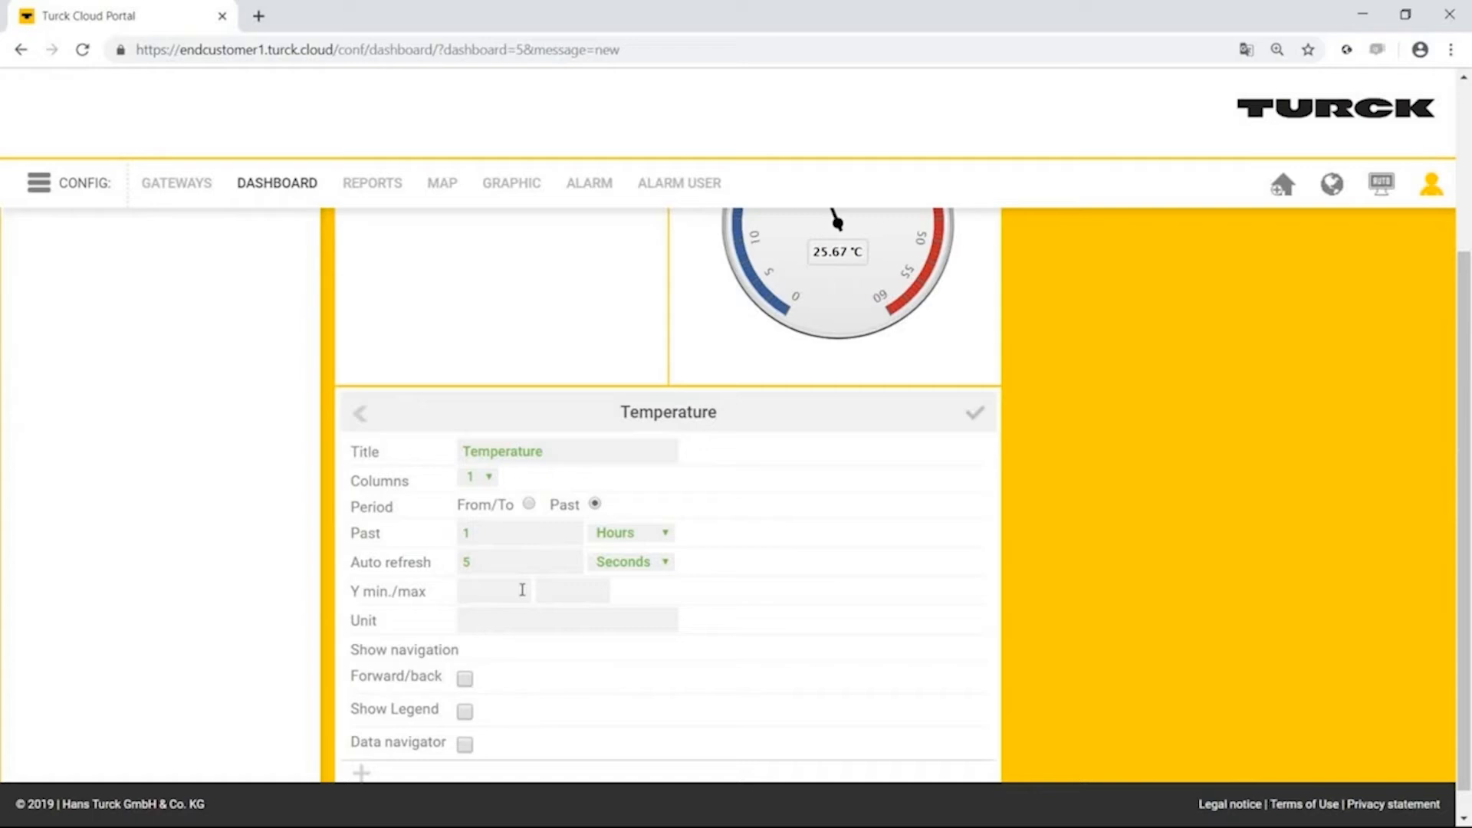
Set the Temperature diagram's unit to °C and enable its data navigator.
{"action": "scroll", "coordinate": [581, 586], "scroll_direction": "down", "scroll_amount": 1}
{"action": "left_click", "coordinate": [570, 590]}
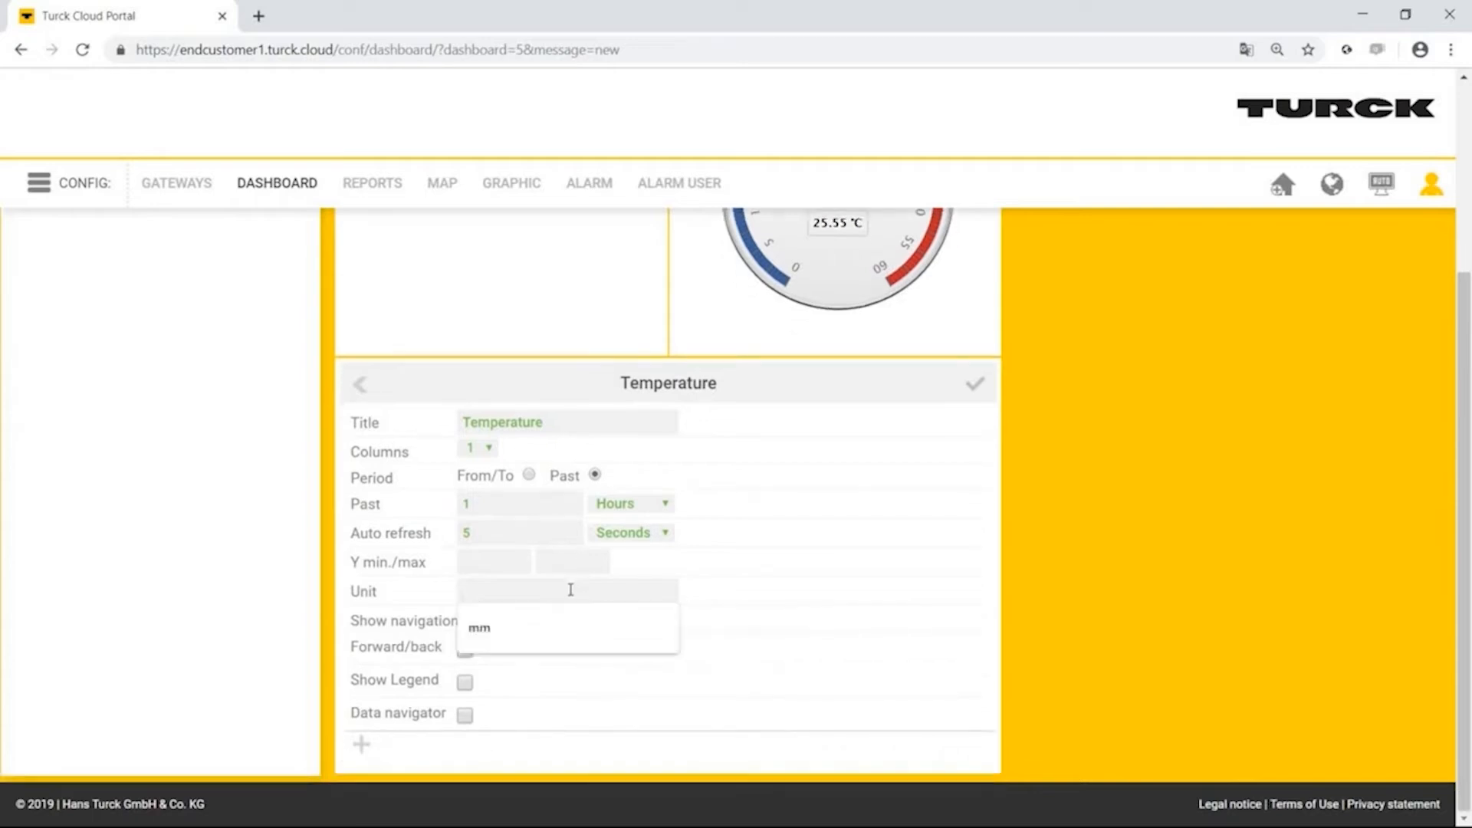
{"action": "type", "text": "°C"}
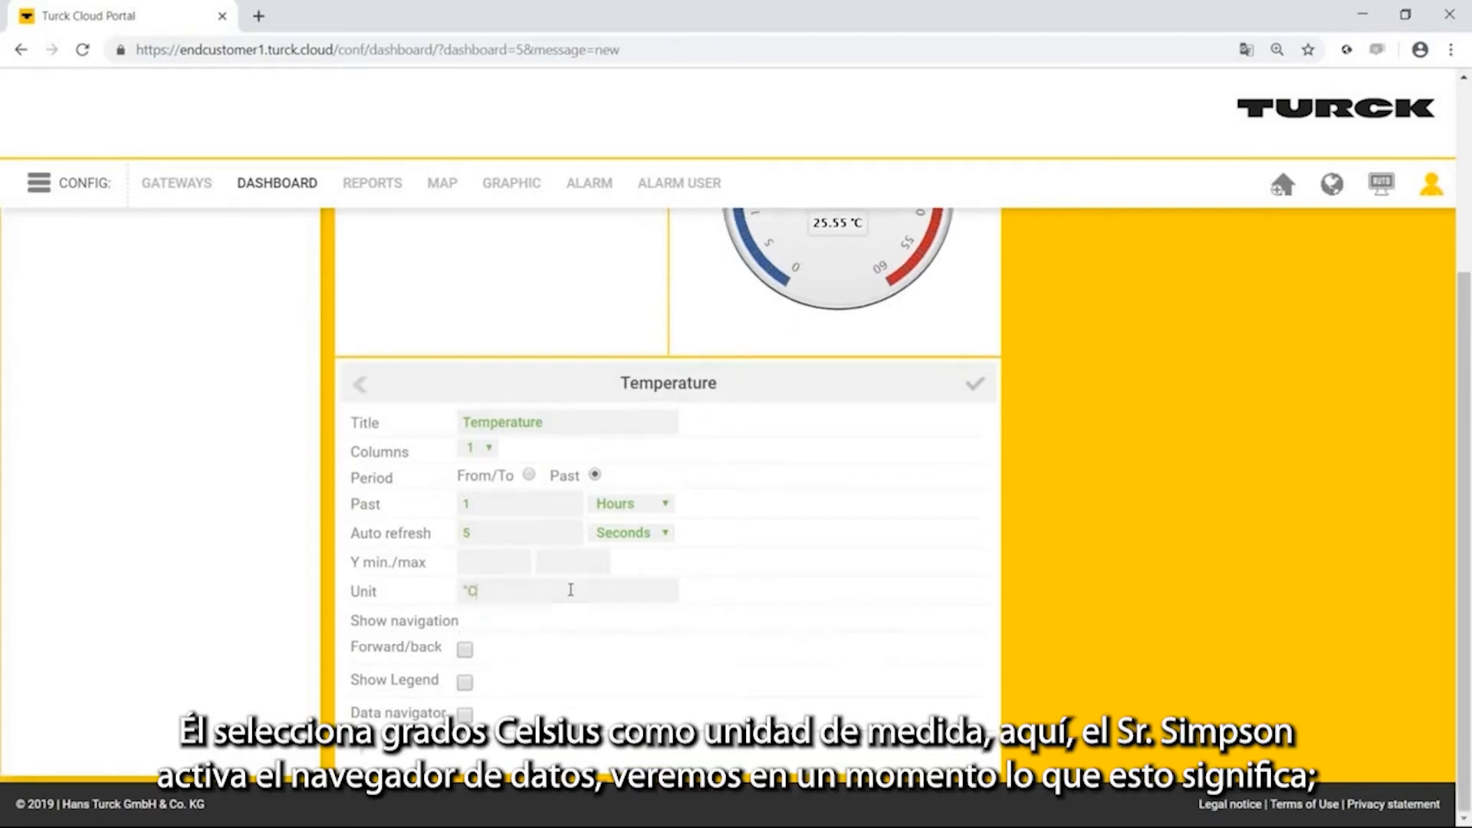
{"action": "left_click", "coordinate": [464, 713]}
Add a data row named Temperature to the diagram and give it the yellow-orange color.
{"action": "scroll", "coordinate": [460, 629], "scroll_direction": "down", "scroll_amount": 2}
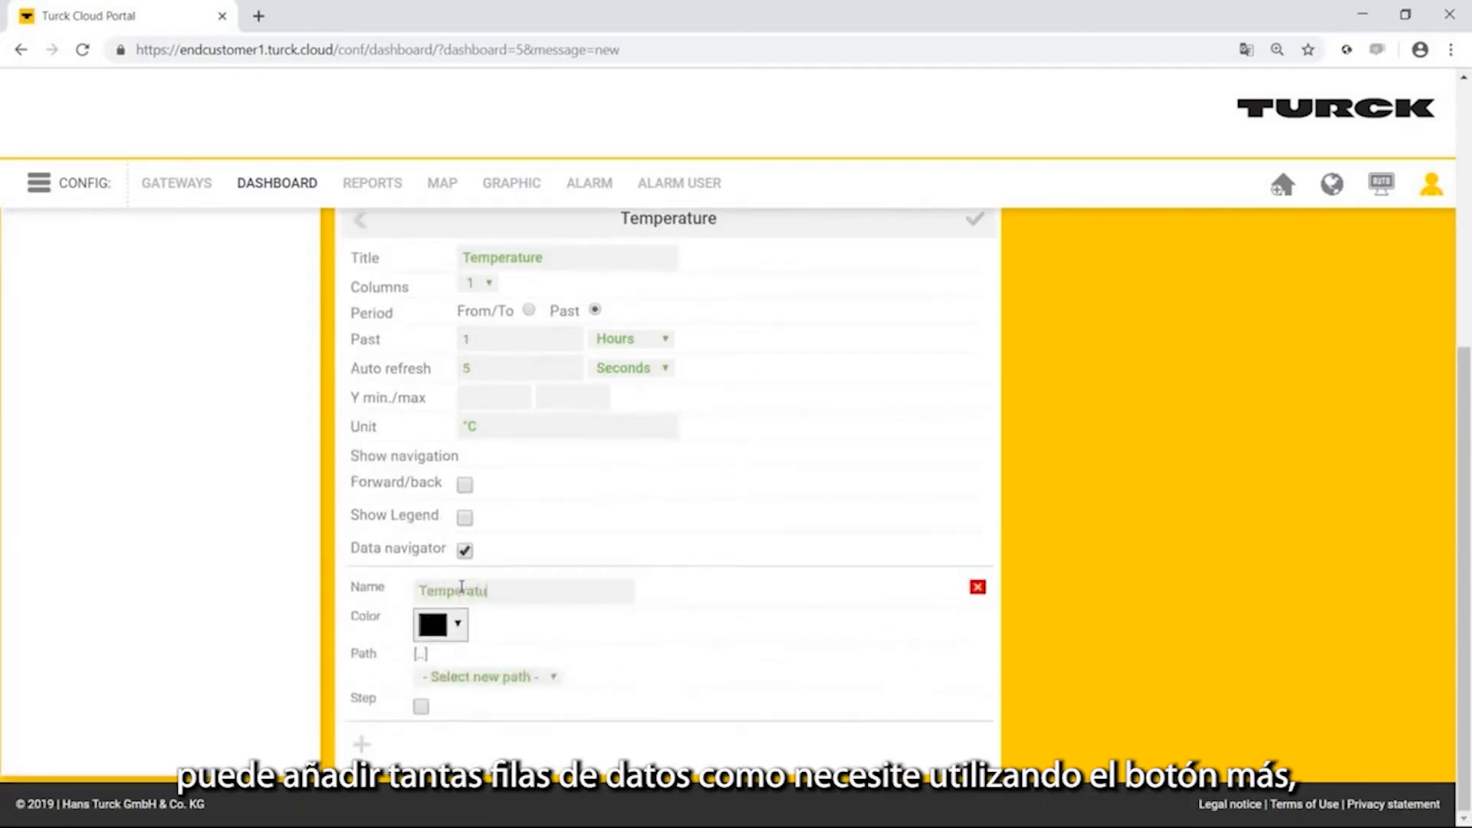
{"action": "left_click", "coordinate": [441, 624]}
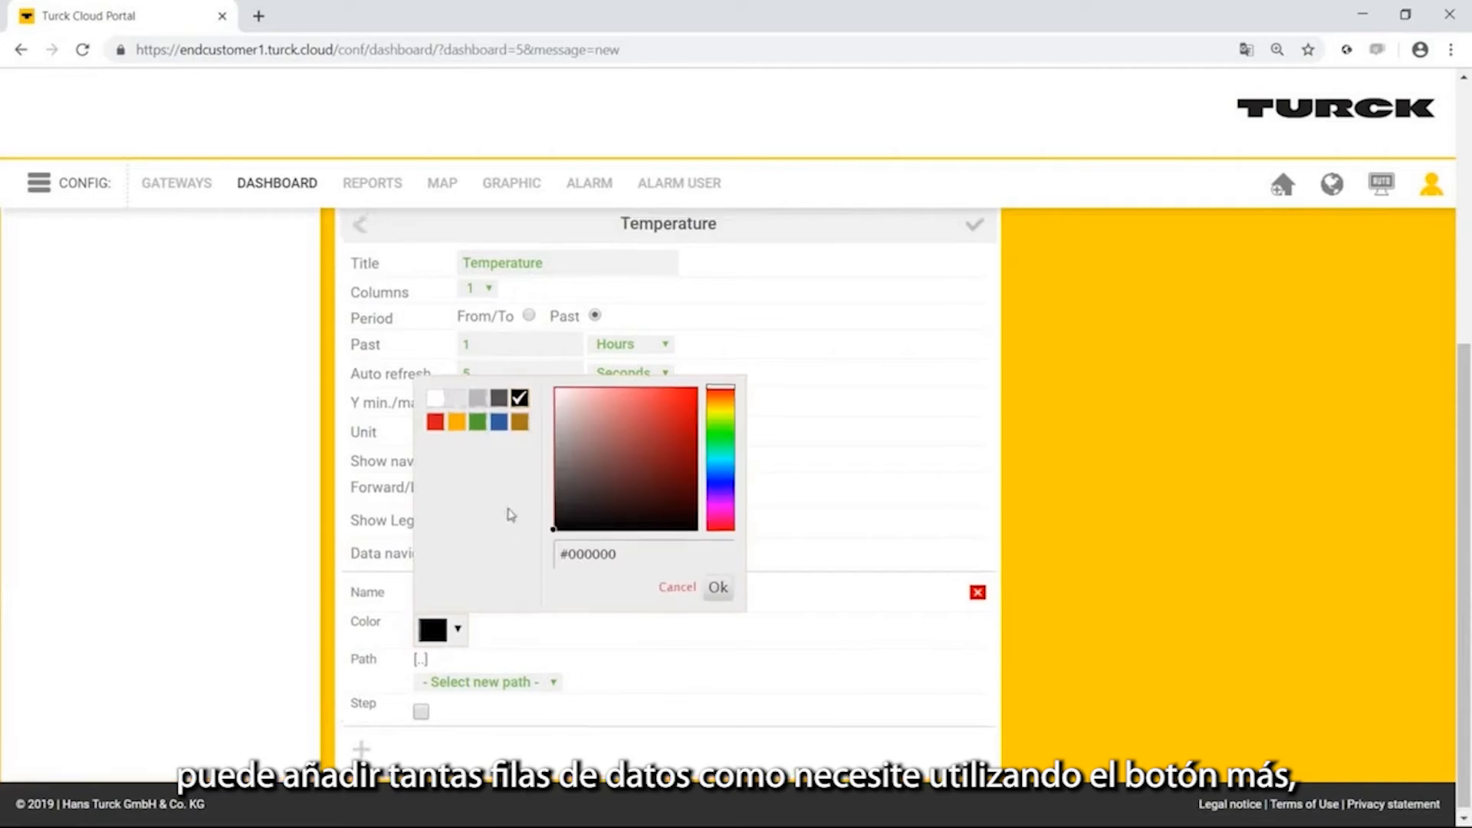
{"action": "scroll", "coordinate": [509, 516], "scroll_direction": "up", "scroll_amount": 1}
{"action": "left_click", "coordinate": [455, 512]}
{"action": "left_click", "coordinate": [718, 678]}
{"action": "scroll", "coordinate": [561, 659], "scroll_direction": "down", "scroll_amount": 1}
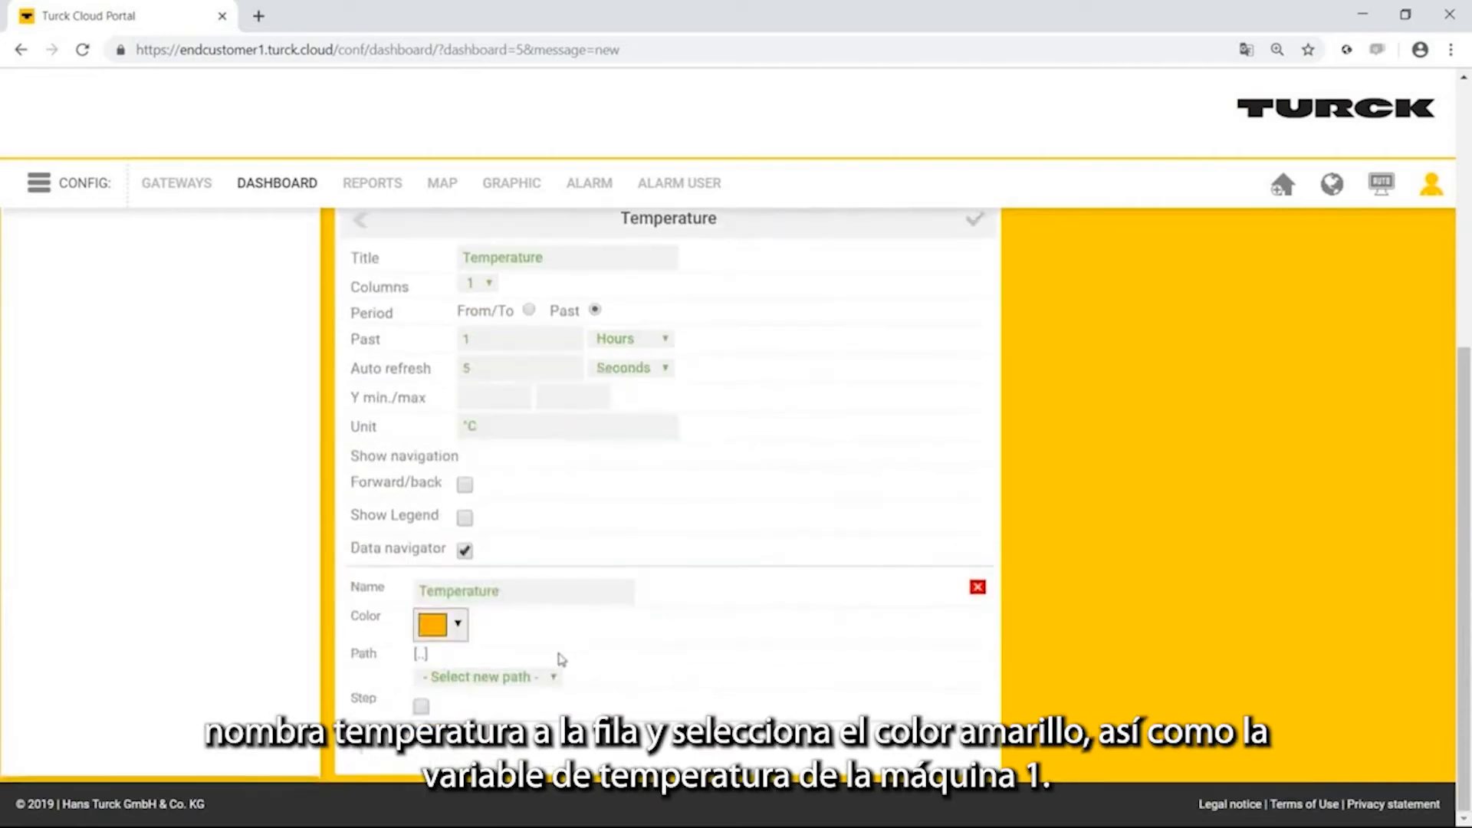
Link the diagram's data row to Machine_01/variables/Appl.Appl.rTemperature and save the configuration.
{"action": "left_click", "coordinate": [556, 683]}
{"action": "left_click", "coordinate": [546, 706]}
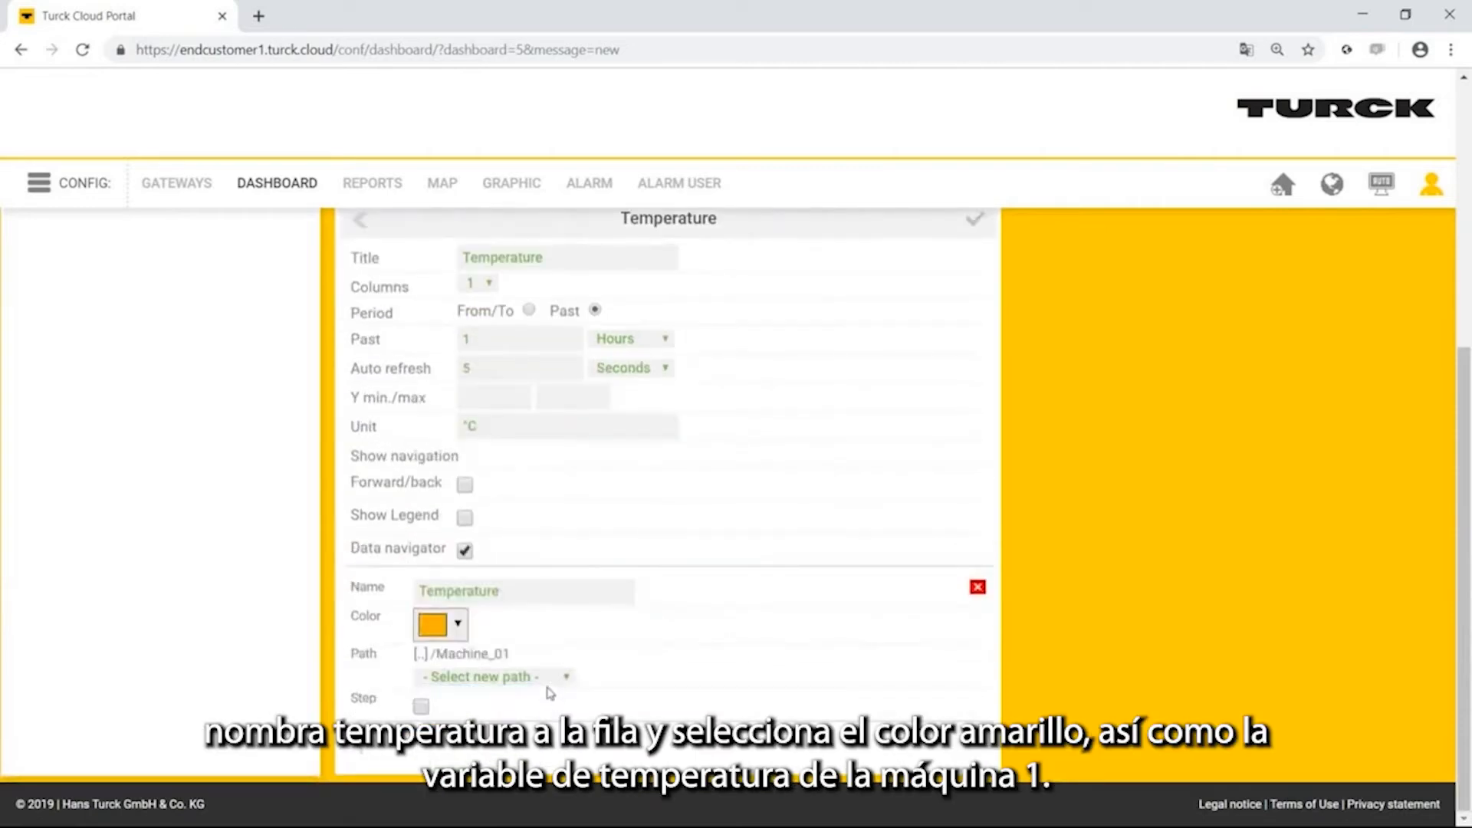
{"action": "left_click", "coordinate": [551, 684]}
{"action": "left_click", "coordinate": [549, 710]}
{"action": "left_click", "coordinate": [549, 677]}
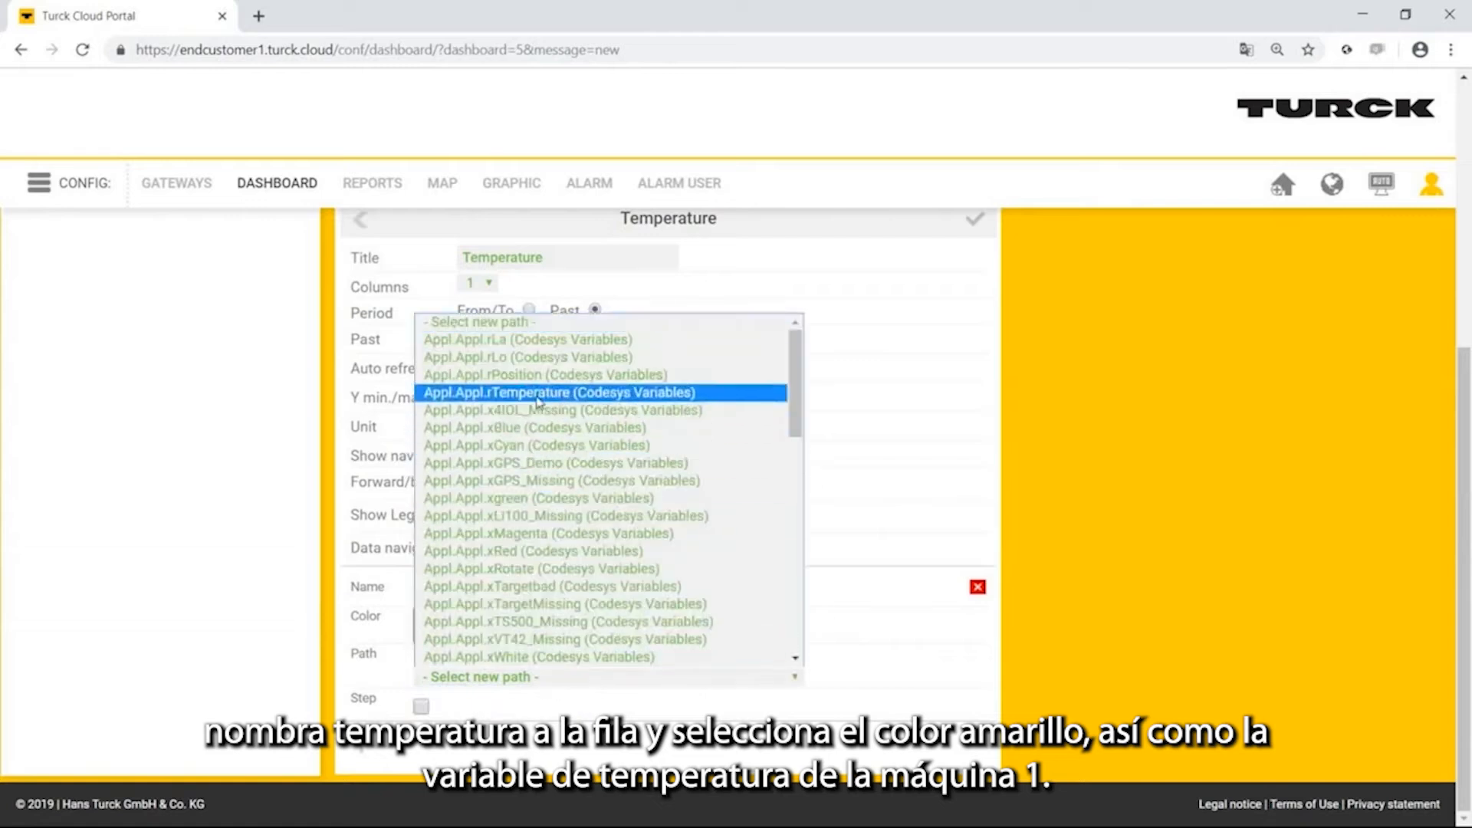
{"action": "left_click", "coordinate": [539, 400]}
{"action": "left_click", "coordinate": [975, 219]}
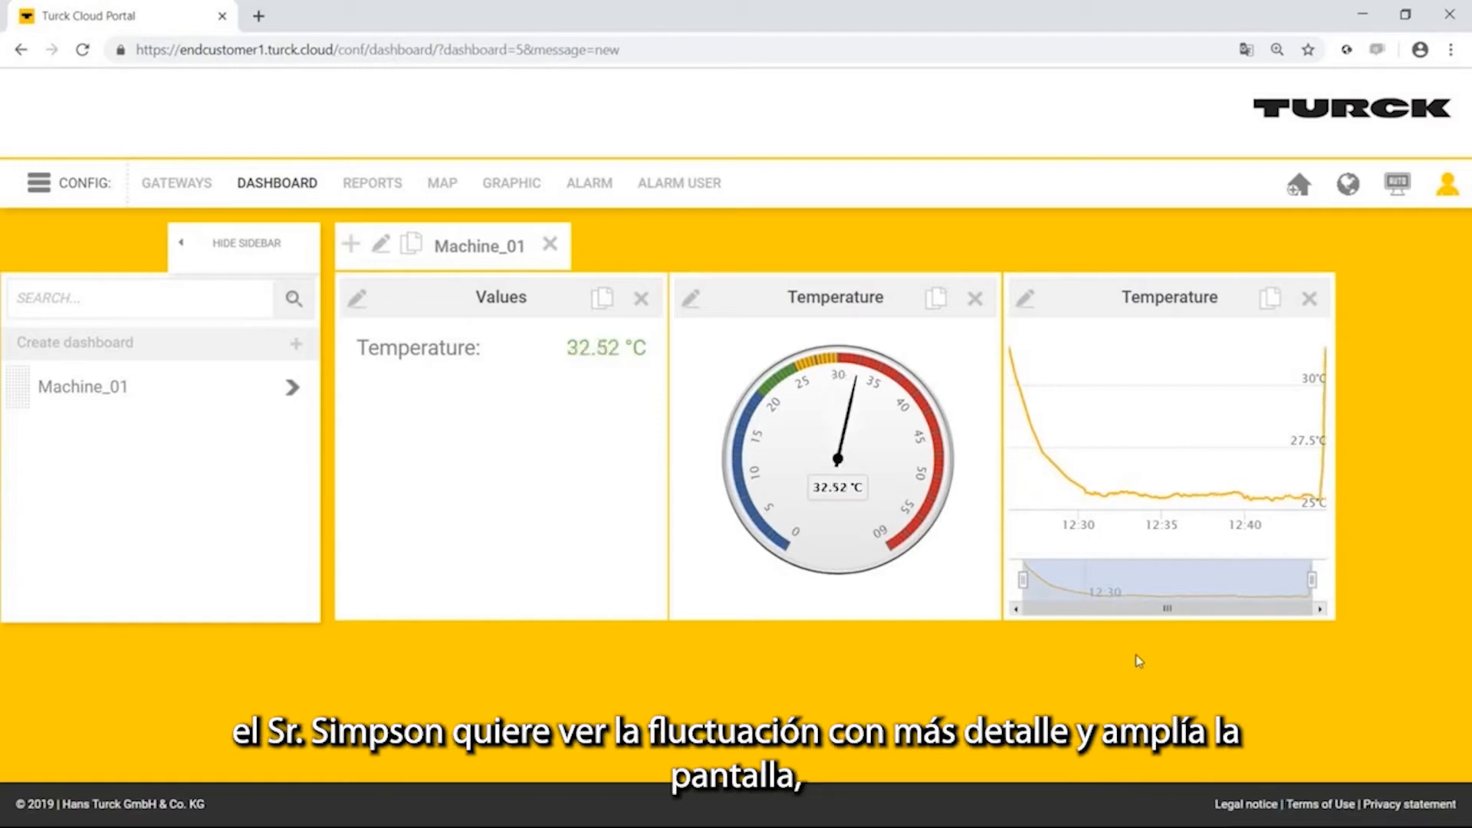
Narrow the diagram's time range with the data navigator to examine the recent temperature fluctuation, and restore the full range.
{"action": "left_click_drag", "start_coordinate": [1023, 580], "coordinate": [1306, 565]}
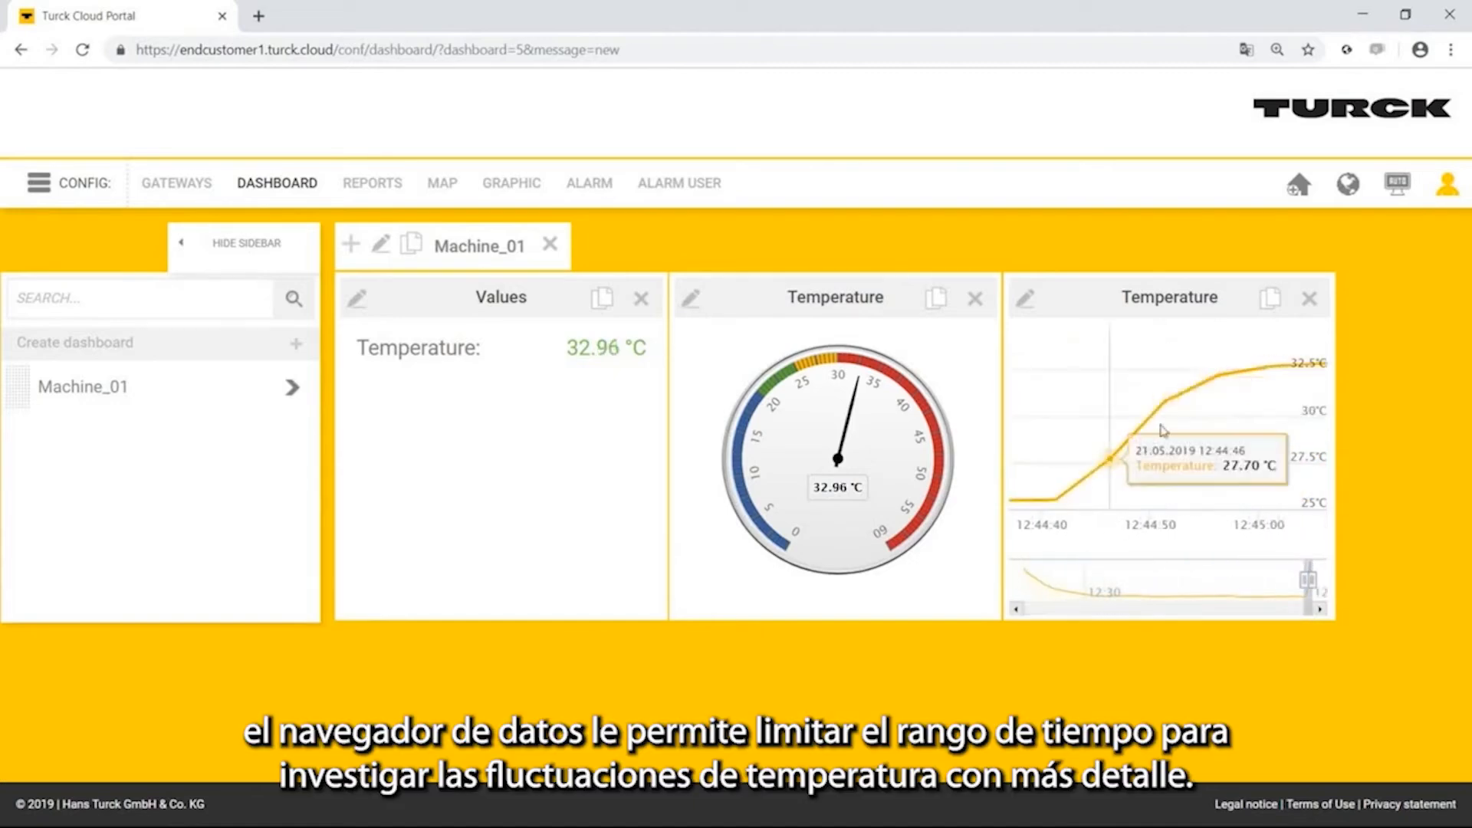
{"action": "mouse_move", "coordinate": [1190, 401]}
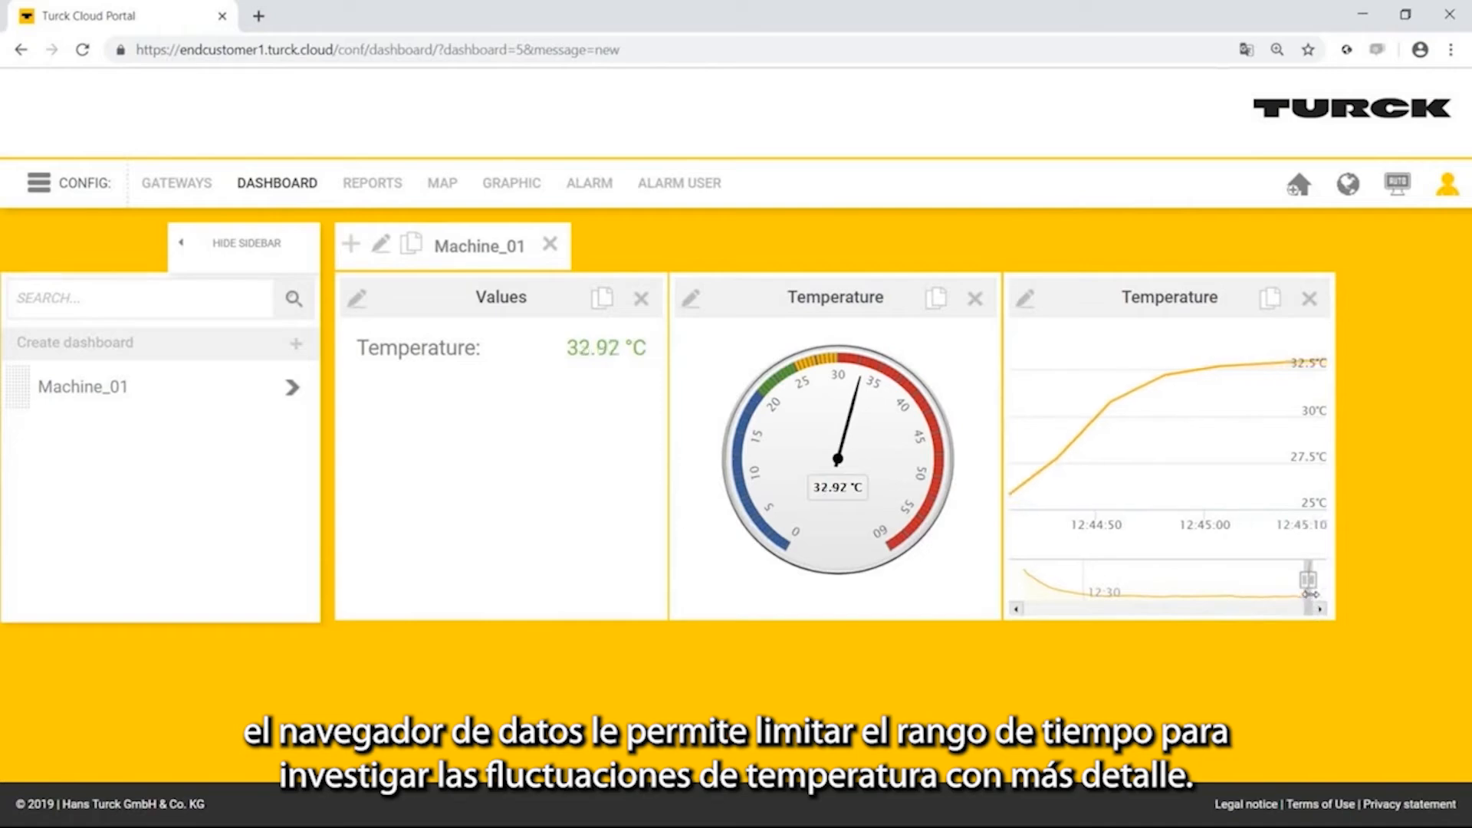
{"action": "mouse_move", "coordinate": [1308, 594]}
{"action": "left_mouse_down"}
{"action": "mouse_move", "coordinate": [1284, 595]}
{"action": "mouse_move", "coordinate": [1310, 597]}
{"action": "left_mouse_up"}
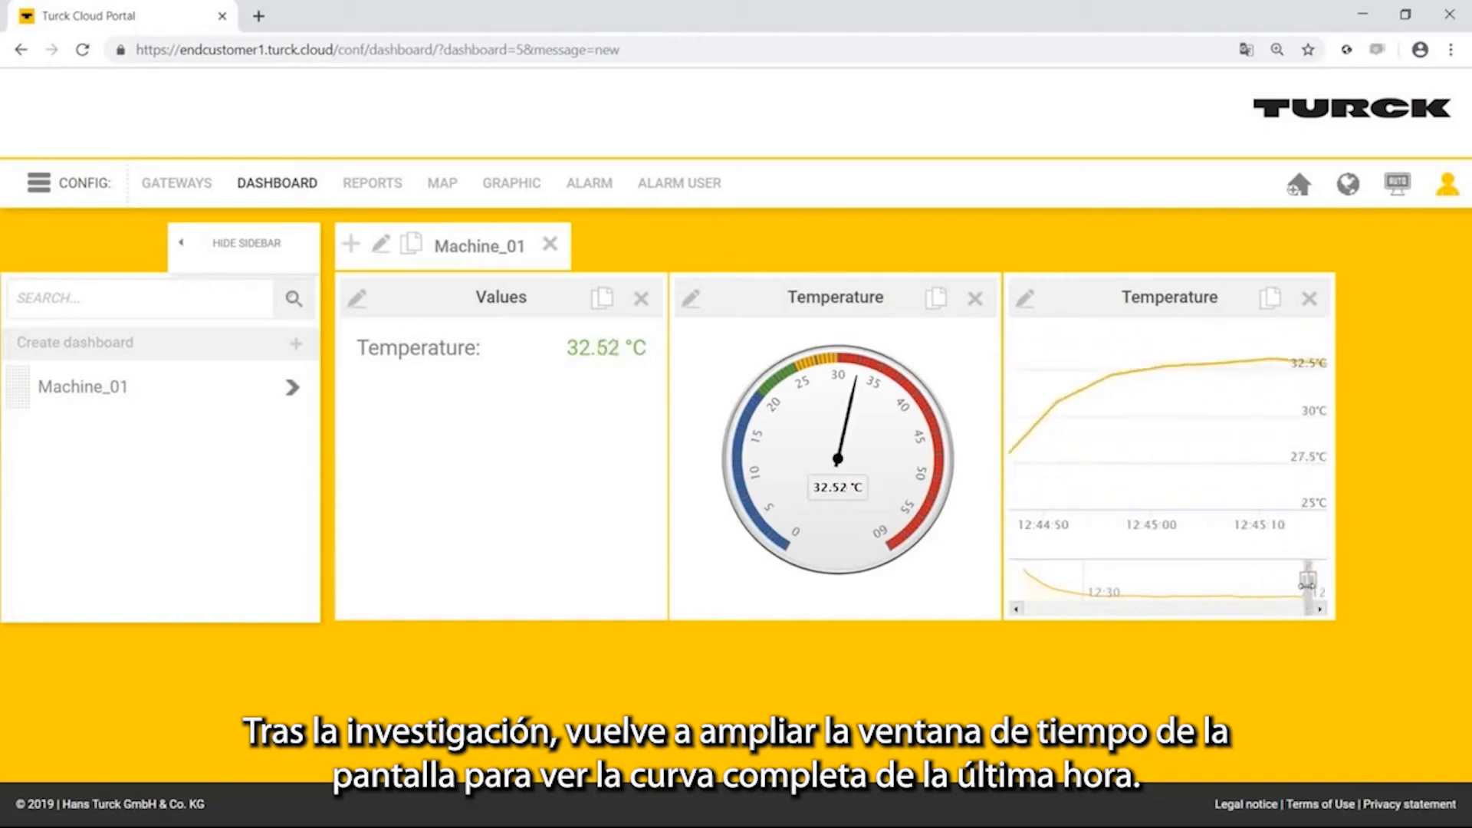
{"action": "left_click_drag", "start_coordinate": [1306, 585], "coordinate": [928, 600]}
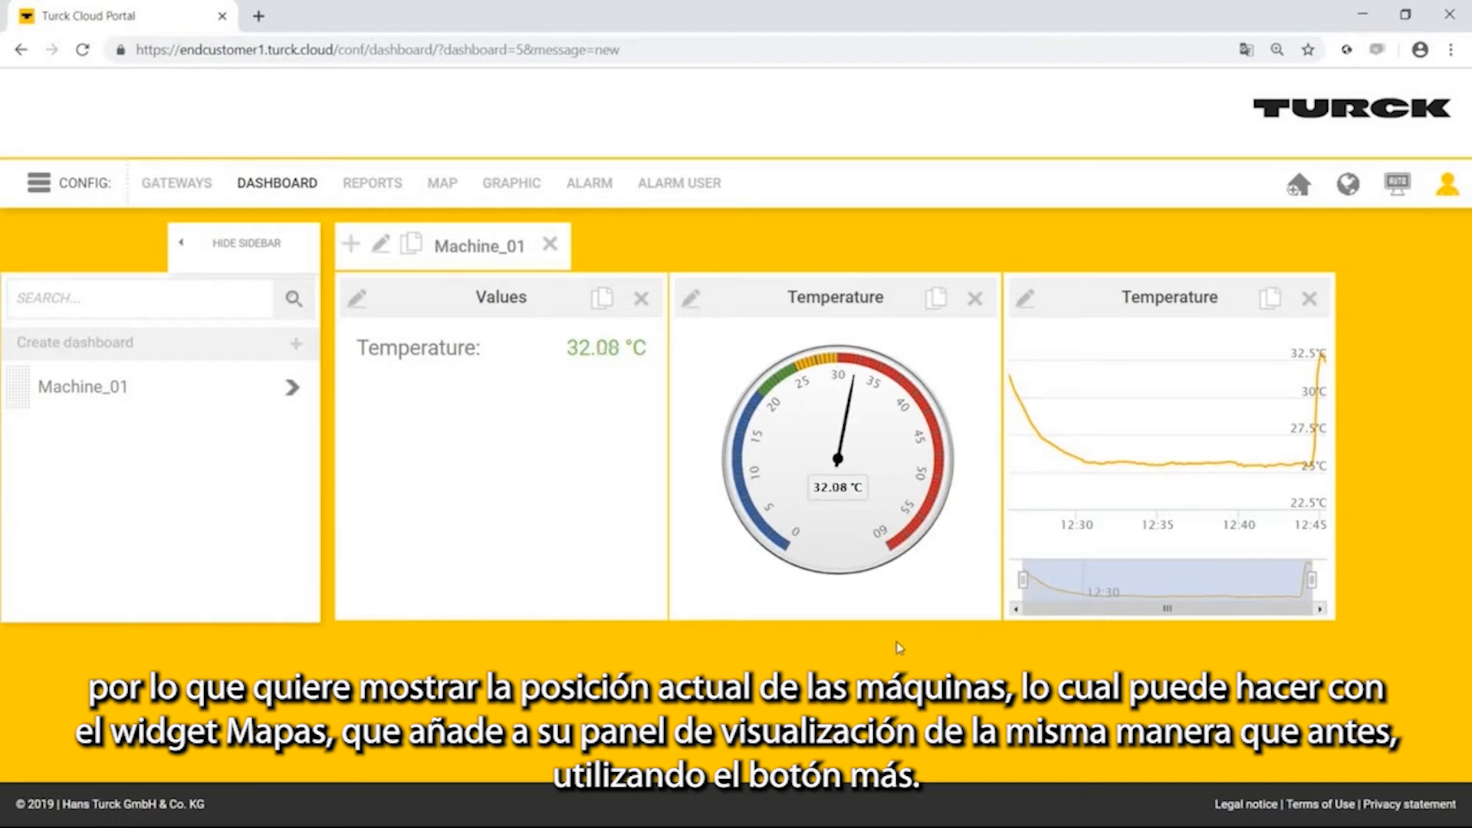
Add a Google Maps item named Position to the Machine_01 dashboard and save it.
{"action": "left_click", "coordinate": [352, 244]}
{"action": "left_click", "coordinate": [482, 374]}
{"action": "type", "text": "Posi"}
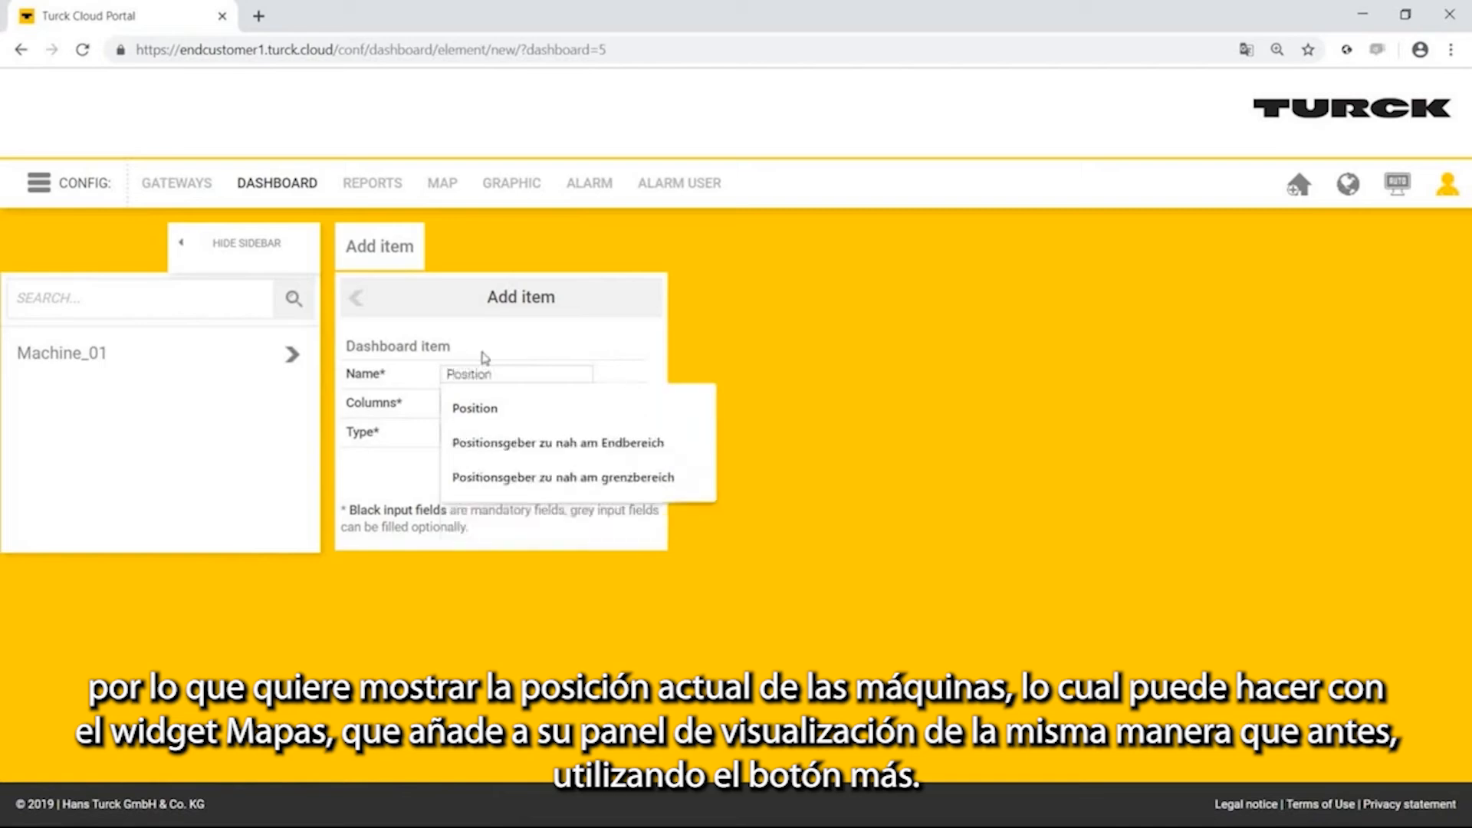
{"action": "type", "text": "tion"}
{"action": "left_click", "coordinate": [571, 432]}
{"action": "left_click", "coordinate": [566, 491]}
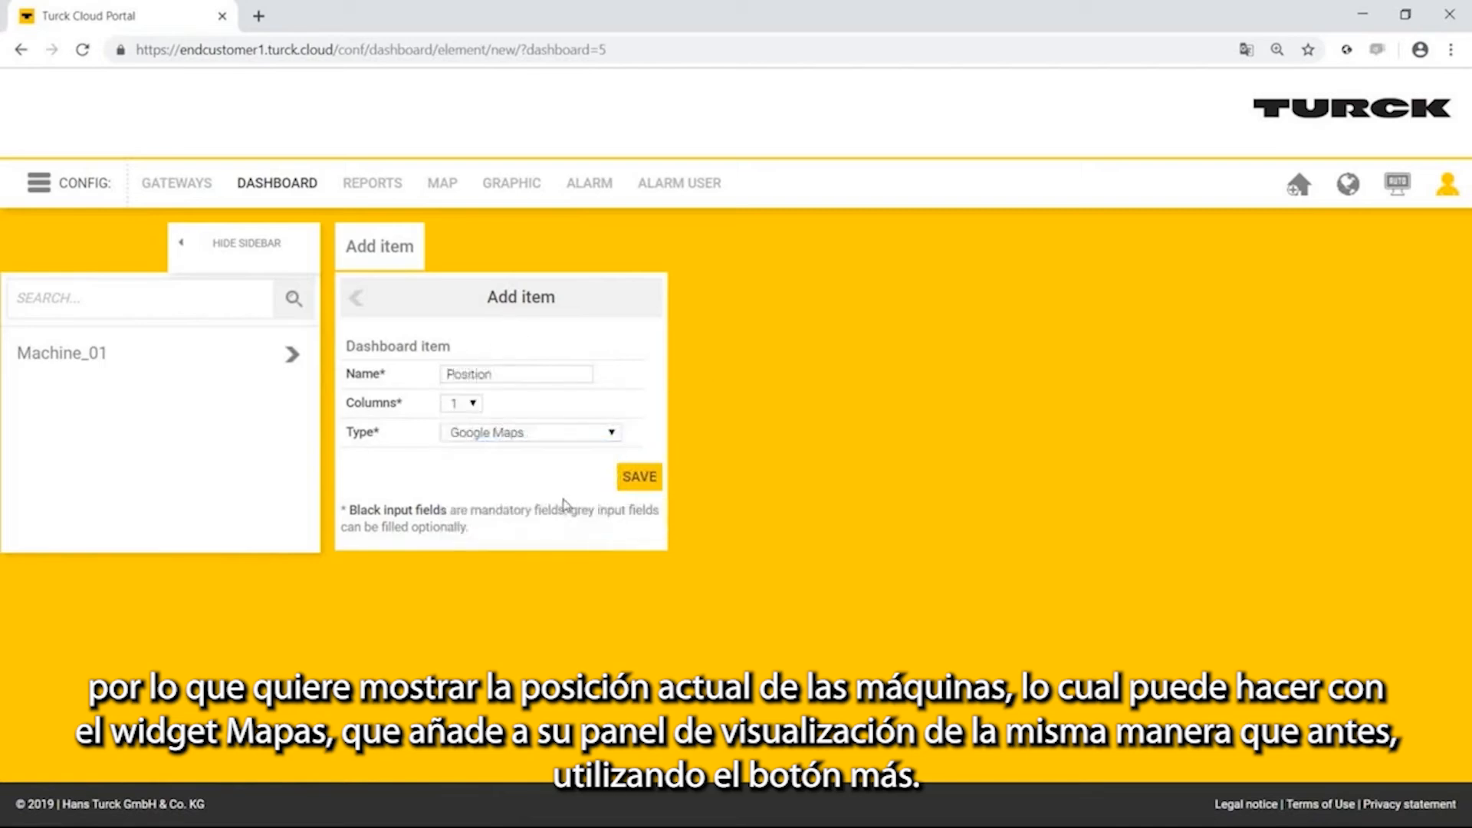
{"action": "left_click", "coordinate": [641, 477]}
Set the Position map's center to 52, 6 and its zoom to 5, and save the configuration.
{"action": "scroll", "coordinate": [713, 479], "scroll_direction": "down", "scroll_amount": 3}
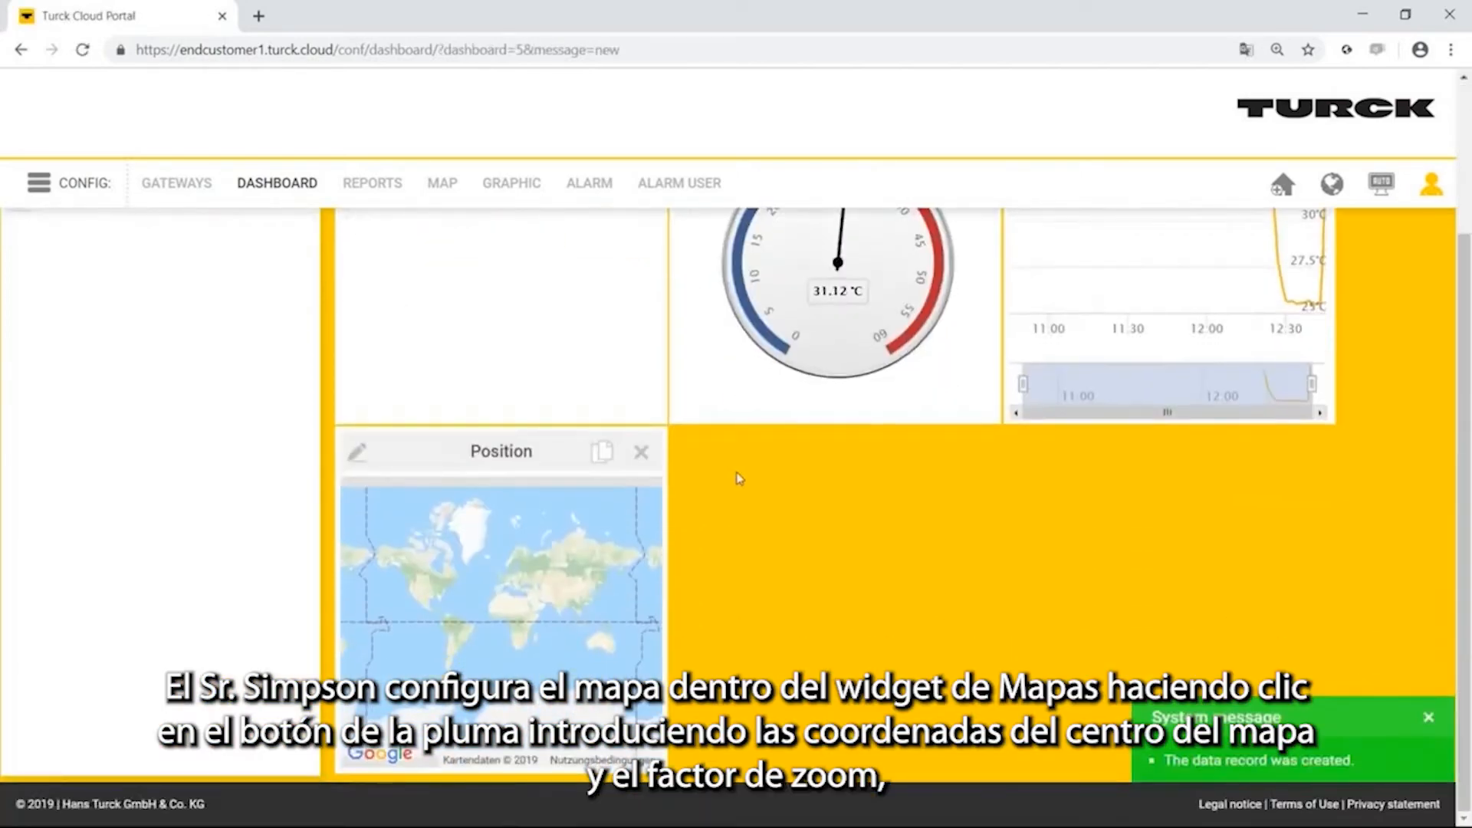
{"action": "left_click", "coordinate": [357, 453]}
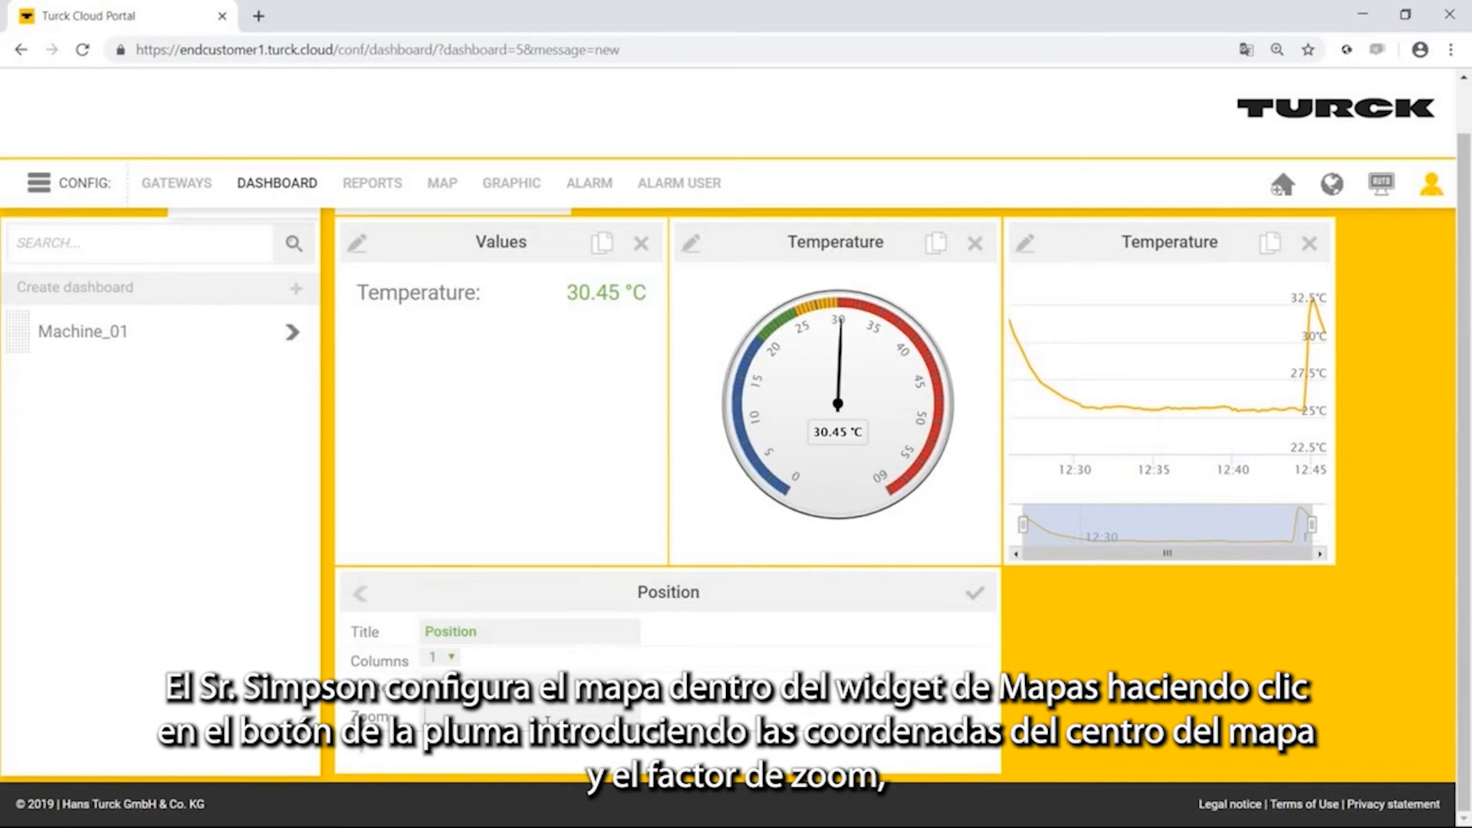
{"action": "left_click", "coordinate": [973, 594]}
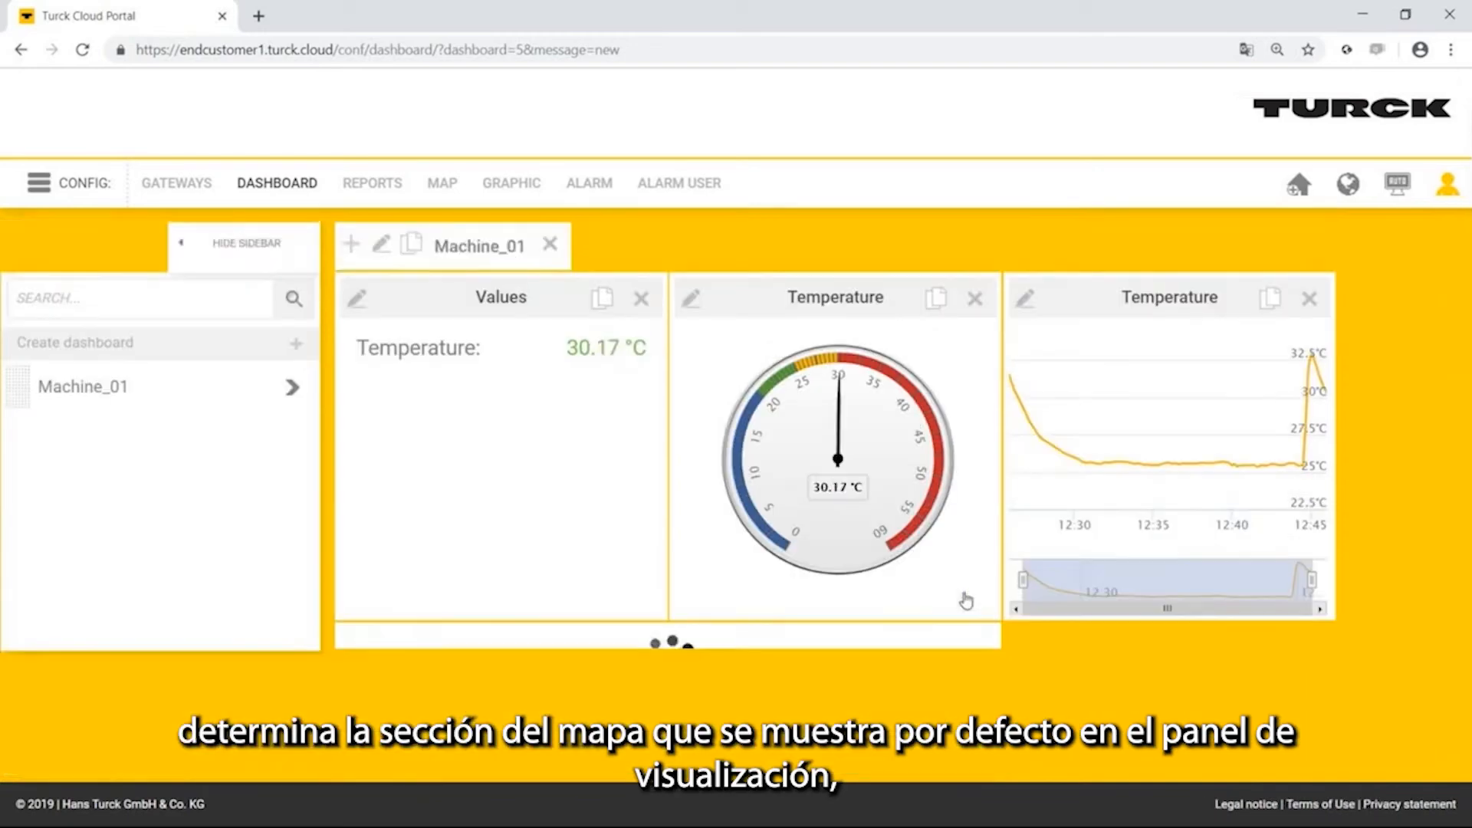
Examine the map section shown in the Position widget, including the area further south.
{"action": "scroll", "coordinate": [966, 600], "scroll_direction": "down", "scroll_amount": 2}
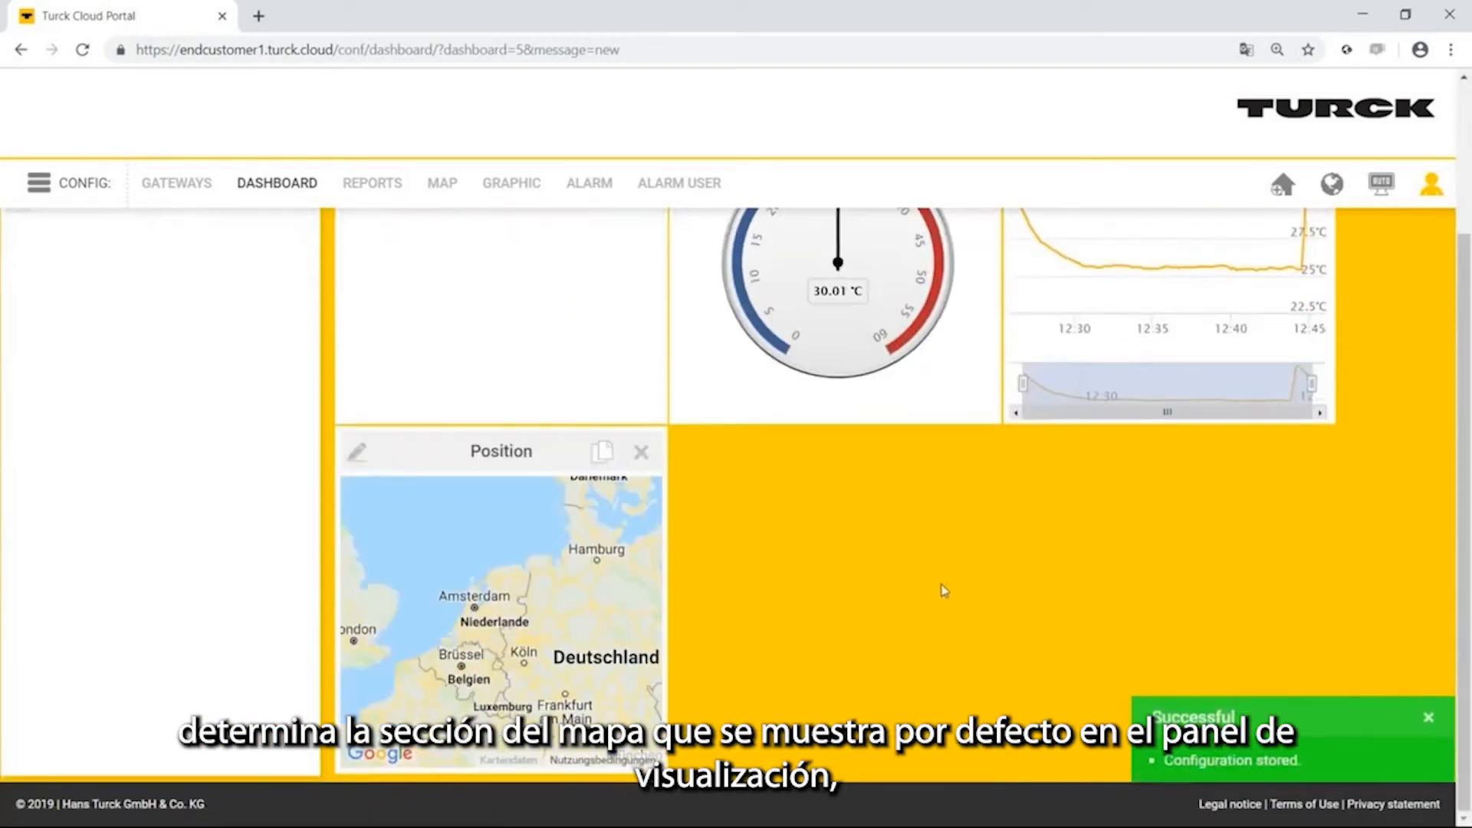
{"action": "left_click_drag", "start_coordinate": [546, 564], "coordinate": [560, 483]}
{"action": "scroll", "coordinate": [537, 561], "scroll_direction": "down", "scroll_amount": 3}
{"action": "scroll", "coordinate": [537, 562], "scroll_direction": "up", "scroll_amount": 3}
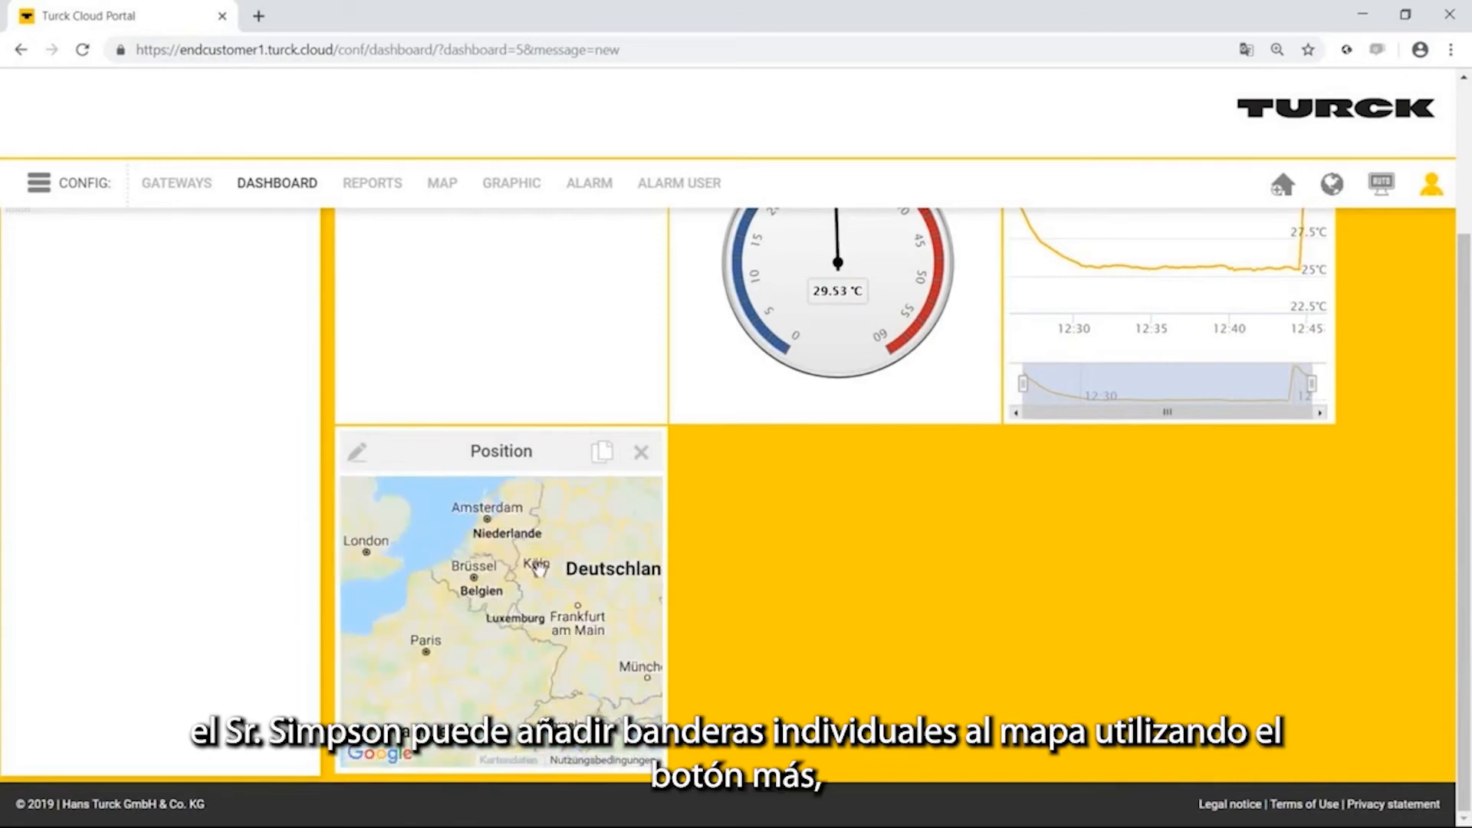
Add a flag named Machine_01 to the Position map with state Machine_01, latitude 52 and longitude 7, and save the configuration.
{"action": "left_click", "coordinate": [357, 454]}
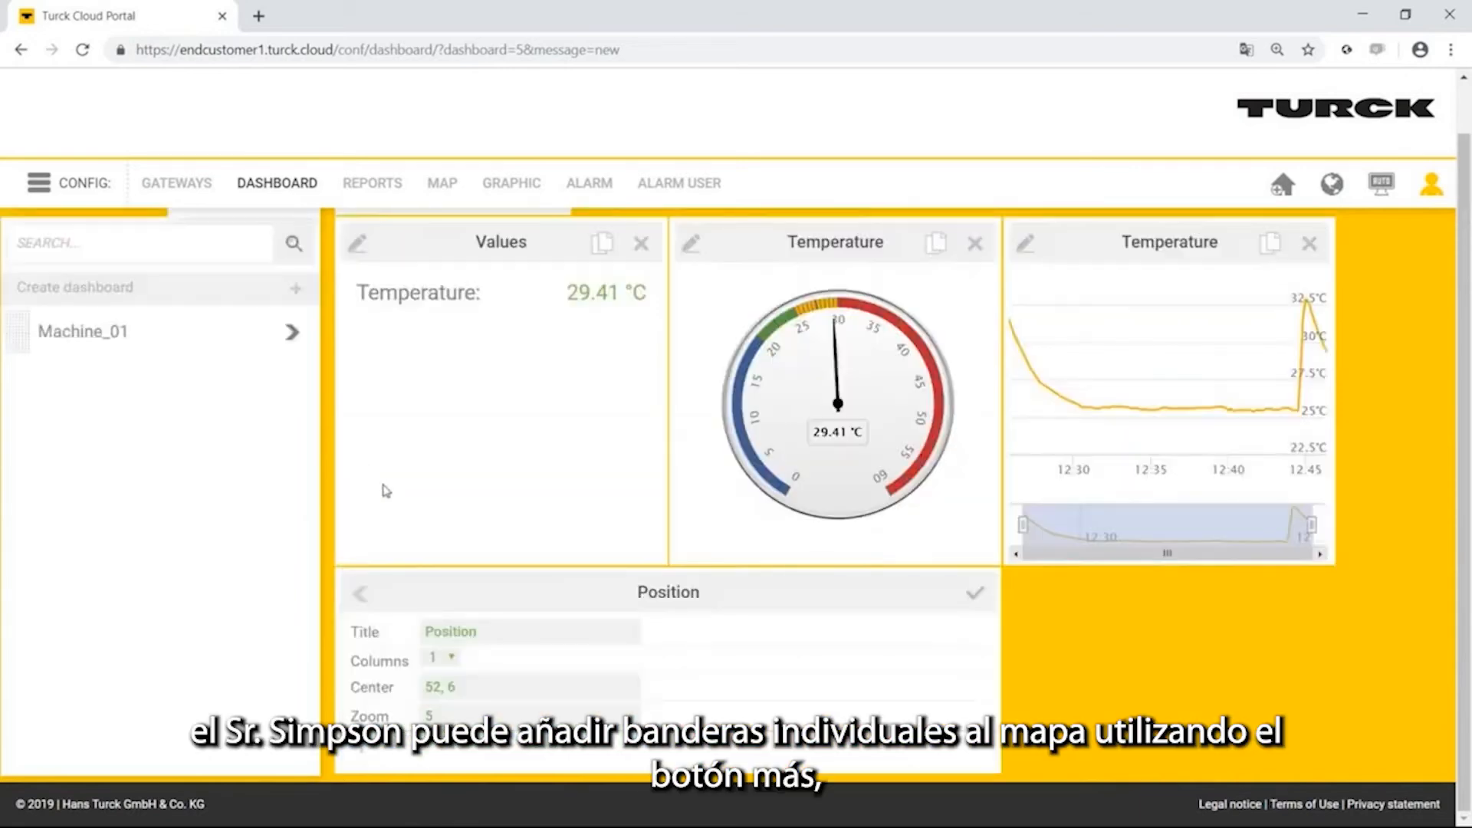
{"action": "left_click", "coordinate": [365, 747]}
{"action": "scroll", "coordinate": [467, 530], "scroll_direction": "down", "scroll_amount": 3}
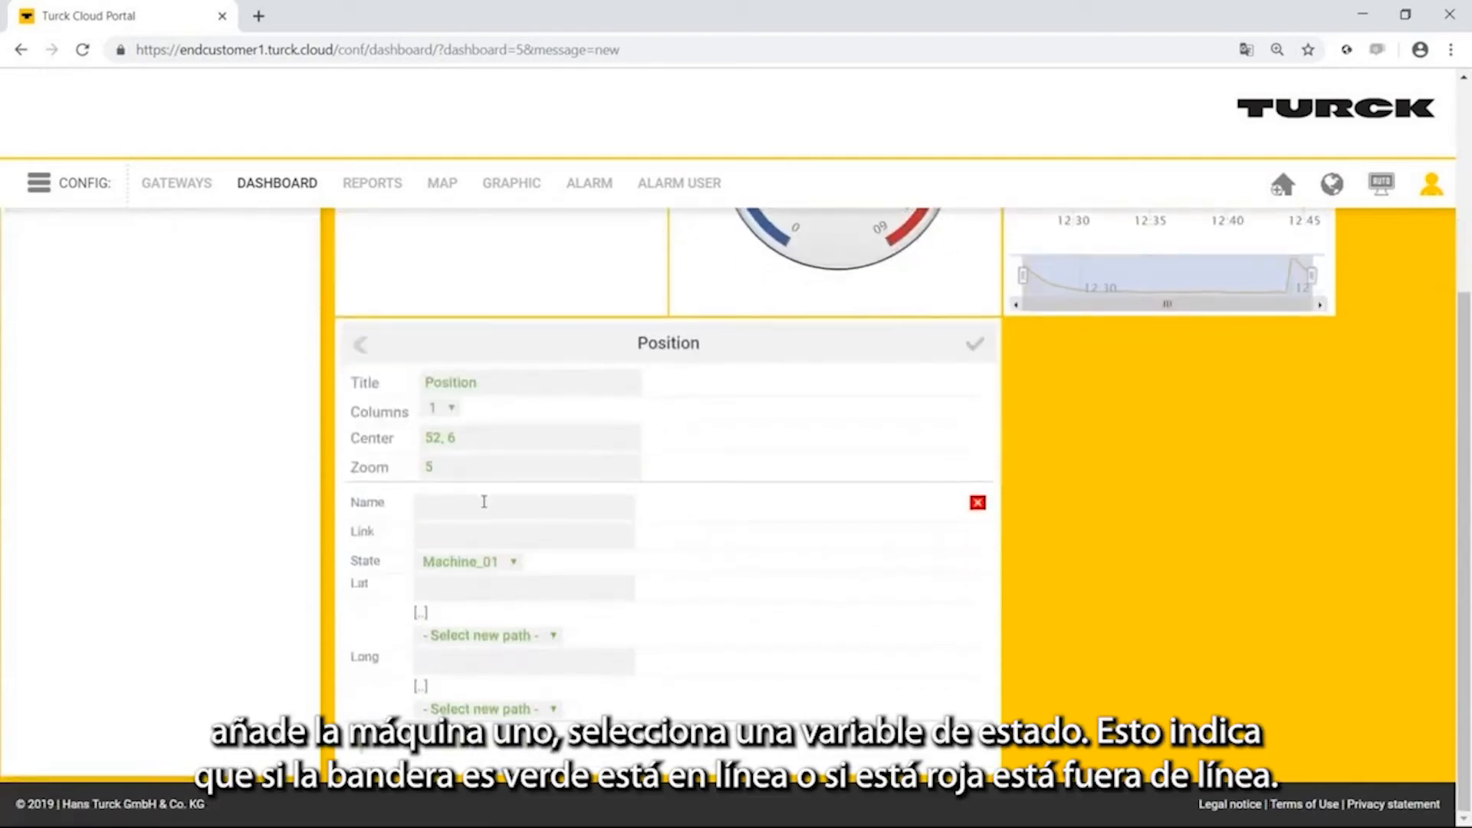
{"action": "type", "text": "Machine_01"}
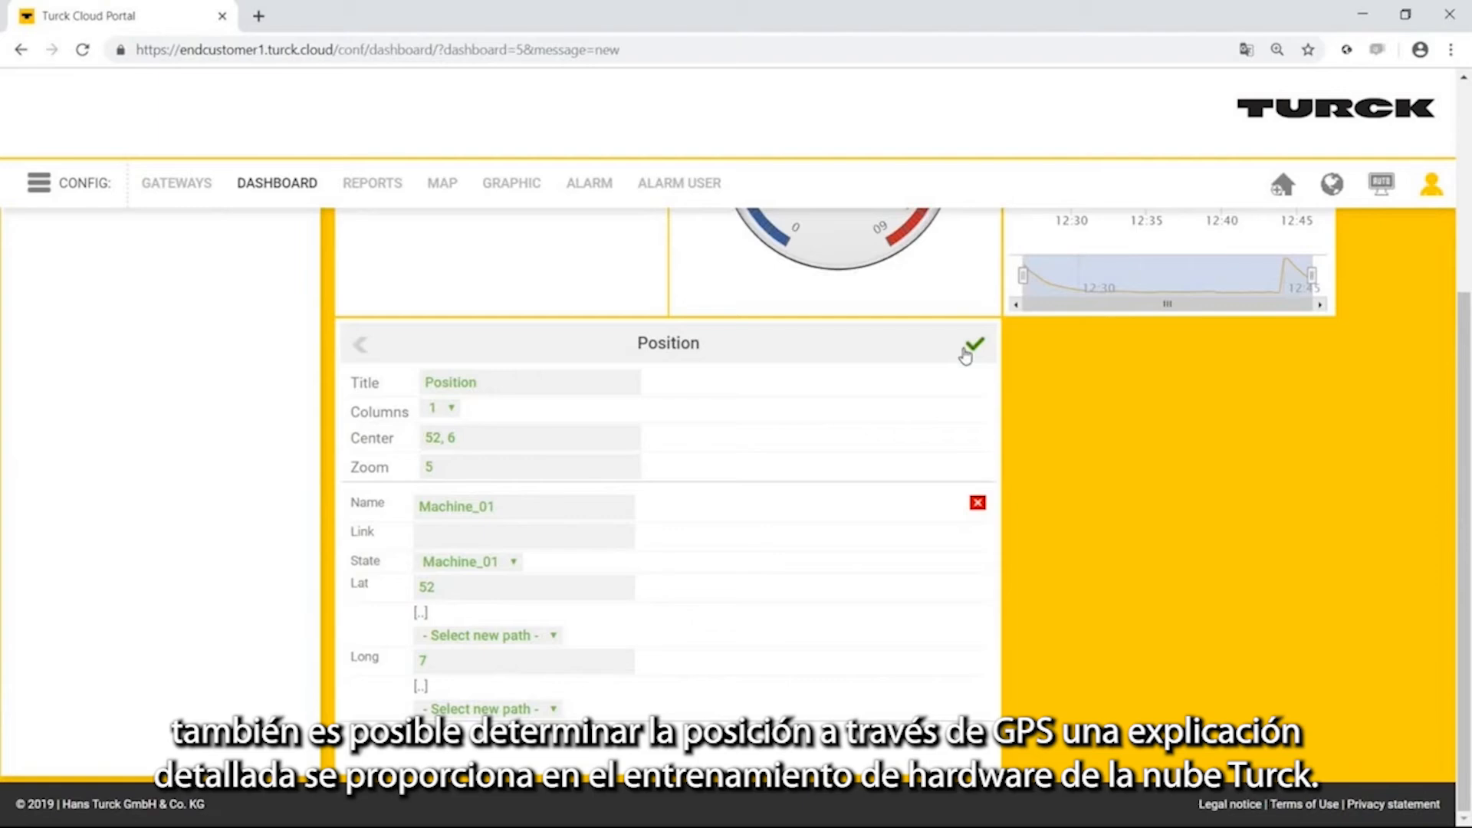
{"action": "left_click", "coordinate": [967, 351]}
{"action": "scroll", "coordinate": [706, 608], "scroll_direction": "down", "scroll_amount": 3}
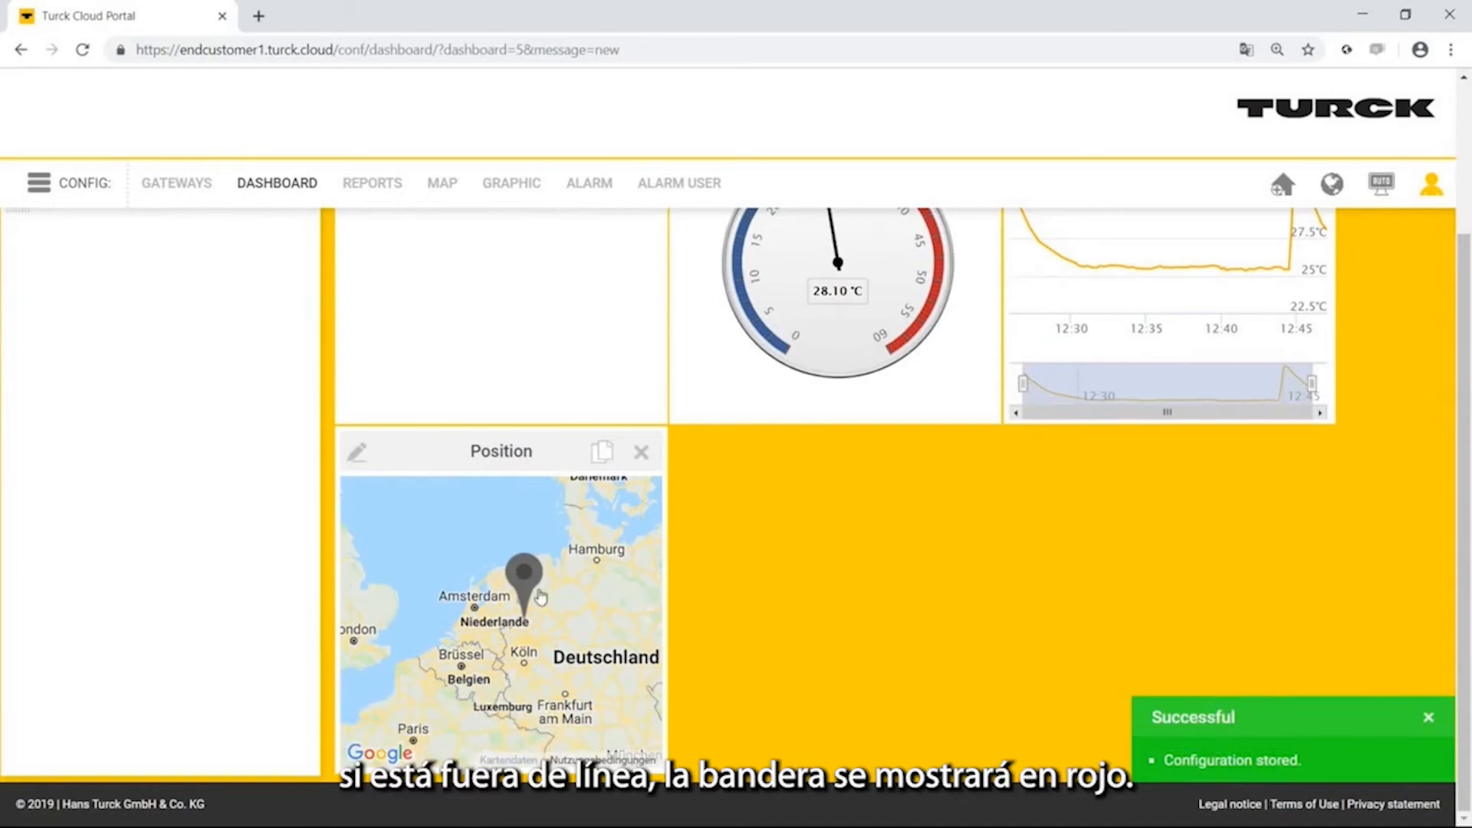
Open the Machine_01 dashboard in view mode and examine the flag's status on the Position map at closer range.
{"action": "left_click", "coordinate": [44, 182]}
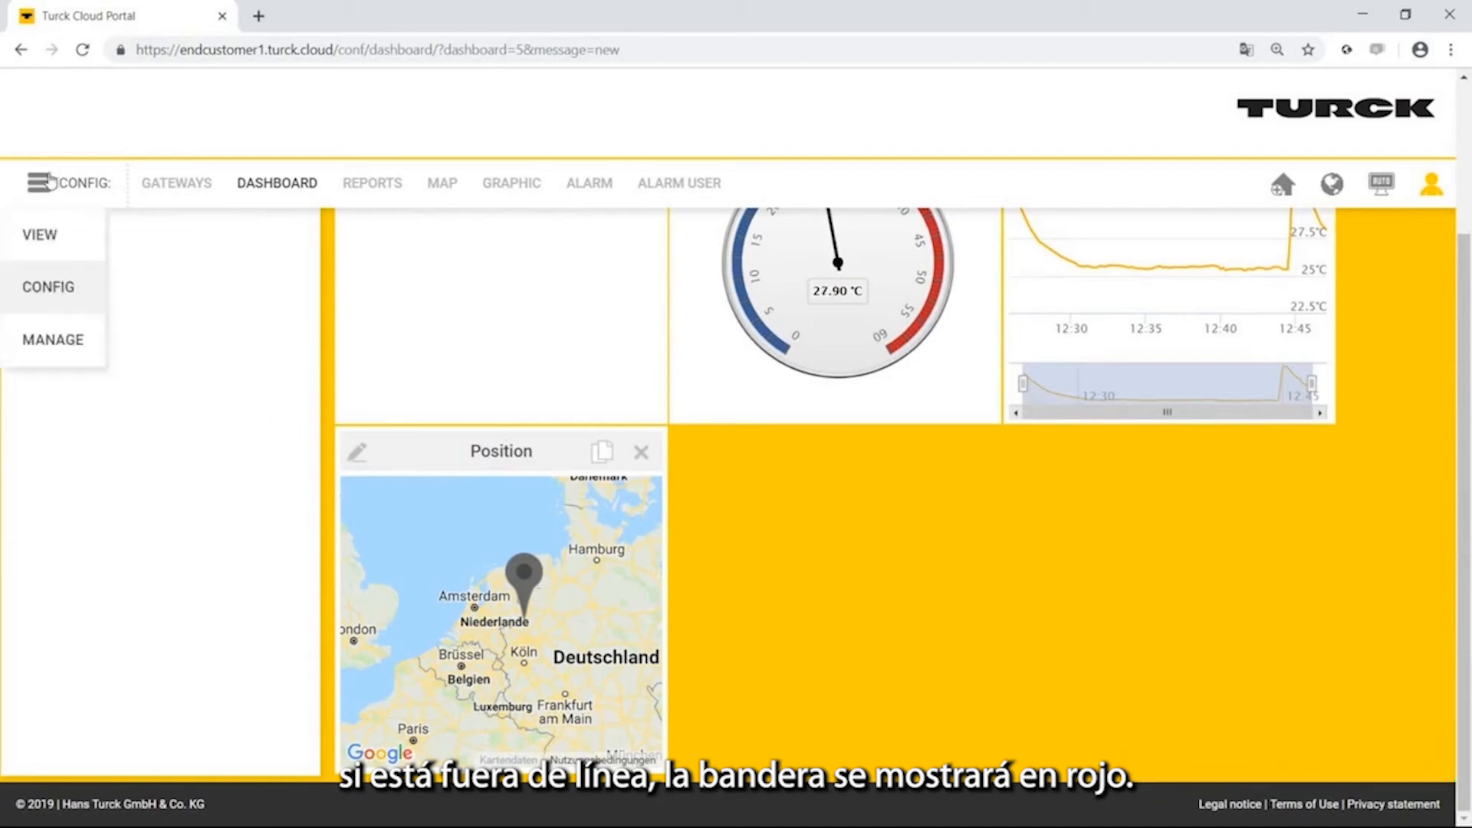
{"action": "left_click", "coordinate": [47, 234]}
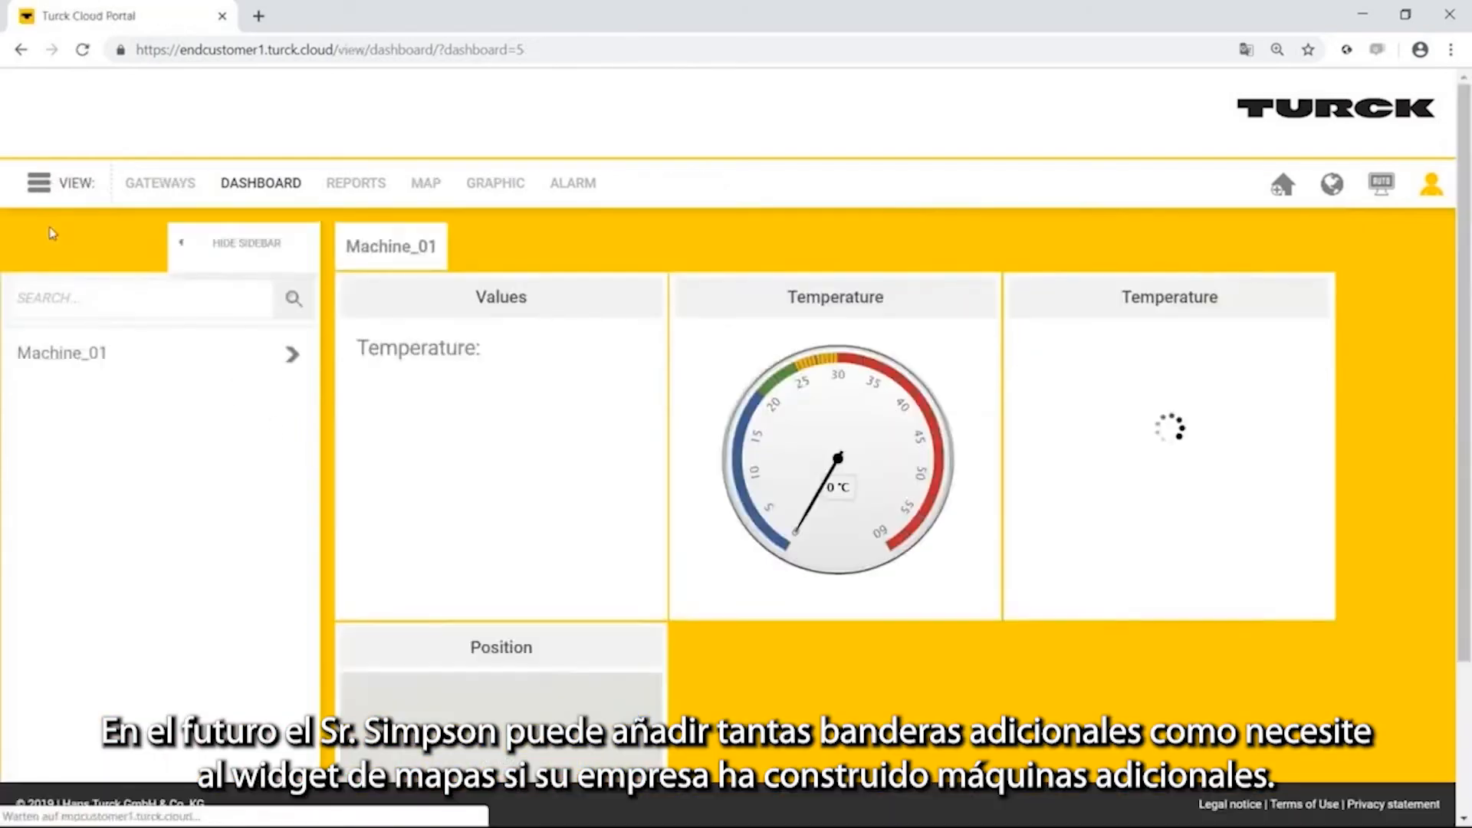
{"action": "scroll", "coordinate": [797, 667], "scroll_direction": "down", "scroll_amount": 3}
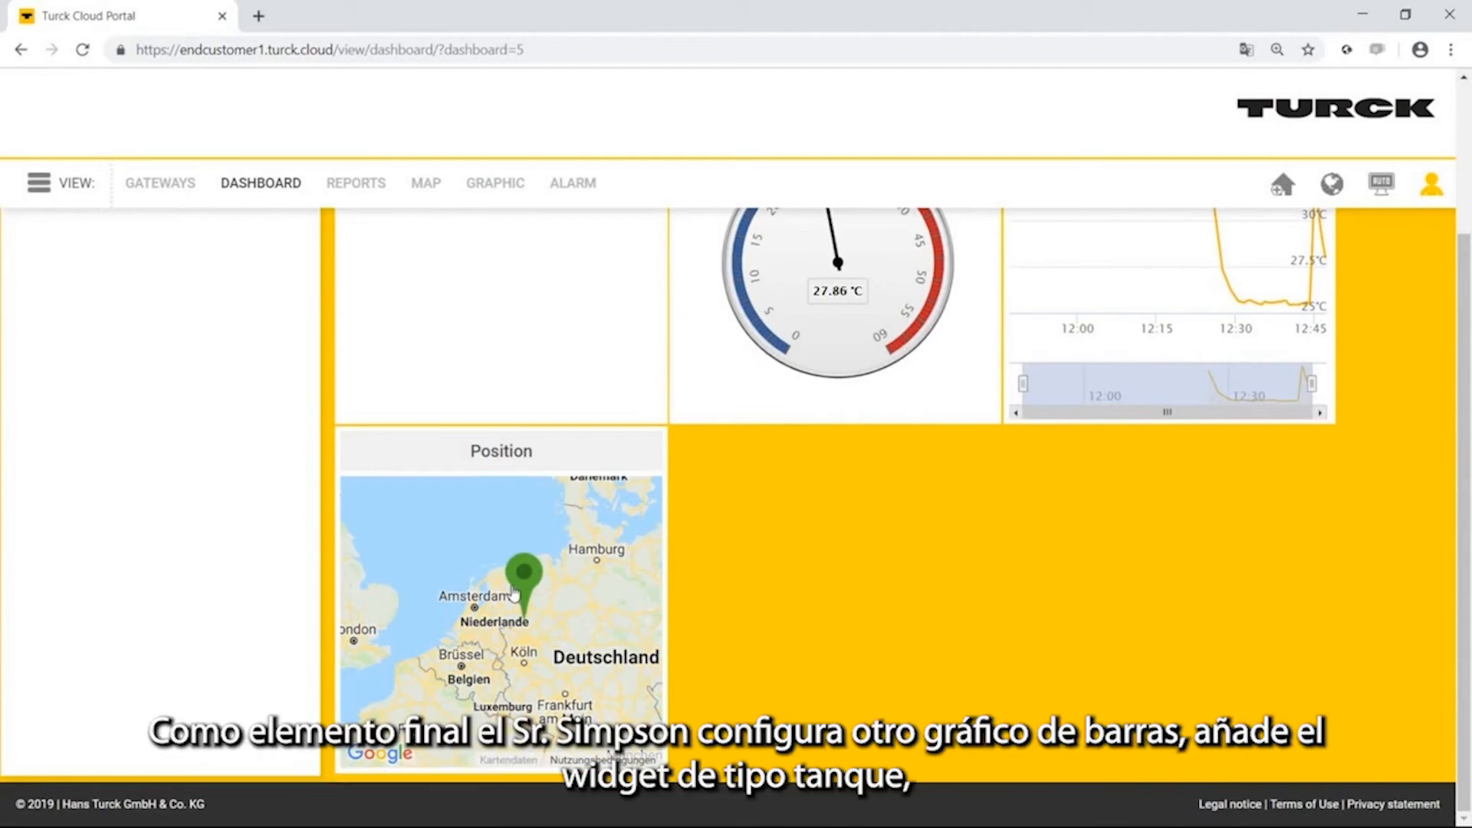
{"action": "double_click", "coordinate": [529, 556]}
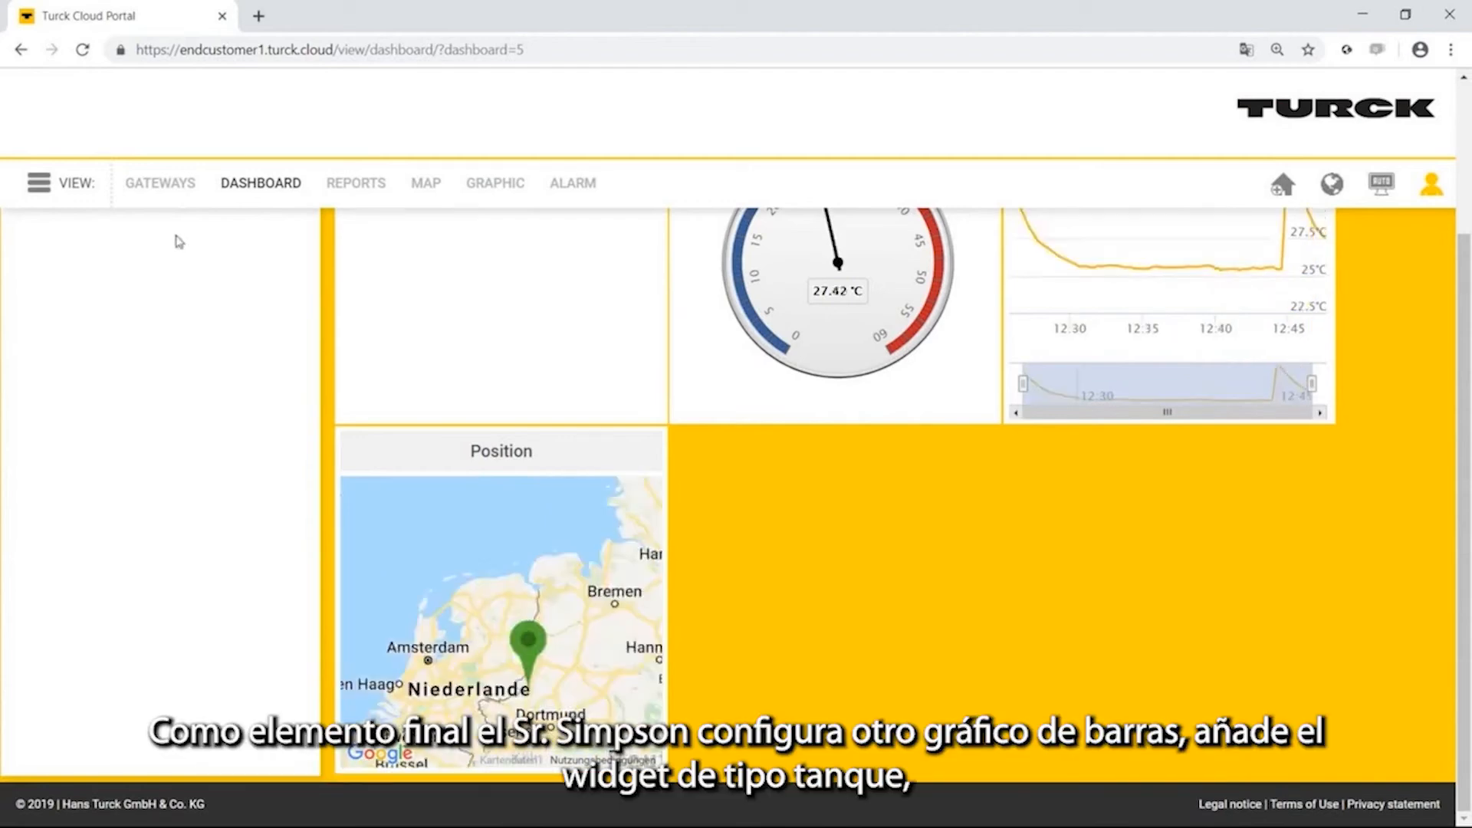
Return to configuration mode and add a Tank (level indicator) item named Temperature to the Machine_01 dashboard.
{"action": "left_click", "coordinate": [38, 183]}
{"action": "left_click", "coordinate": [47, 287]}
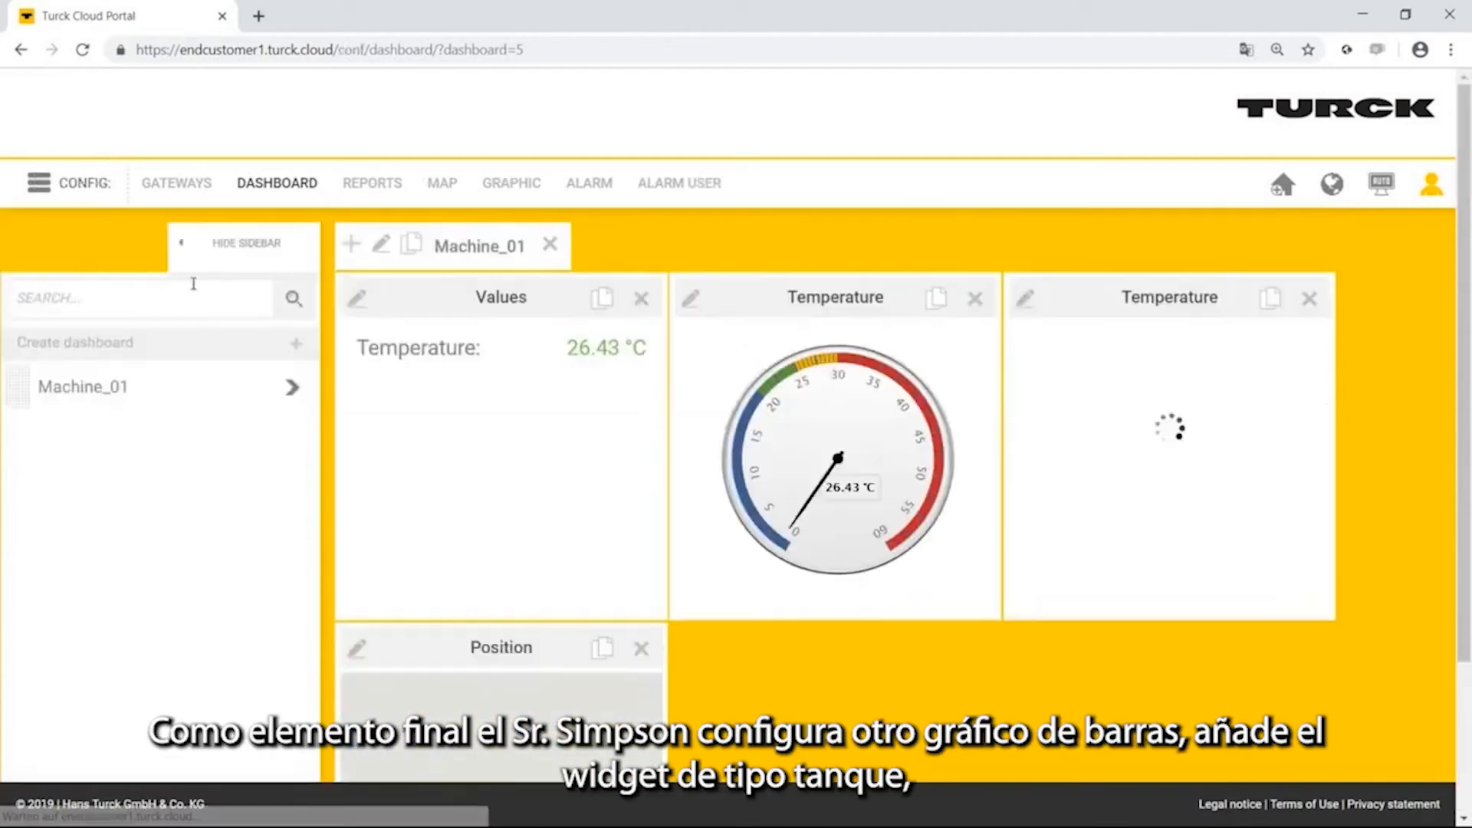
{"action": "left_click", "coordinate": [351, 243]}
{"action": "left_click", "coordinate": [533, 433]}
{"action": "left_click", "coordinate": [516, 471]}
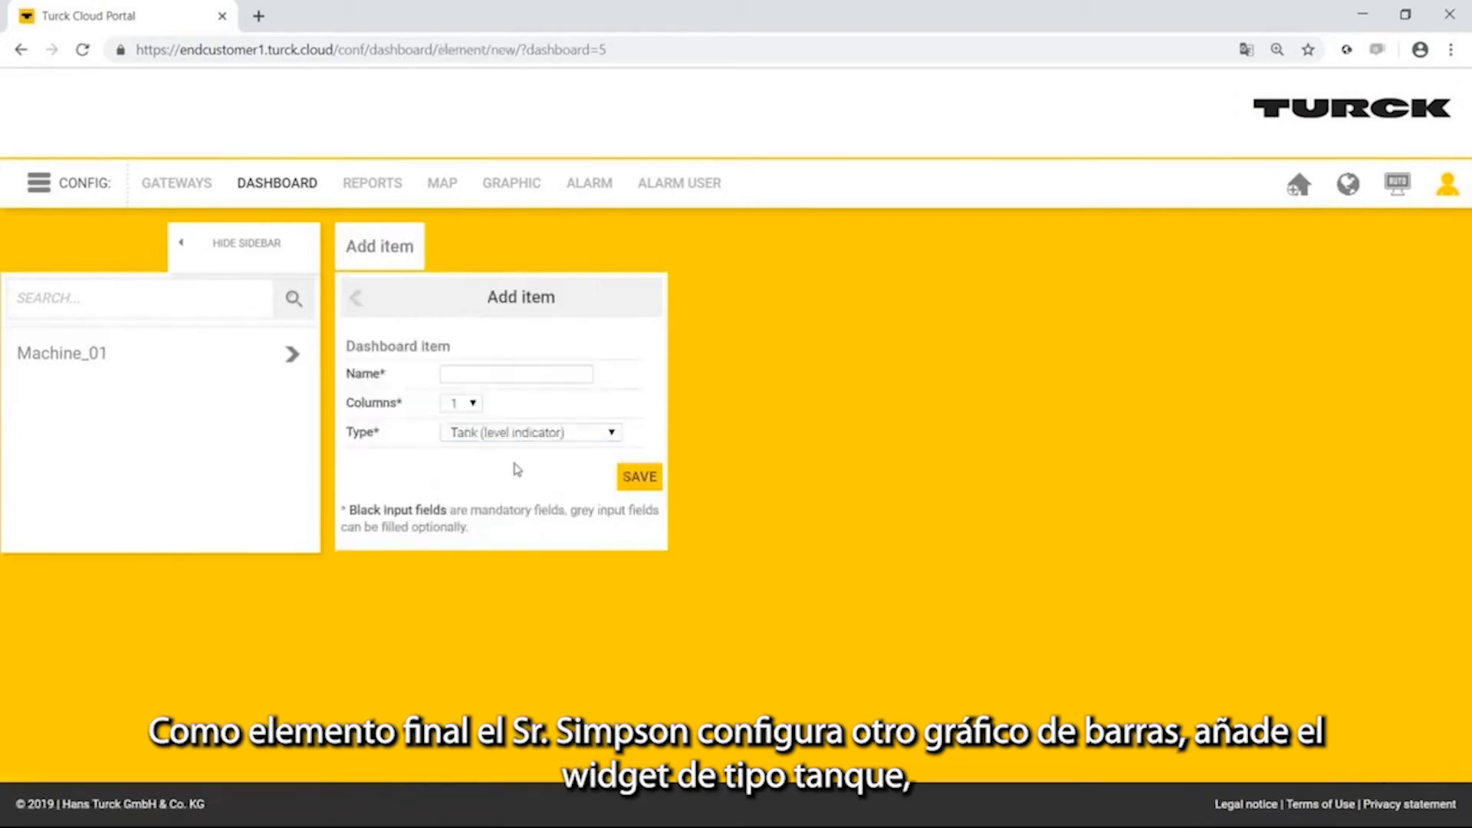
{"action": "left_click", "coordinate": [516, 375]}
{"action": "type", "text": "Tempera"}
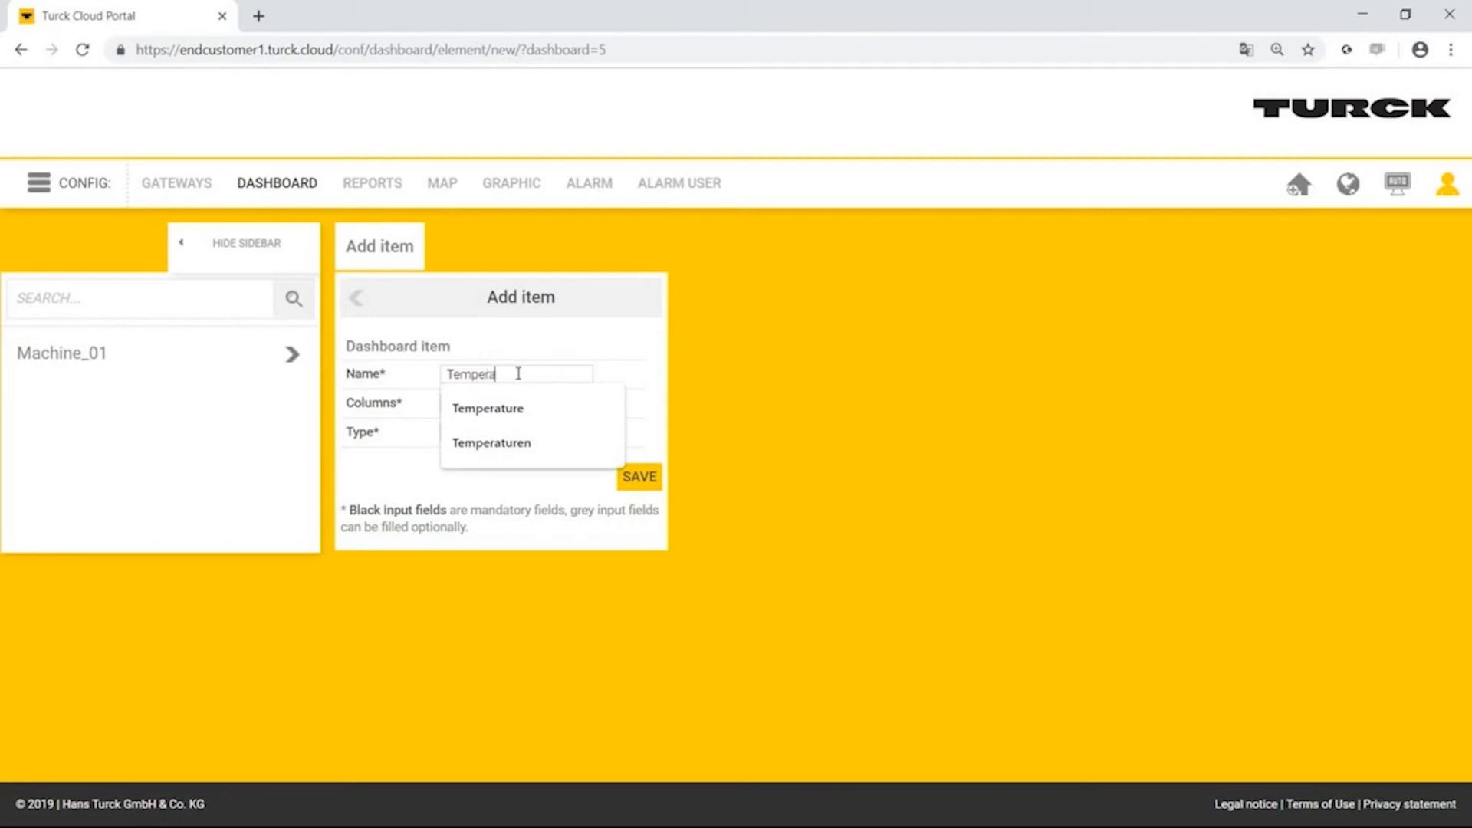
{"action": "type", "text": "ture"}
{"action": "left_click", "coordinate": [639, 476]}
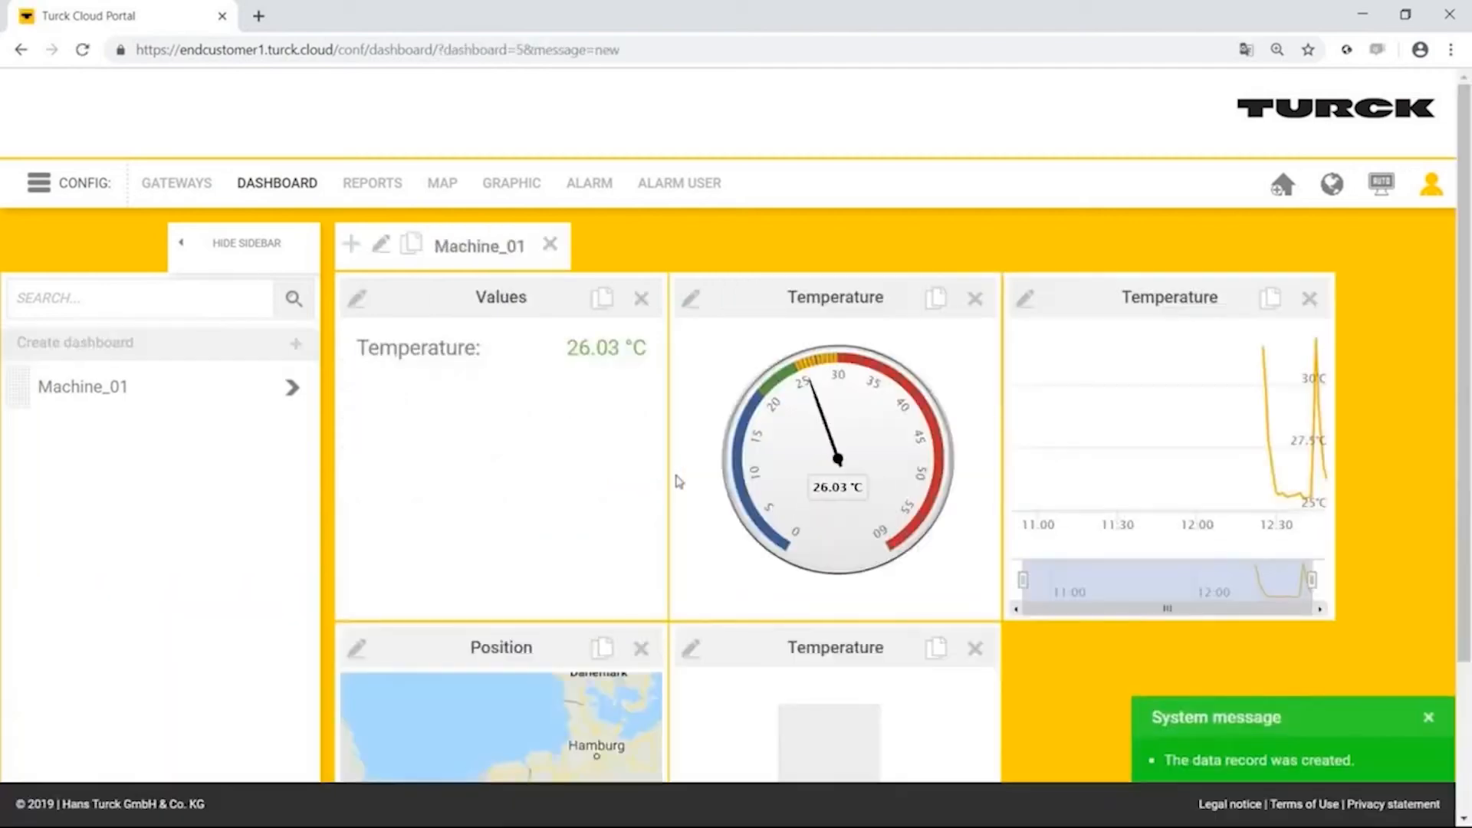
Set the tank item's minimum to 0, maximum to 60 and unit to °C.
{"action": "scroll", "coordinate": [678, 481], "scroll_direction": "down", "scroll_amount": 3}
{"action": "left_click", "coordinate": [691, 453]}
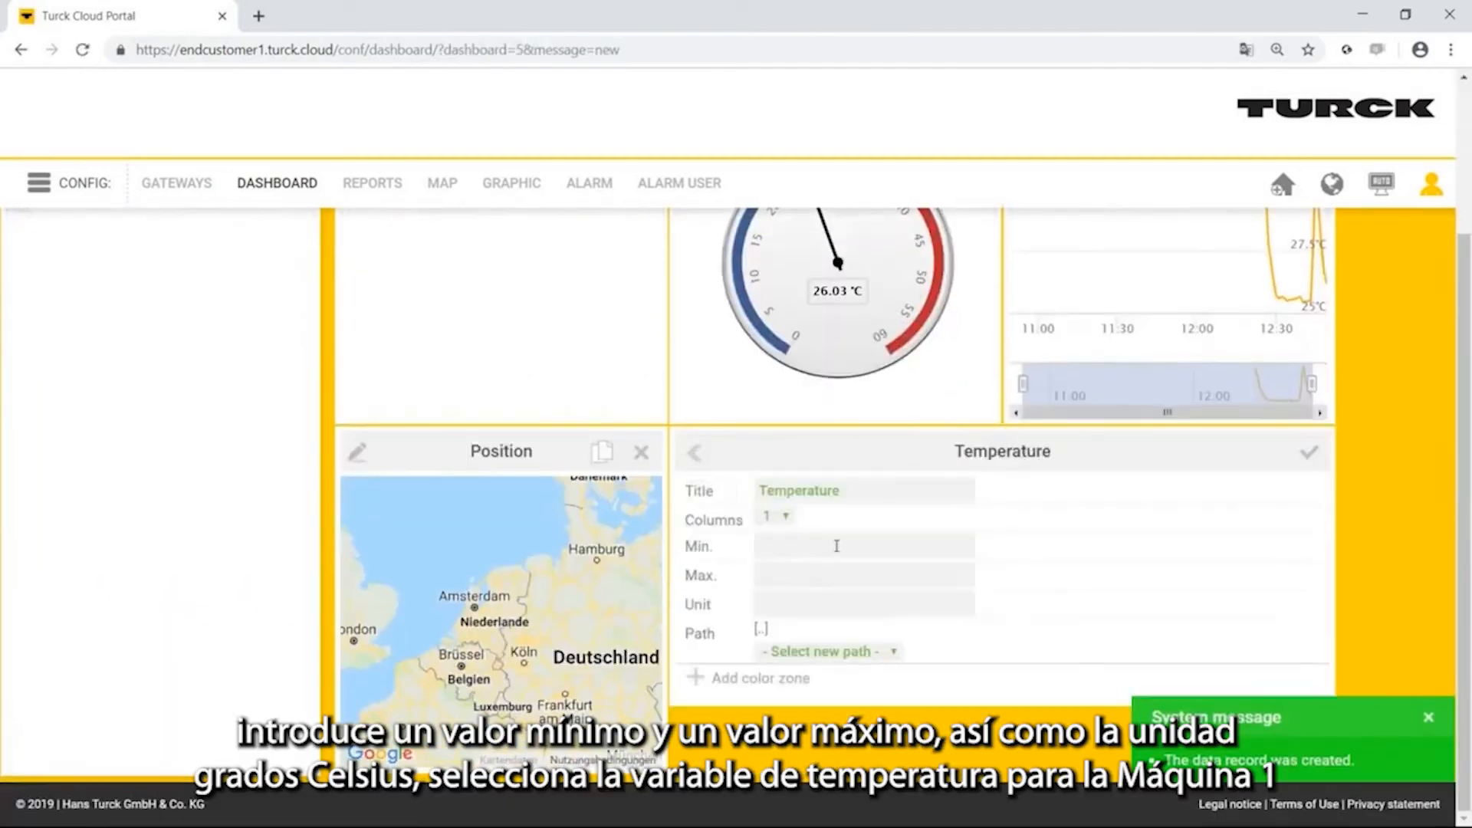
{"action": "left_click", "coordinate": [836, 546]}
{"action": "type", "text": "0"}
{"action": "key", "text": "Tab"}
{"action": "type", "text": "60"}
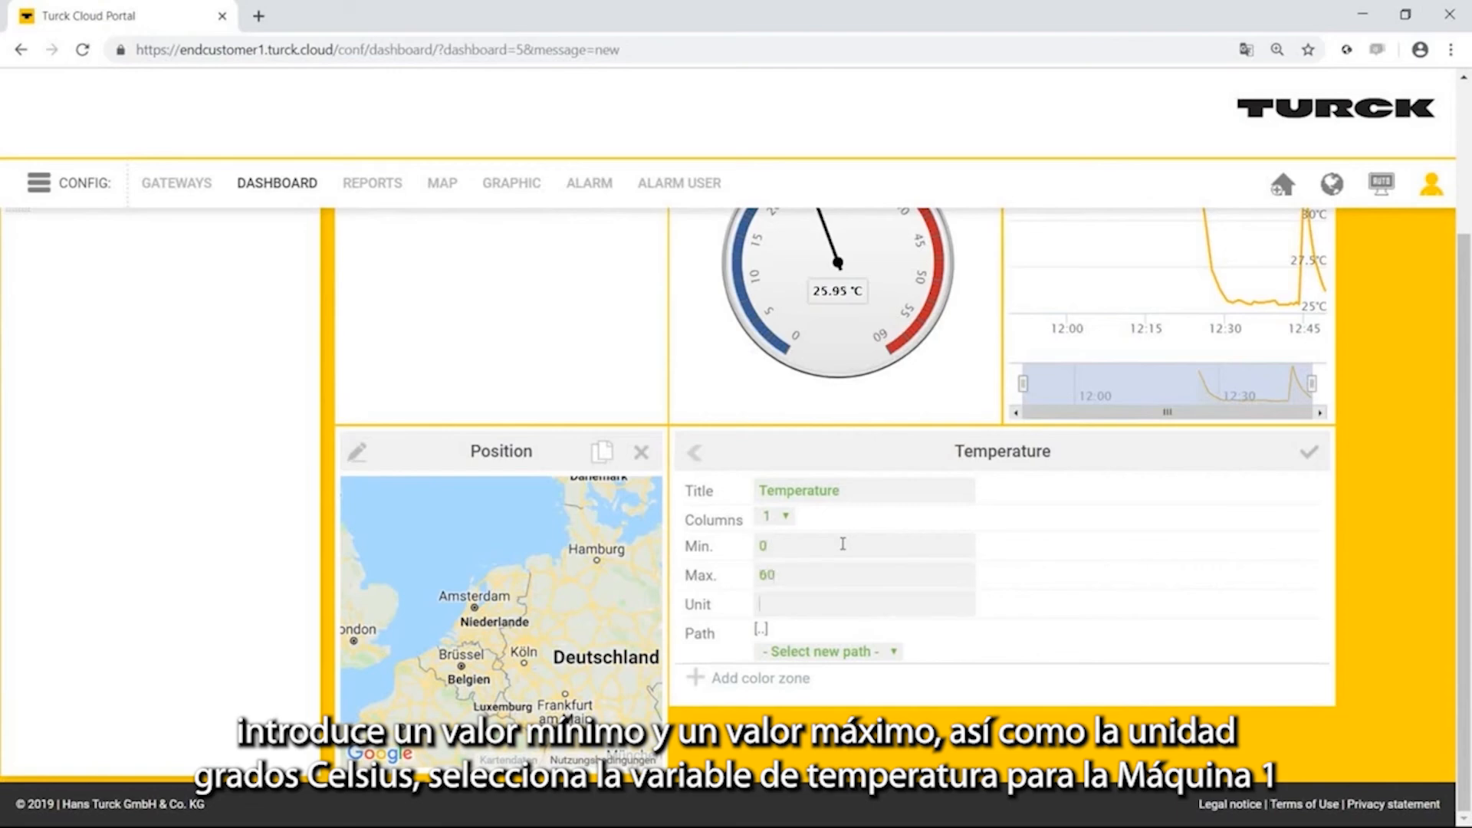
{"action": "type", "text": "°C"}
Link the tank item to the path Machine_01/variables/Appl.Appl.rTemperature.
{"action": "left_click", "coordinate": [828, 651]}
{"action": "left_click", "coordinate": [820, 686]}
{"action": "left_click", "coordinate": [834, 651]}
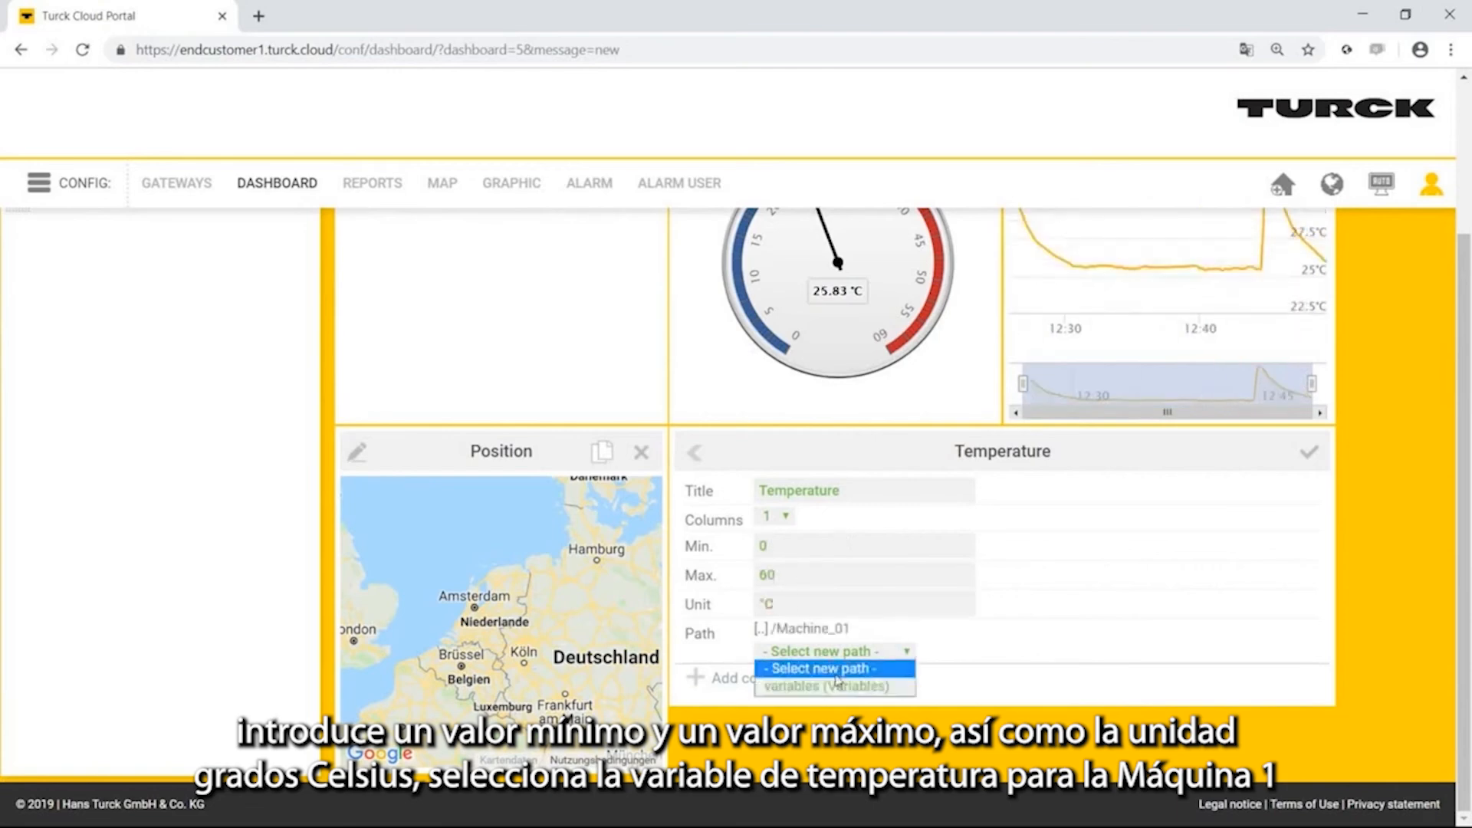
{"action": "left_click", "coordinate": [827, 686]}
{"action": "left_click", "coordinate": [832, 651]}
{"action": "left_click", "coordinate": [797, 431]}
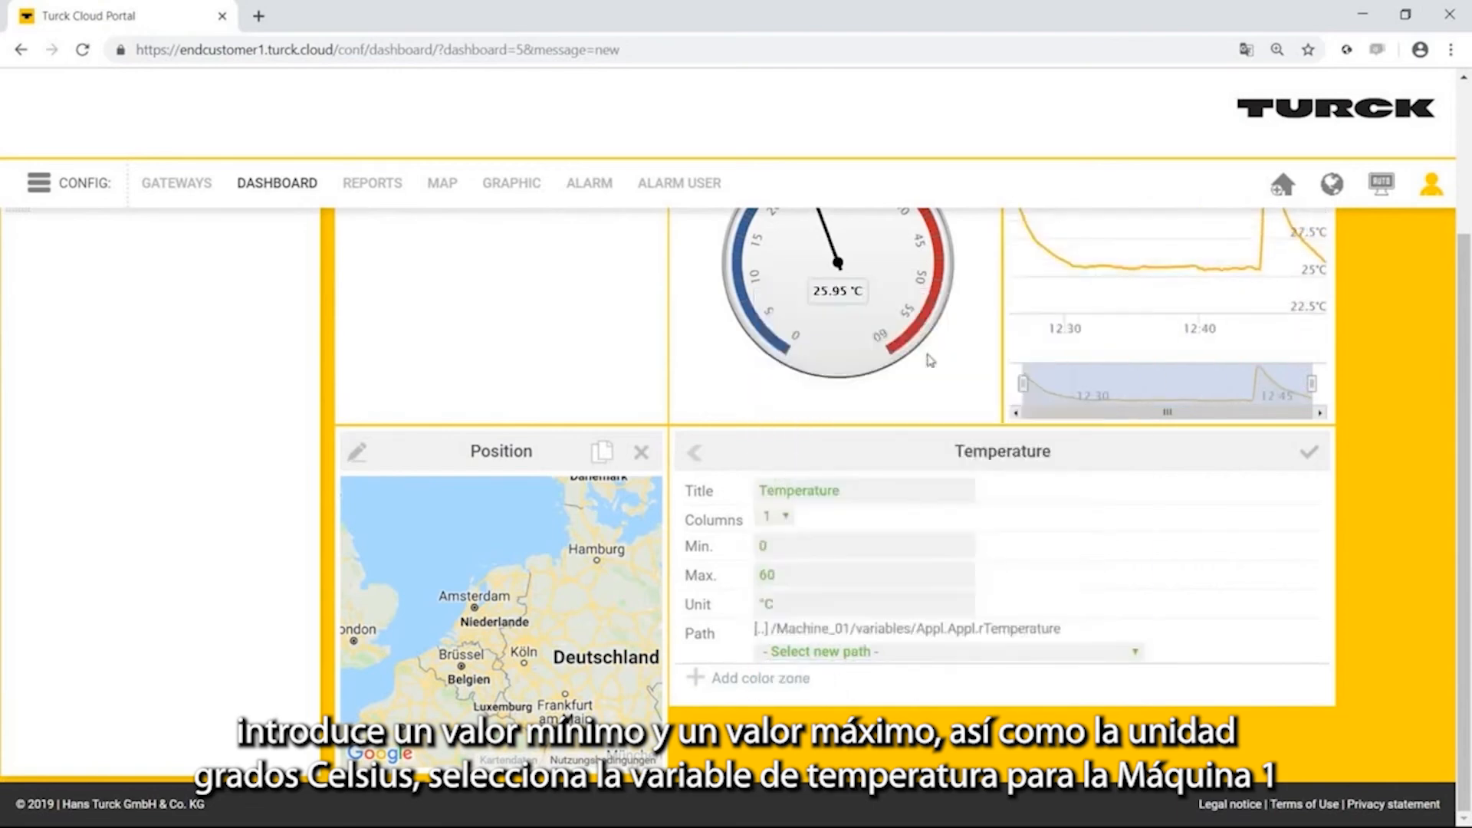
Add a blue color zone from 0 to 20 to the tank item.
{"action": "left_click", "coordinate": [783, 684]}
{"action": "left_click", "coordinate": [753, 690]}
{"action": "type", "text": "0"}
{"action": "key", "text": "Tab"}
{"action": "type", "text": "20"}
{"action": "left_click", "coordinate": [874, 692]}
{"action": "left_click", "coordinate": [940, 484]}
{"action": "left_click", "coordinate": [1157, 651]}
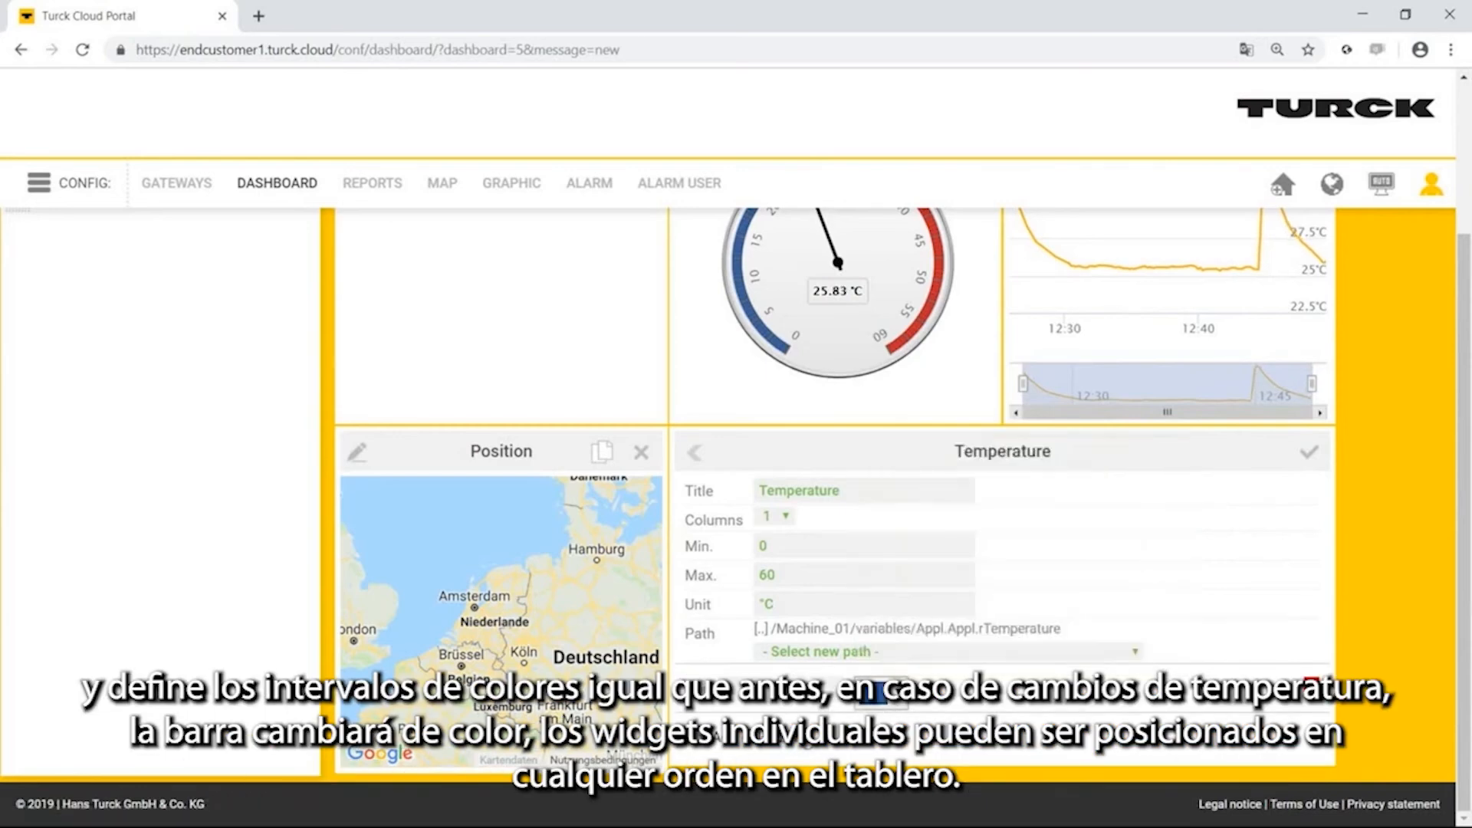
Add a green color zone to the tank item, following the blue one.
{"action": "left_click", "coordinate": [805, 738]}
{"action": "left_click", "coordinate": [874, 740]}
{"action": "left_click", "coordinate": [918, 532]}
{"action": "left_click", "coordinate": [1158, 698]}
Add an orange color zone ending at 30 and a red zone above it to the tank item, and save.
{"action": "scroll", "coordinate": [1135, 702], "scroll_direction": "down", "scroll_amount": 1}
{"action": "left_click", "coordinate": [798, 744]}
{"action": "type", "text": "30"}
{"action": "left_click", "coordinate": [874, 748]}
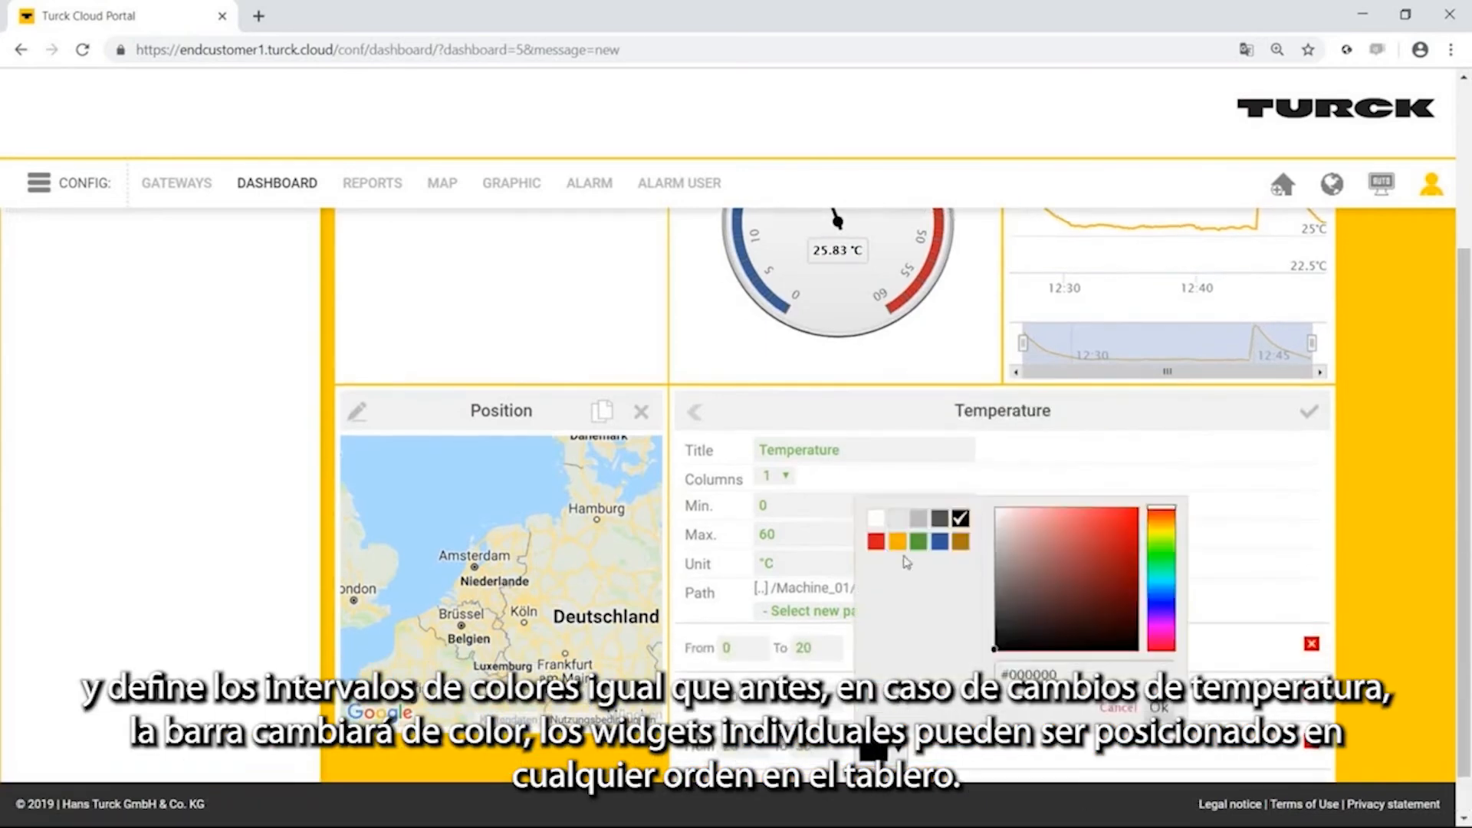
{"action": "left_click", "coordinate": [897, 541]}
{"action": "left_click", "coordinate": [874, 748]}
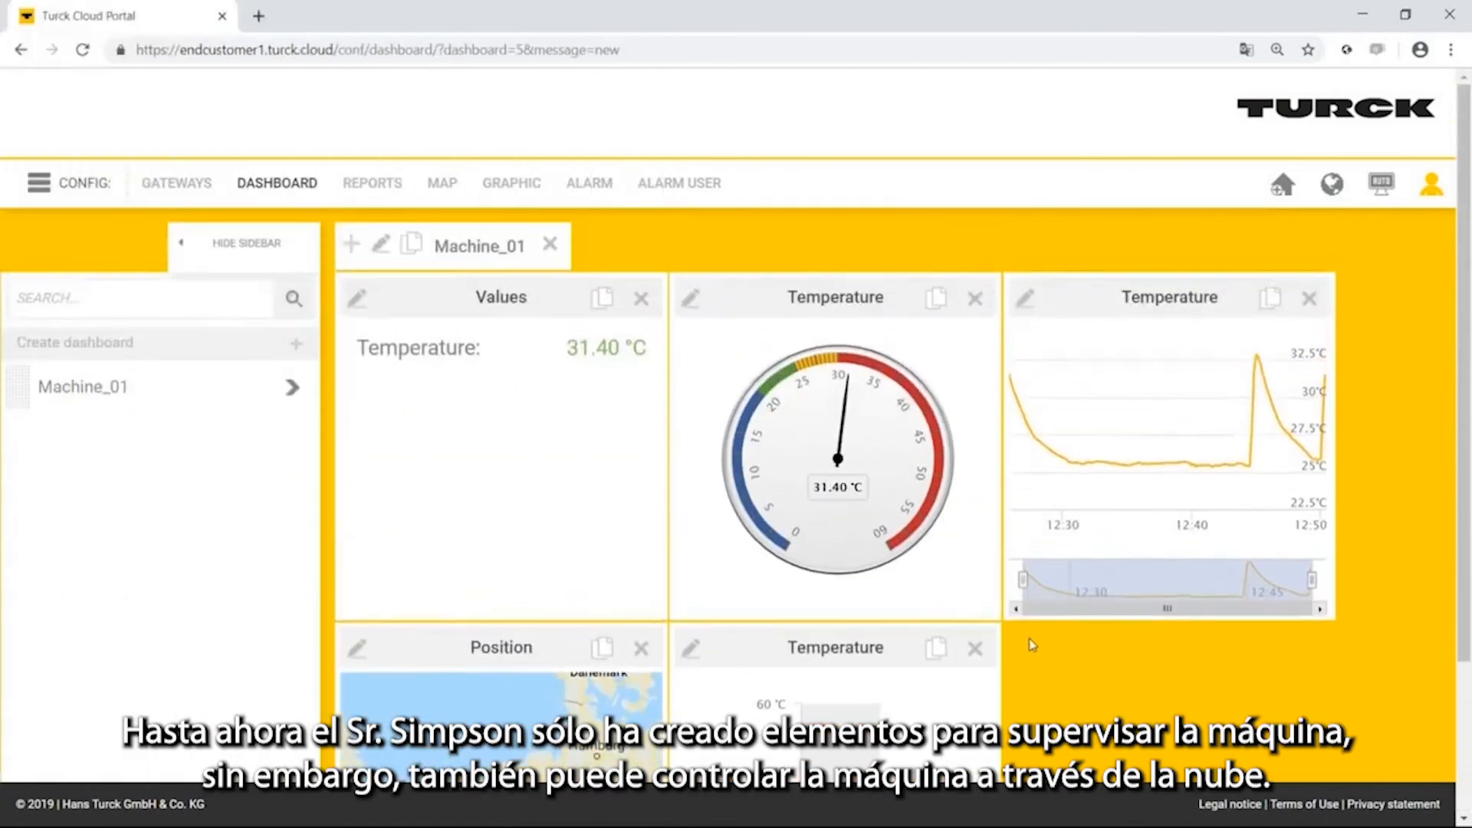
Rearrange the dashboard so the Position map comes first and the Values table directly follows the temperature gauge.
{"action": "key", "text": "ctrl+minus"}
{"action": "key", "text": "ctrl+minus"}
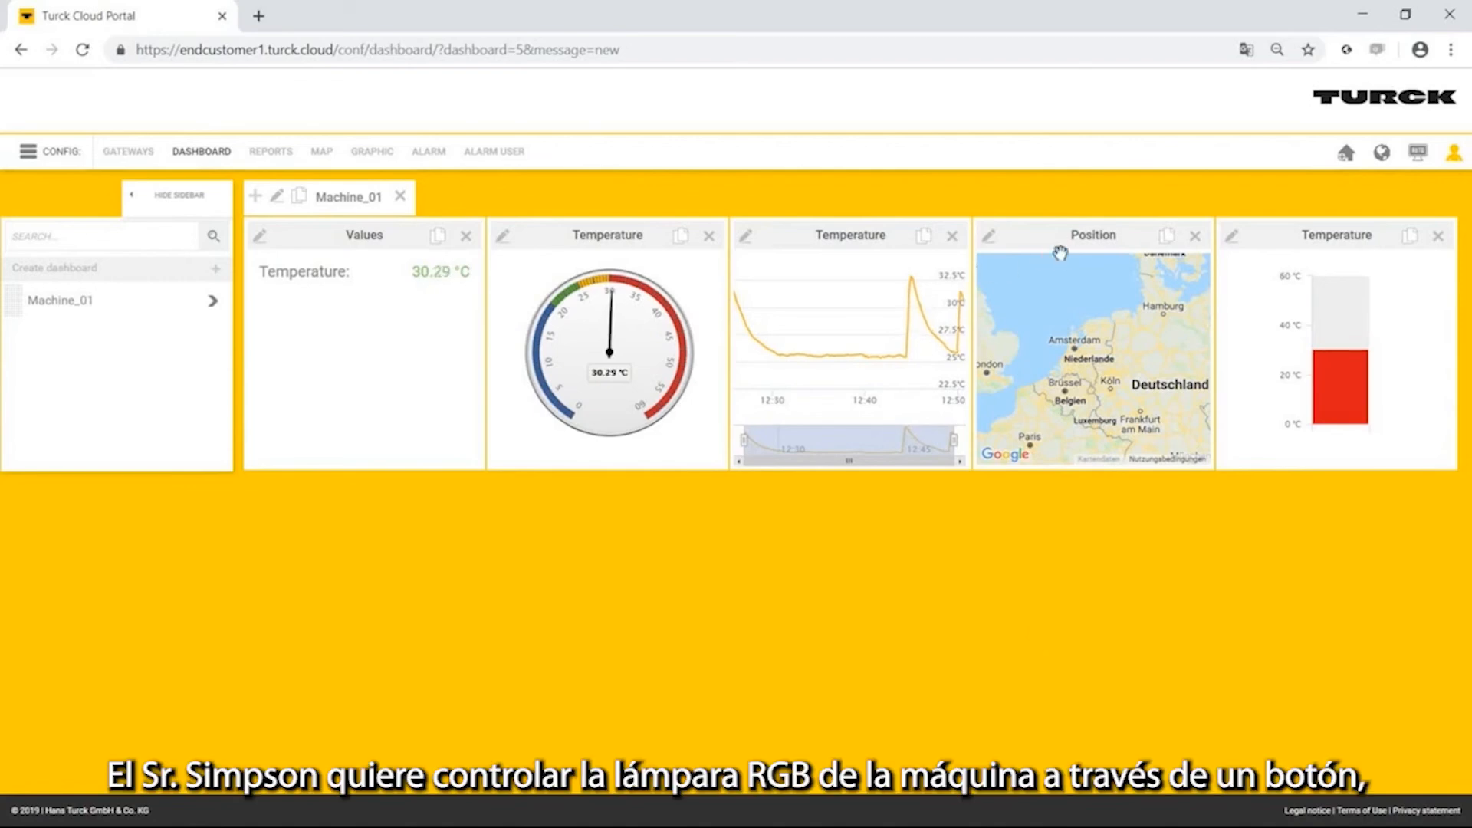
{"action": "left_click_drag", "start_coordinate": [1060, 252], "coordinate": [319, 253]}
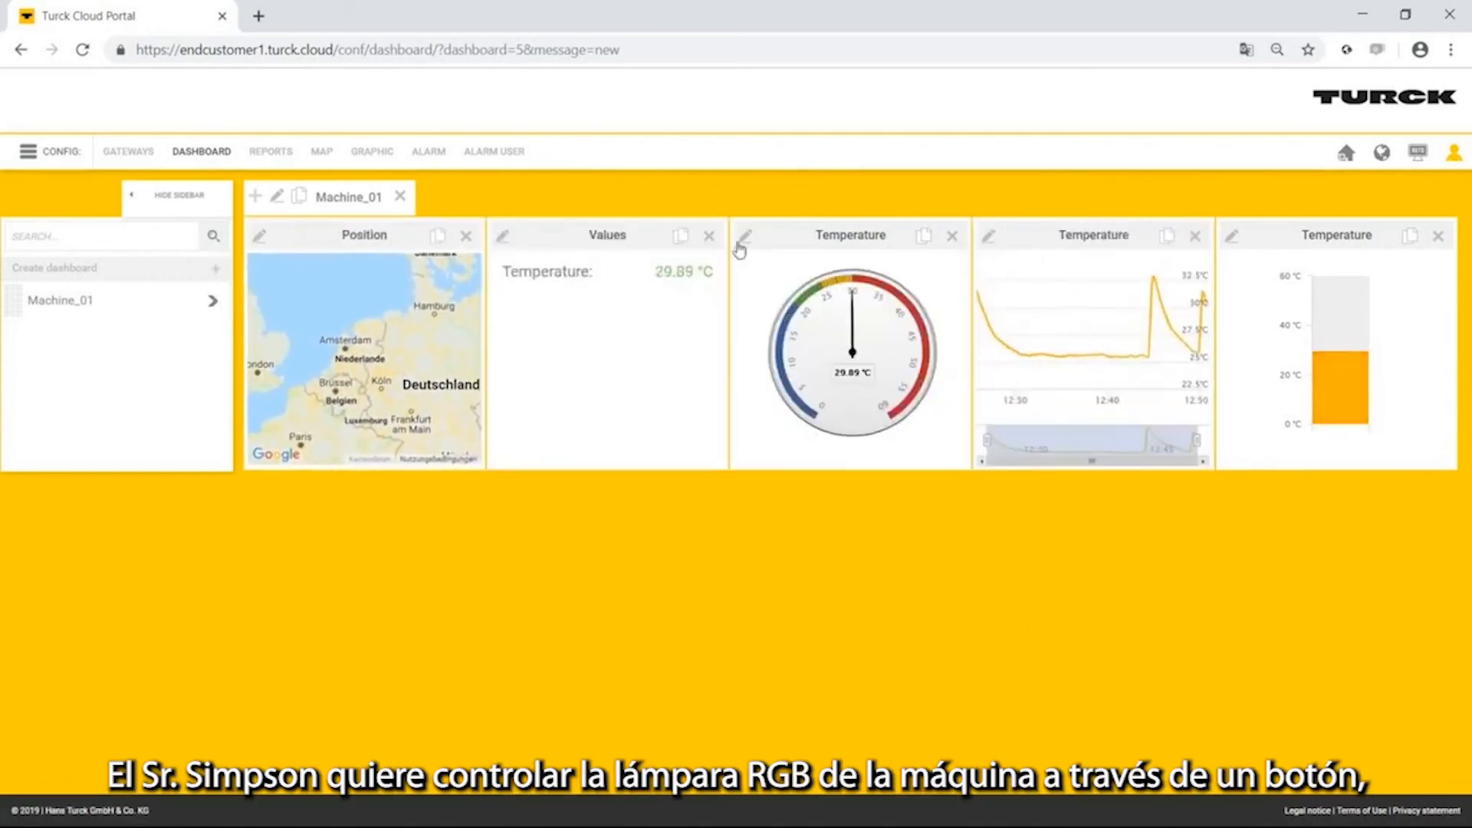
{"action": "left_click_drag", "start_coordinate": [619, 236], "coordinate": [847, 253]}
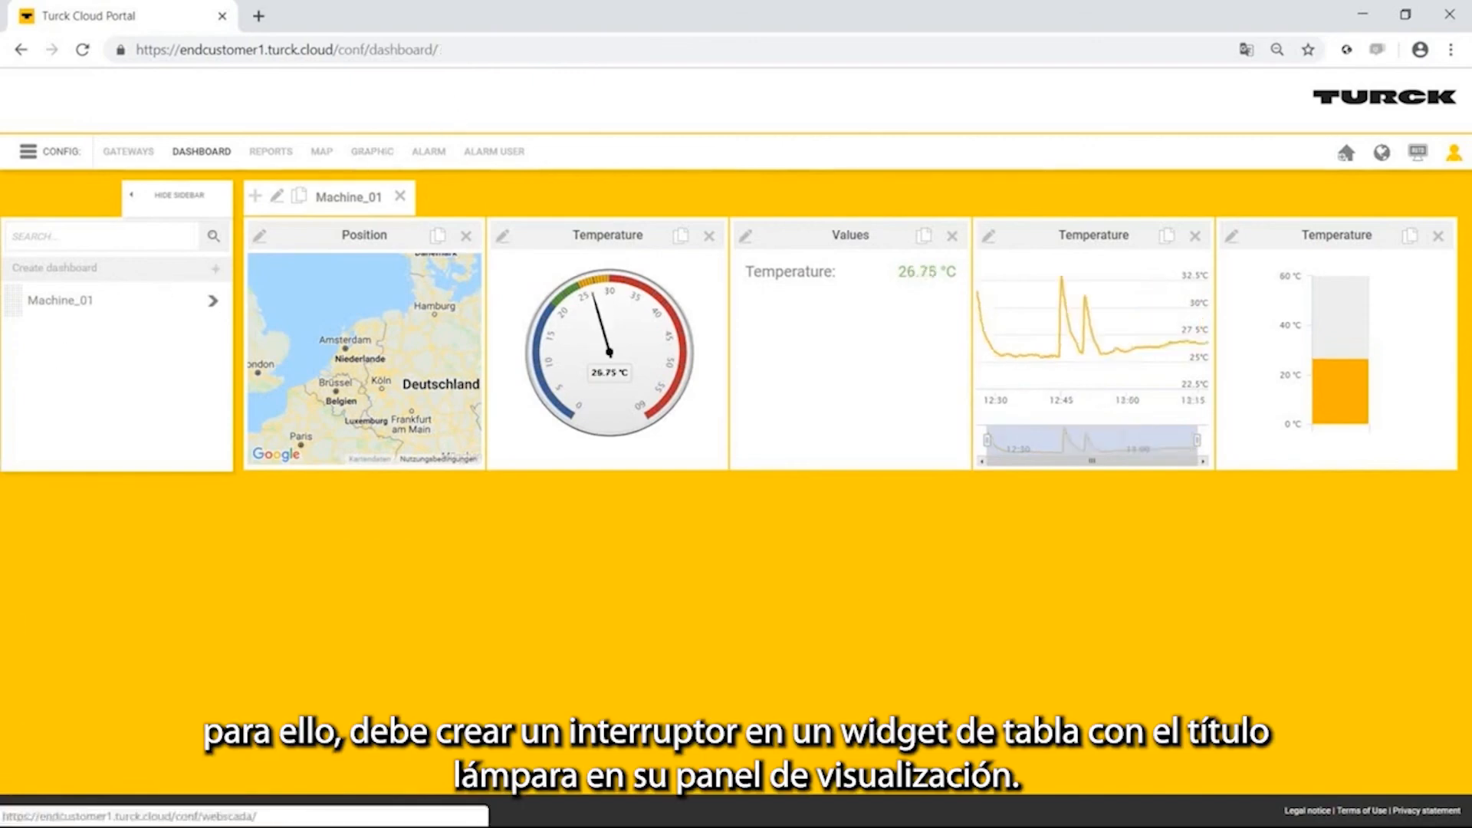
Add a Table (values and buttons) item named Lamp to the Machine_01 dashboard and save it.
{"action": "left_click", "coordinate": [253, 199]}
{"action": "left_click", "coordinate": [361, 291]}
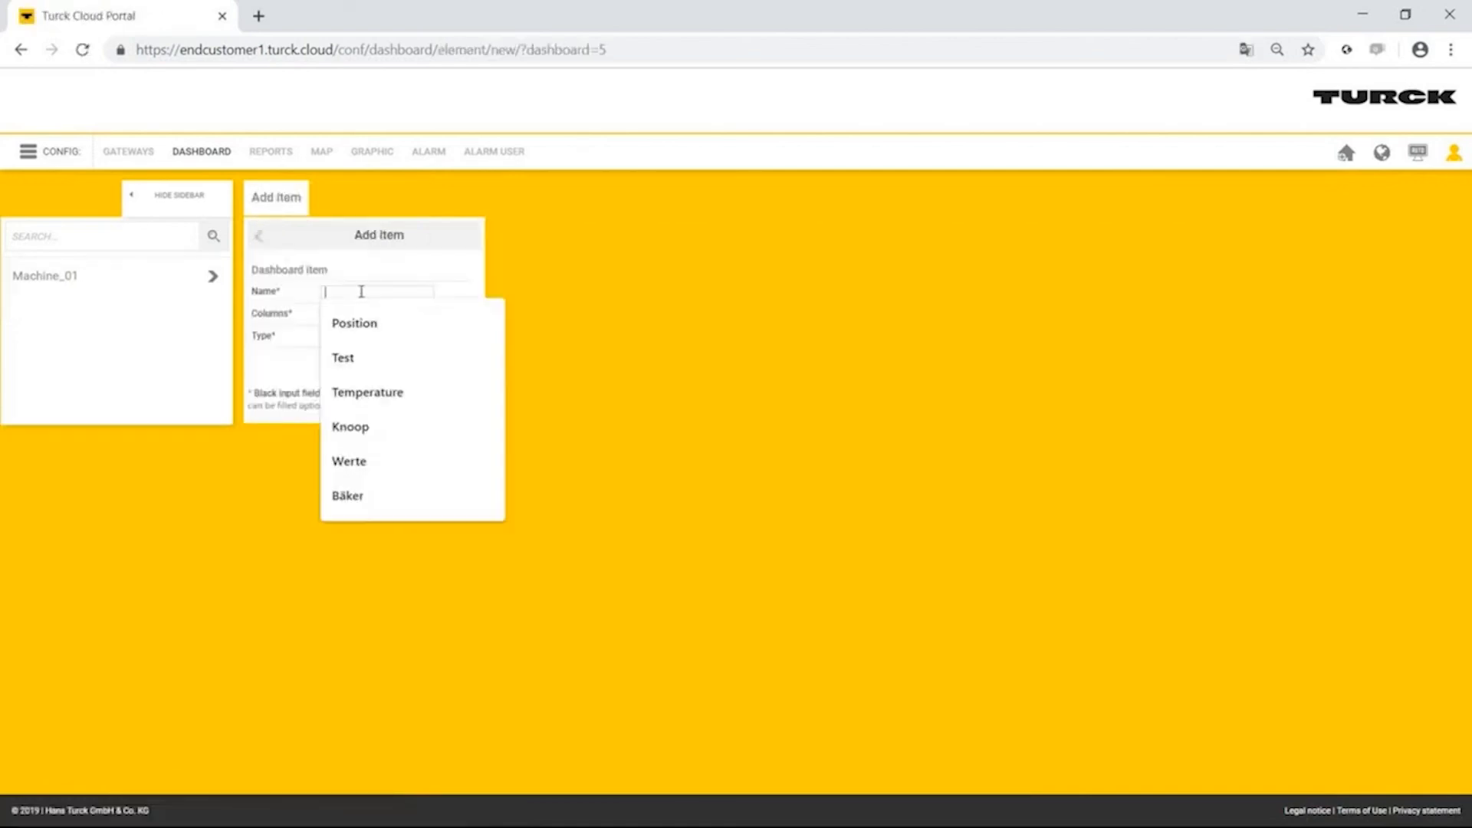
{"action": "type", "text": "Lamp"}
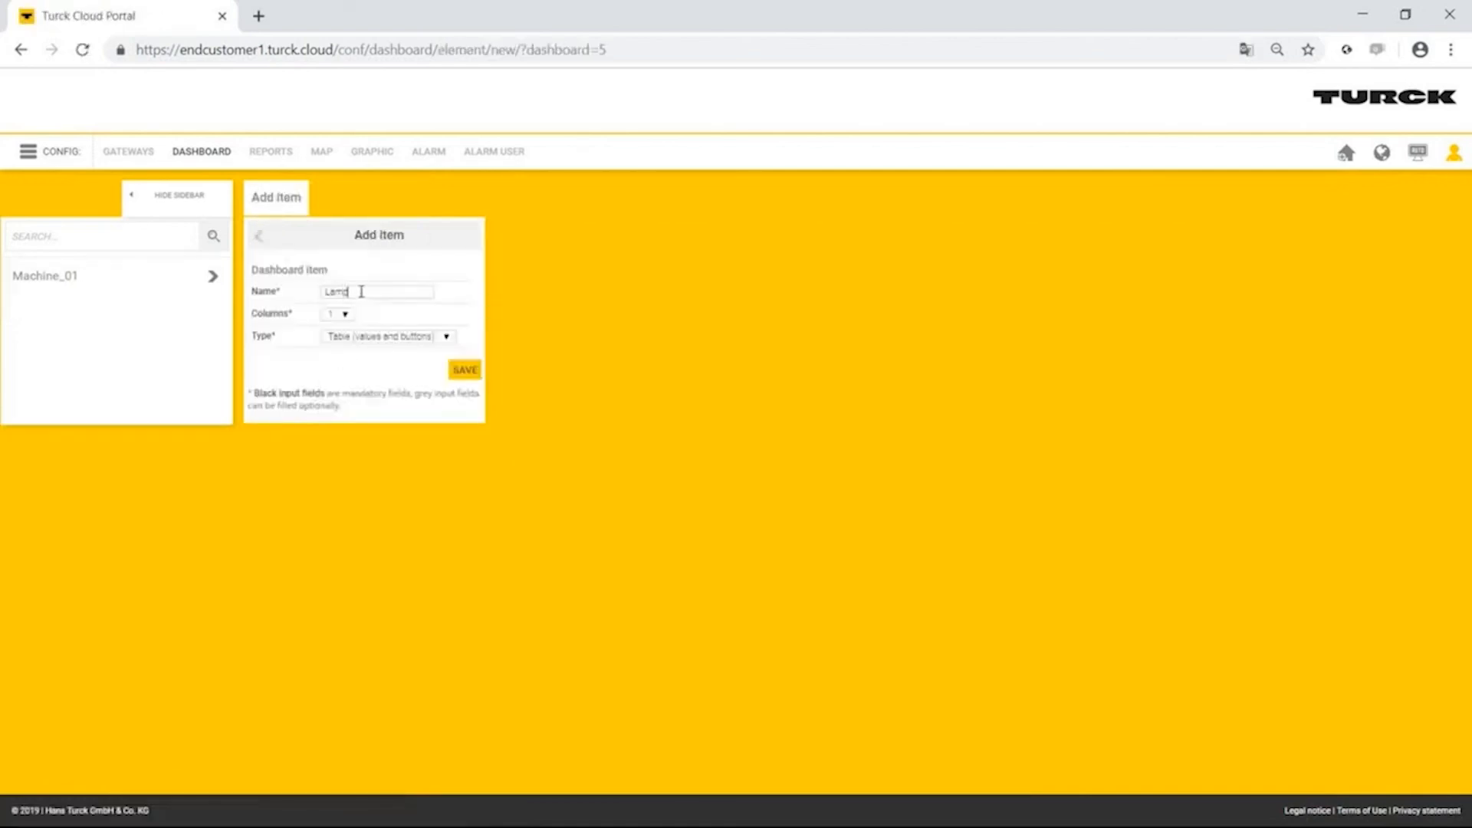
{"action": "left_click", "coordinate": [477, 371]}
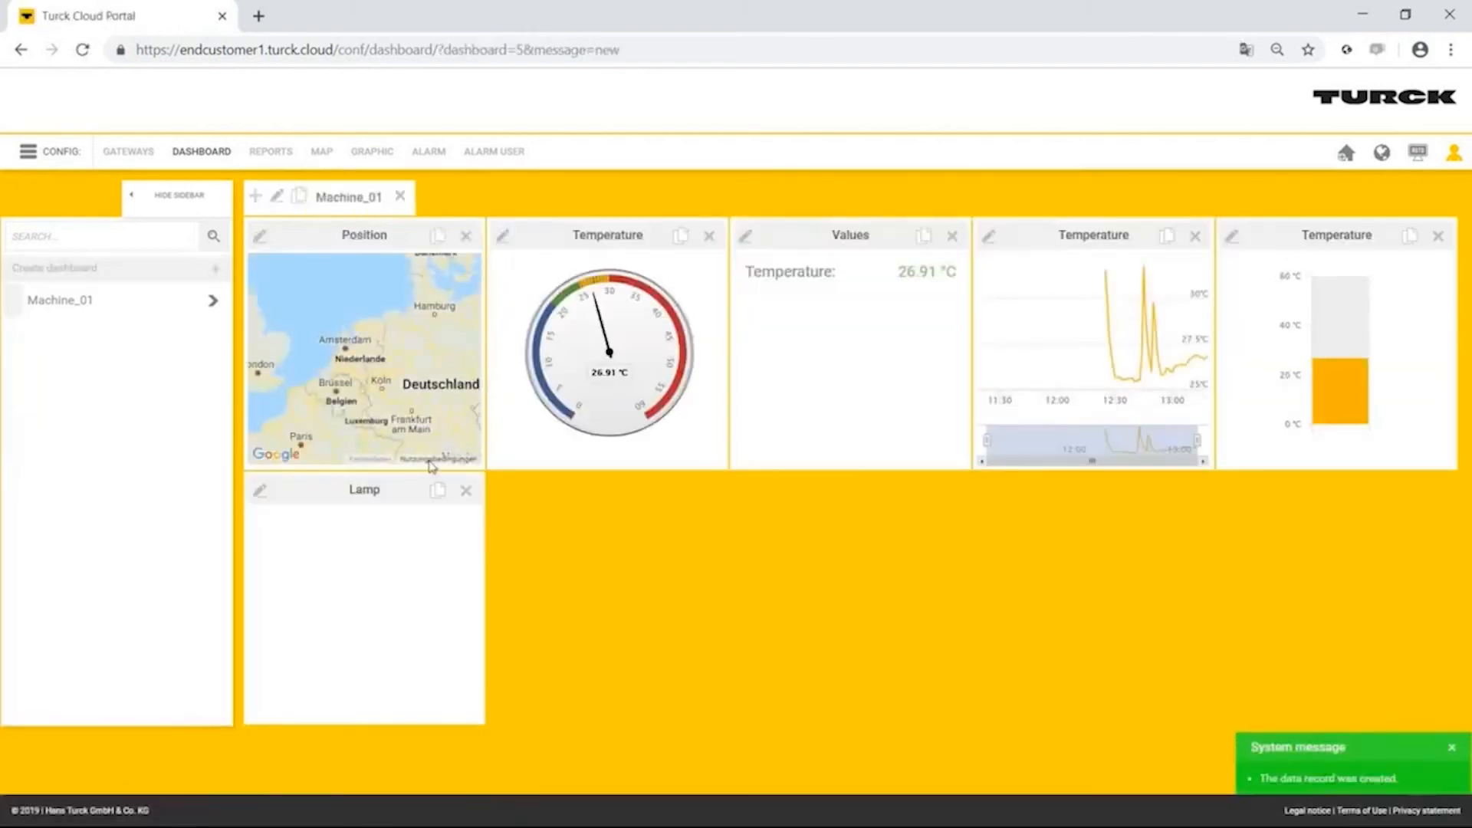
Add a True-False button named Rot to the Lamp table, linked to Machine_01/variables/Appl.IO.ix_K50_CH0, with Action enabled.
{"action": "left_click", "coordinate": [262, 494]}
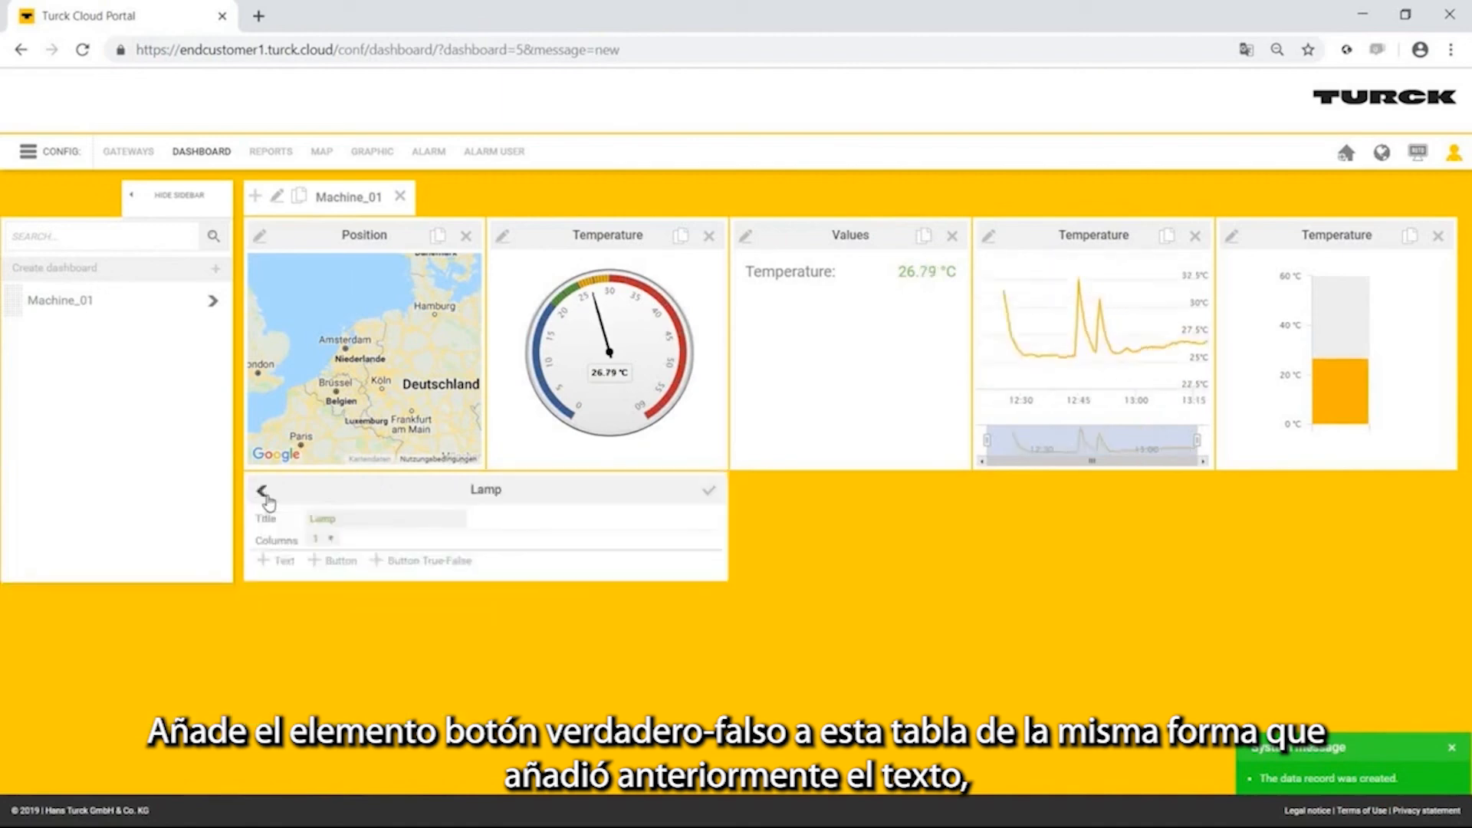
{"action": "left_click", "coordinate": [395, 561]}
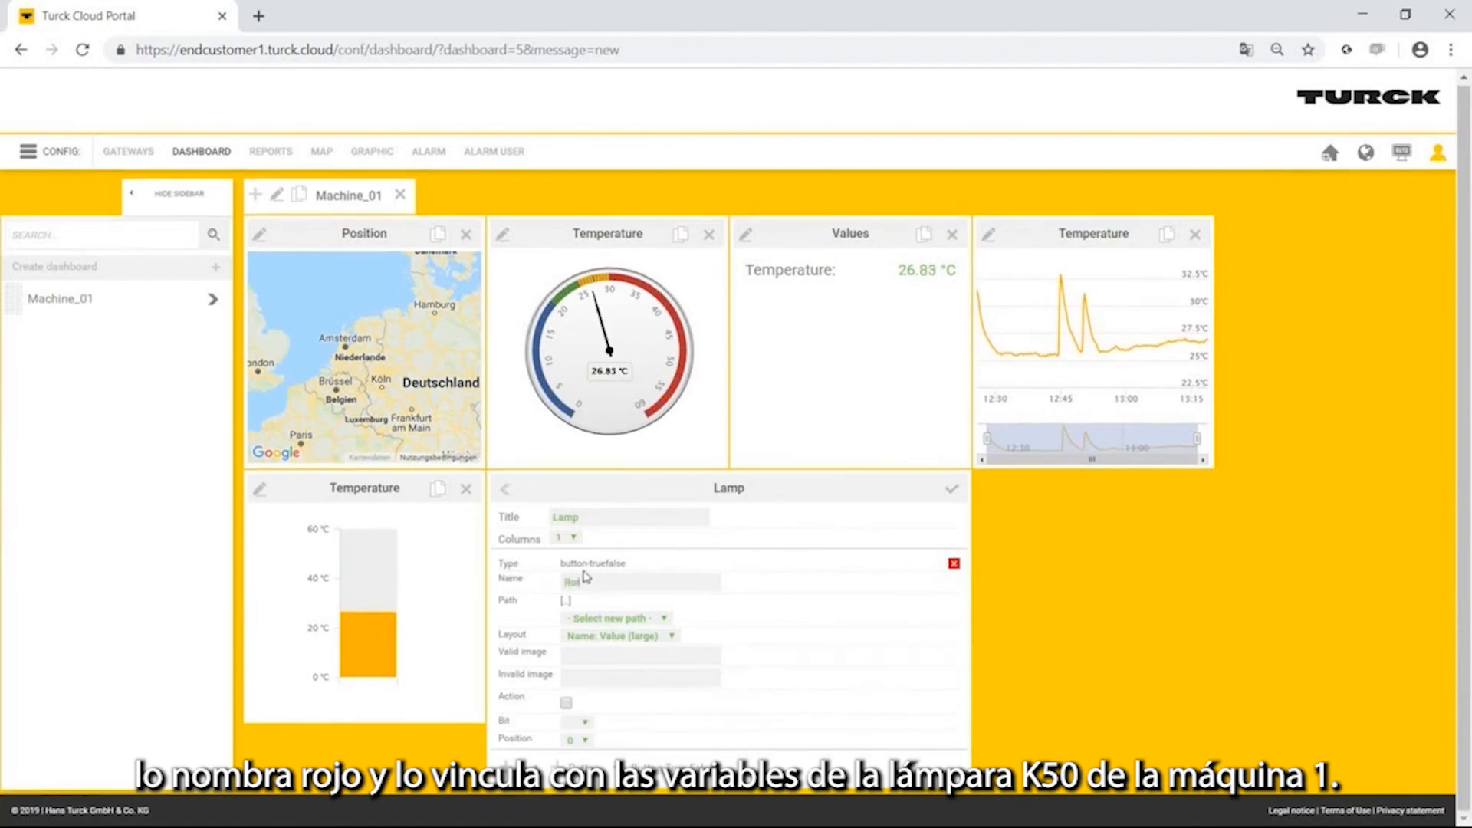
{"action": "left_click", "coordinate": [635, 625]}
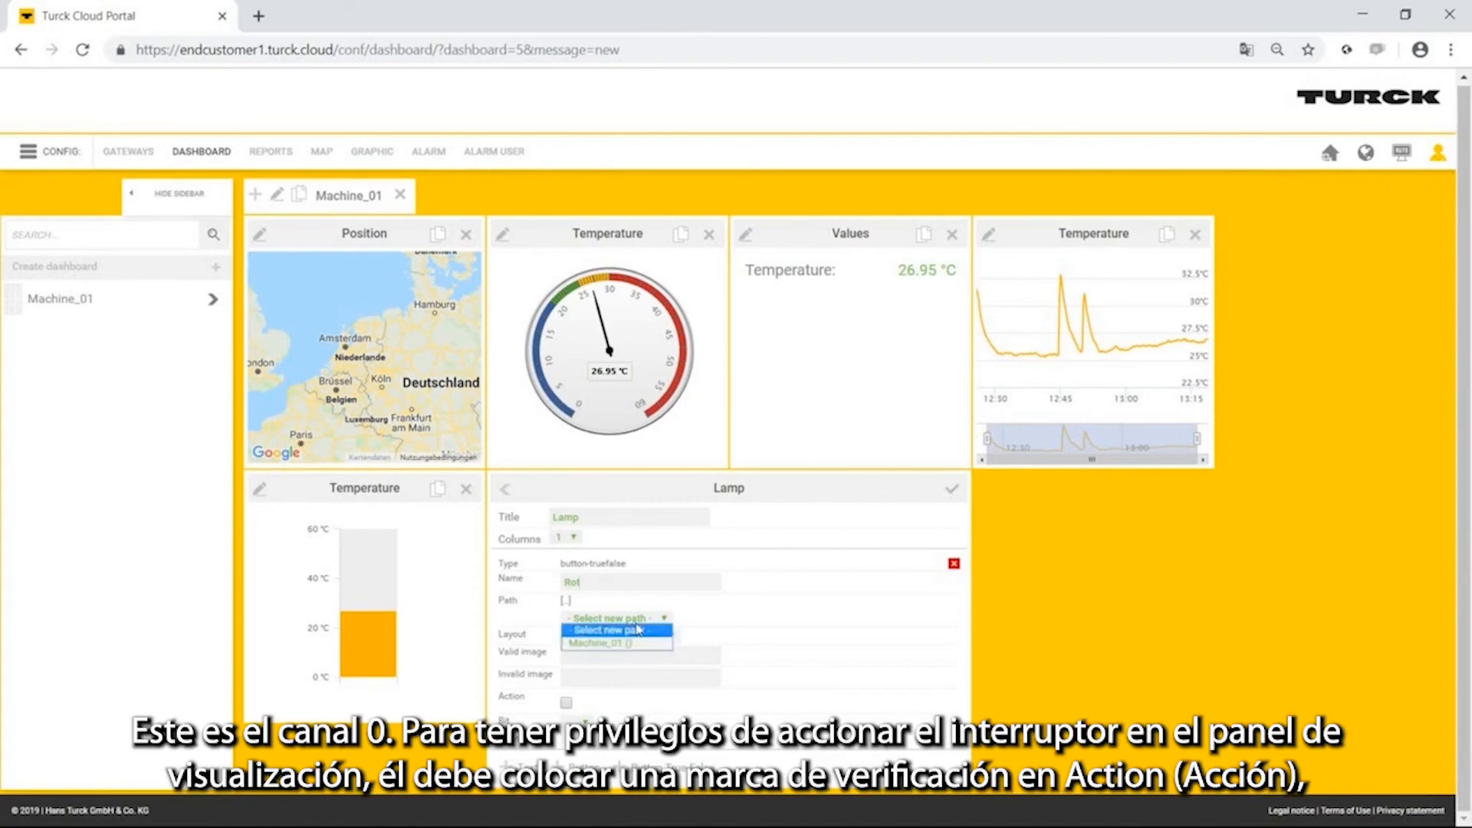
{"action": "left_click", "coordinate": [636, 643]}
{"action": "left_click", "coordinate": [640, 618]}
{"action": "left_click", "coordinate": [646, 643]}
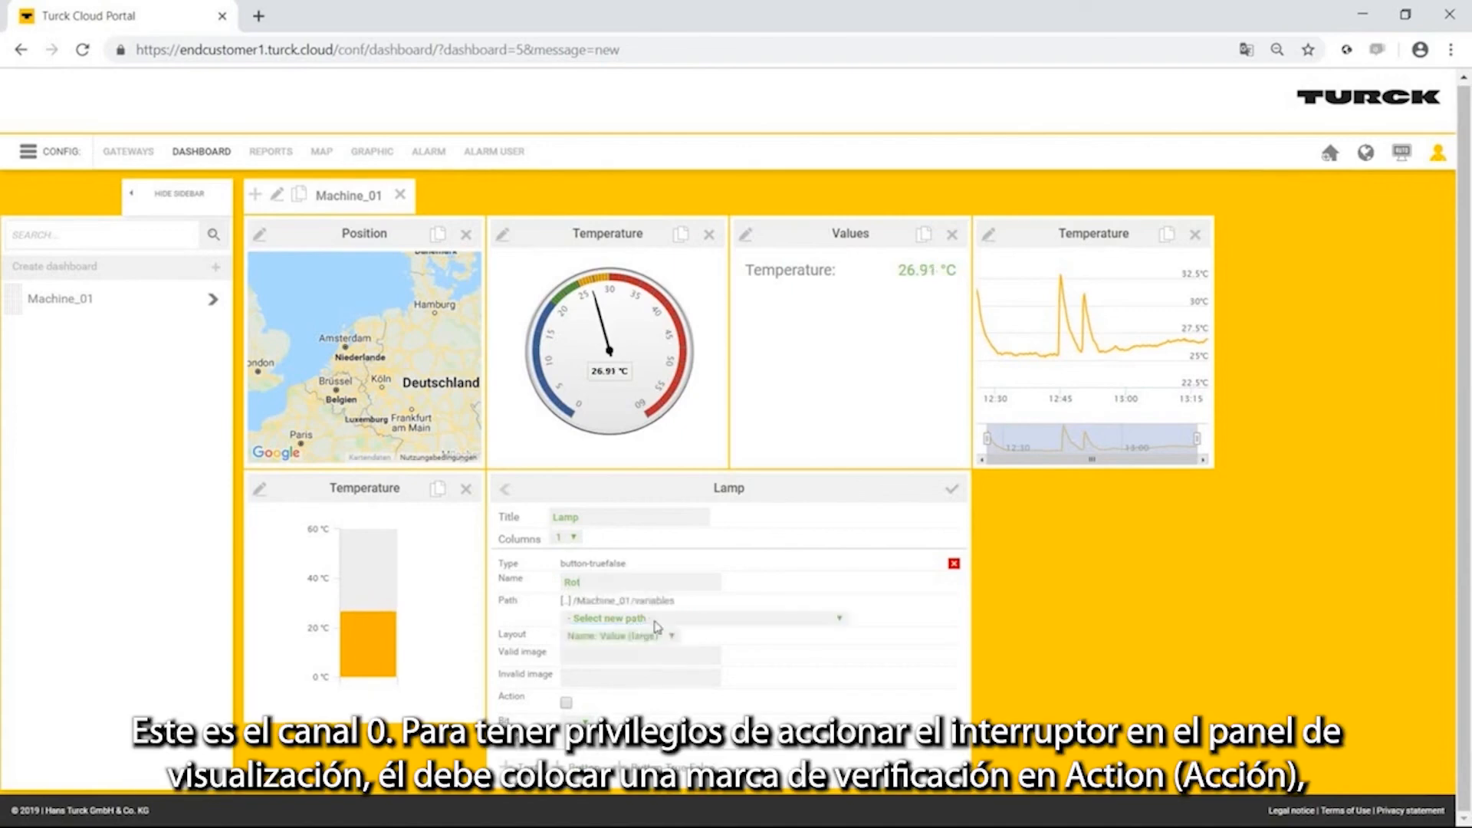
{"action": "left_click", "coordinate": [648, 618]}
{"action": "scroll", "coordinate": [721, 552], "scroll_direction": "down", "scroll_amount": 5}
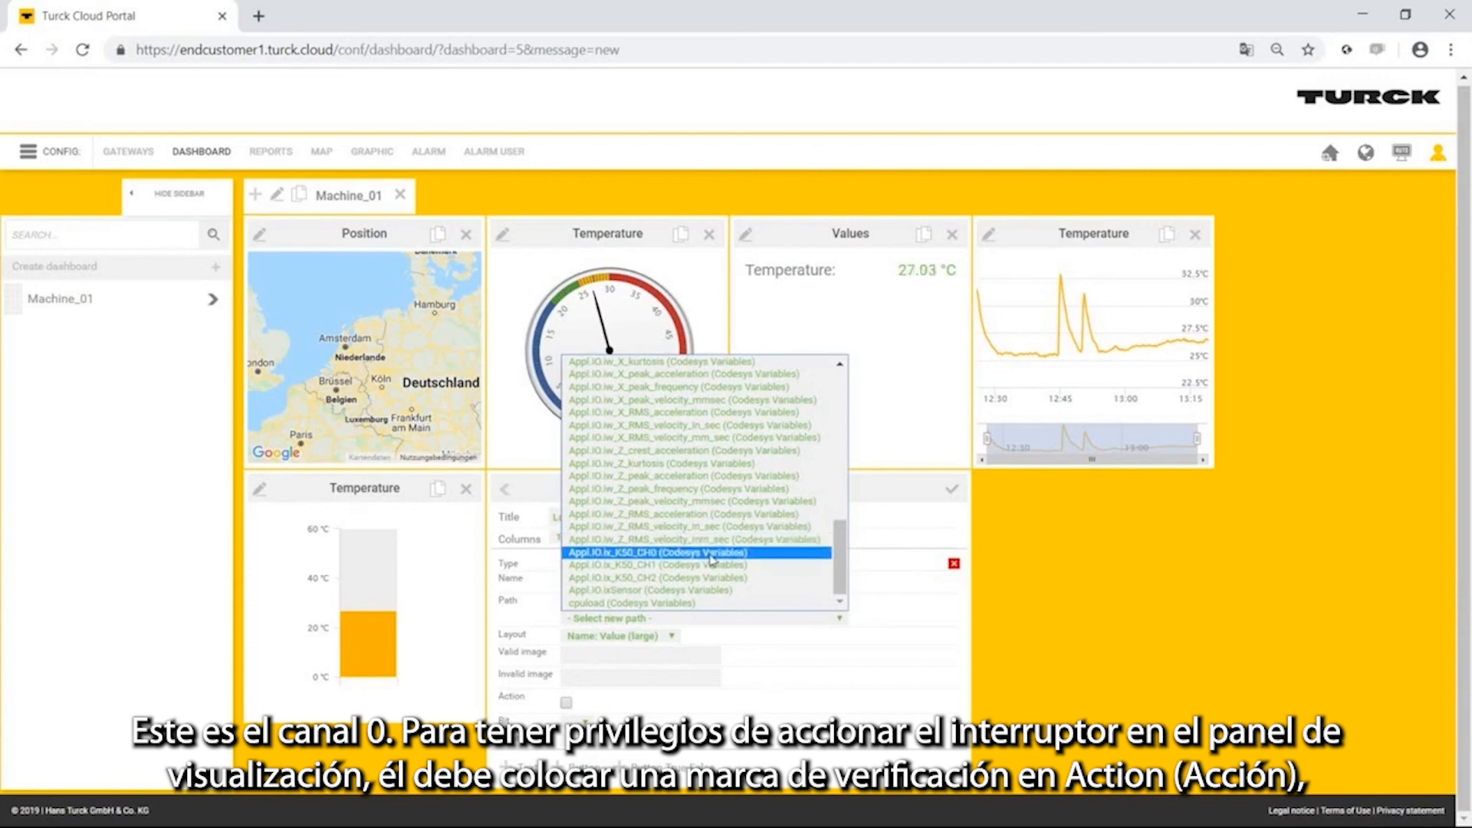
{"action": "left_click", "coordinate": [711, 554]}
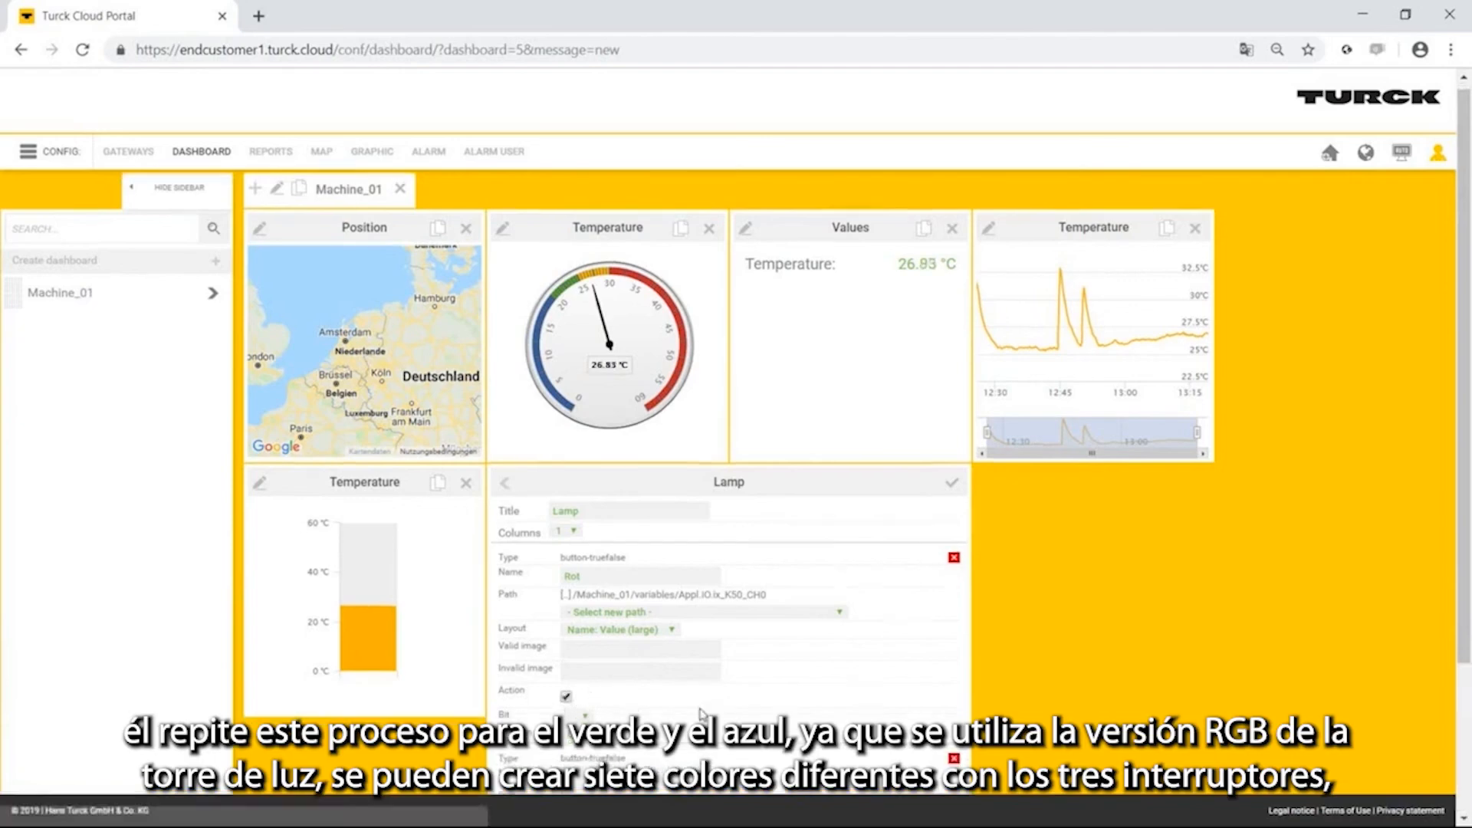
Configure a second True-False button named Green in the Lamp table, linked to Appl.IO.ix_K50_CH1 with Action enabled.
{"action": "scroll", "coordinate": [583, 651], "scroll_direction": "down", "scroll_amount": 3}
{"action": "left_click", "coordinate": [674, 619]}
{"action": "left_click", "coordinate": [771, 569]}
{"action": "left_click", "coordinate": [566, 702]}
Add a third True-False button named Blue, linked to Appl.IO.ix_K50_CH2 with Action enabled, and save the Lamp table.
{"action": "left_click", "coordinate": [664, 767]}
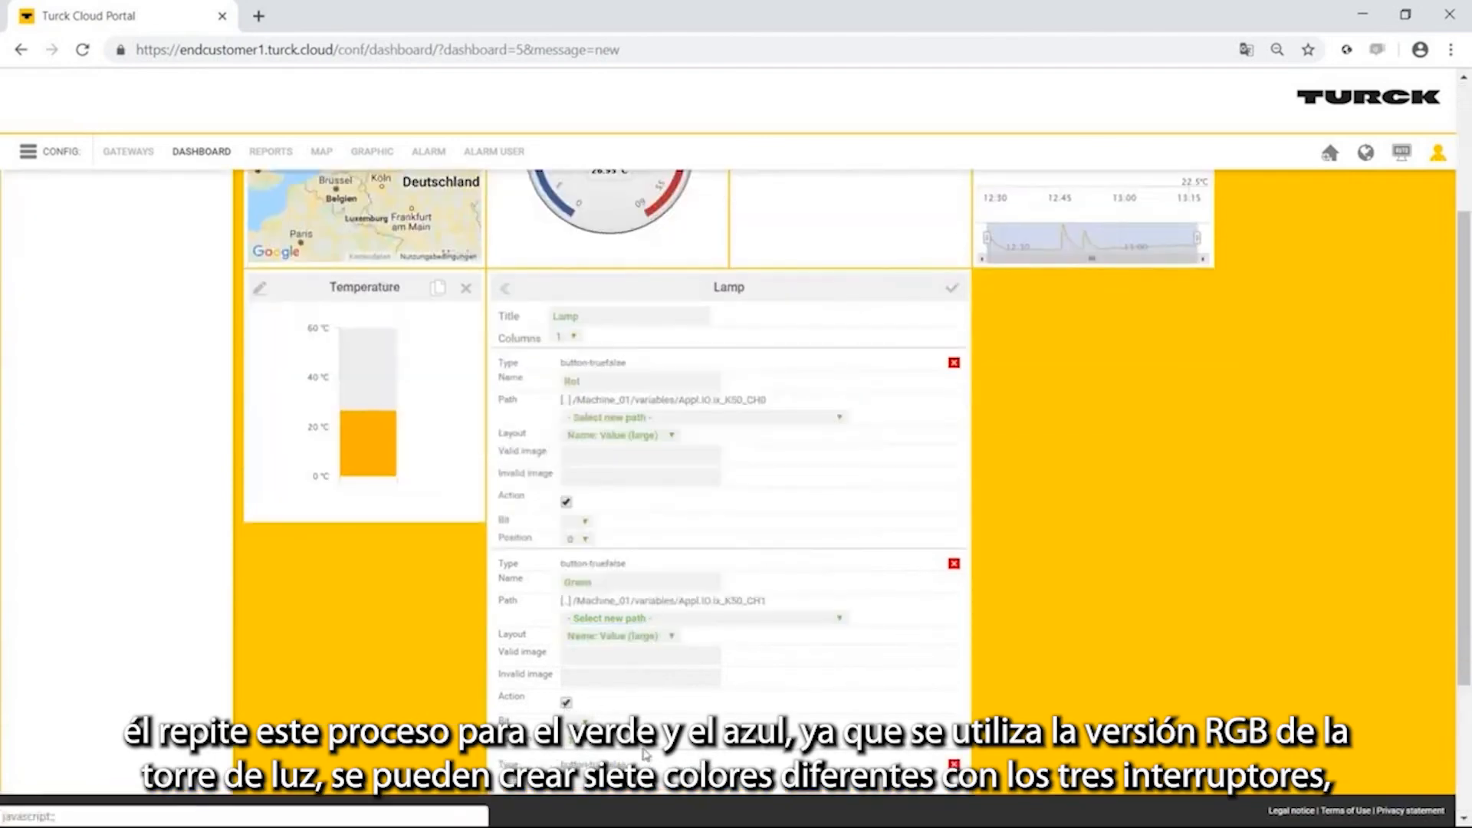
{"action": "scroll", "coordinate": [663, 759], "scroll_direction": "down", "scroll_amount": 3}
{"action": "left_click", "coordinate": [639, 584]}
{"action": "type", "text": "Blau"}
{"action": "left_click", "coordinate": [652, 618]}
{"action": "left_click", "coordinate": [656, 645]}
{"action": "left_click", "coordinate": [735, 574]}
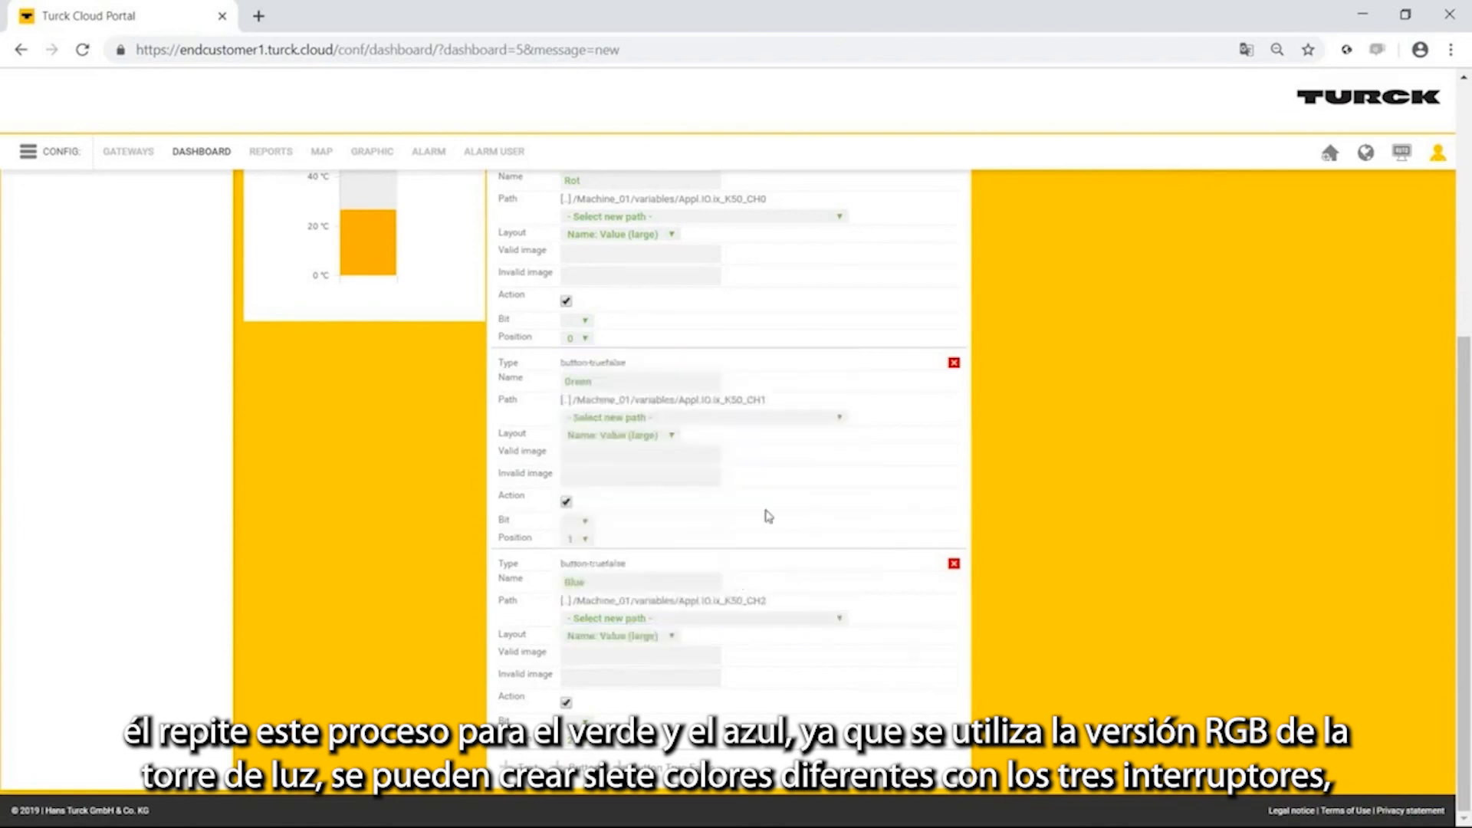
{"action": "scroll", "coordinate": [843, 499], "scroll_direction": "up", "scroll_amount": 5}
{"action": "left_click", "coordinate": [954, 484]}
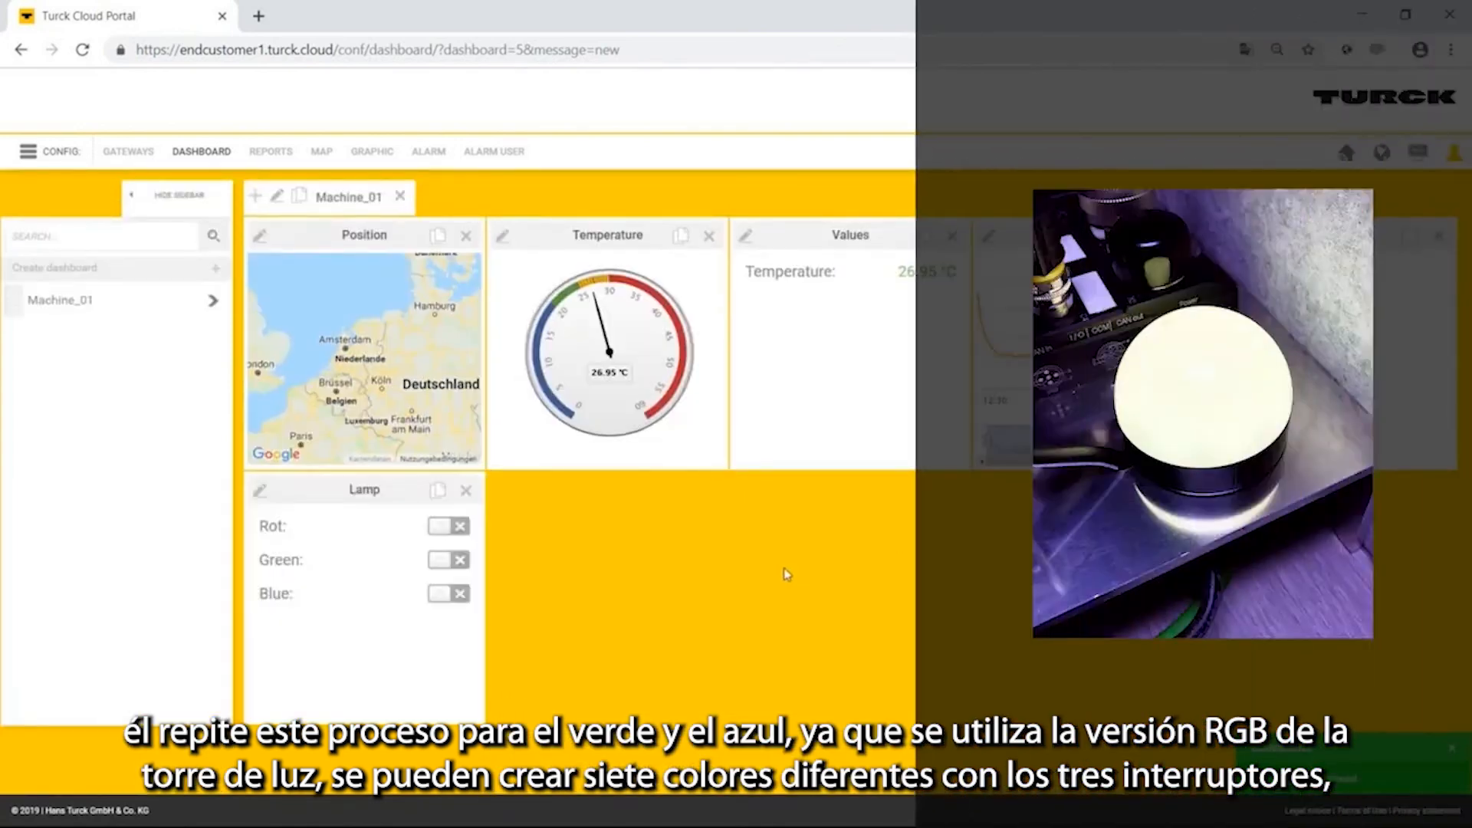
Test the Lamp switches: turn Rot on and off, turn Green, Rot and Blue on, and turn Green off.
{"action": "left_click", "coordinate": [461, 530]}
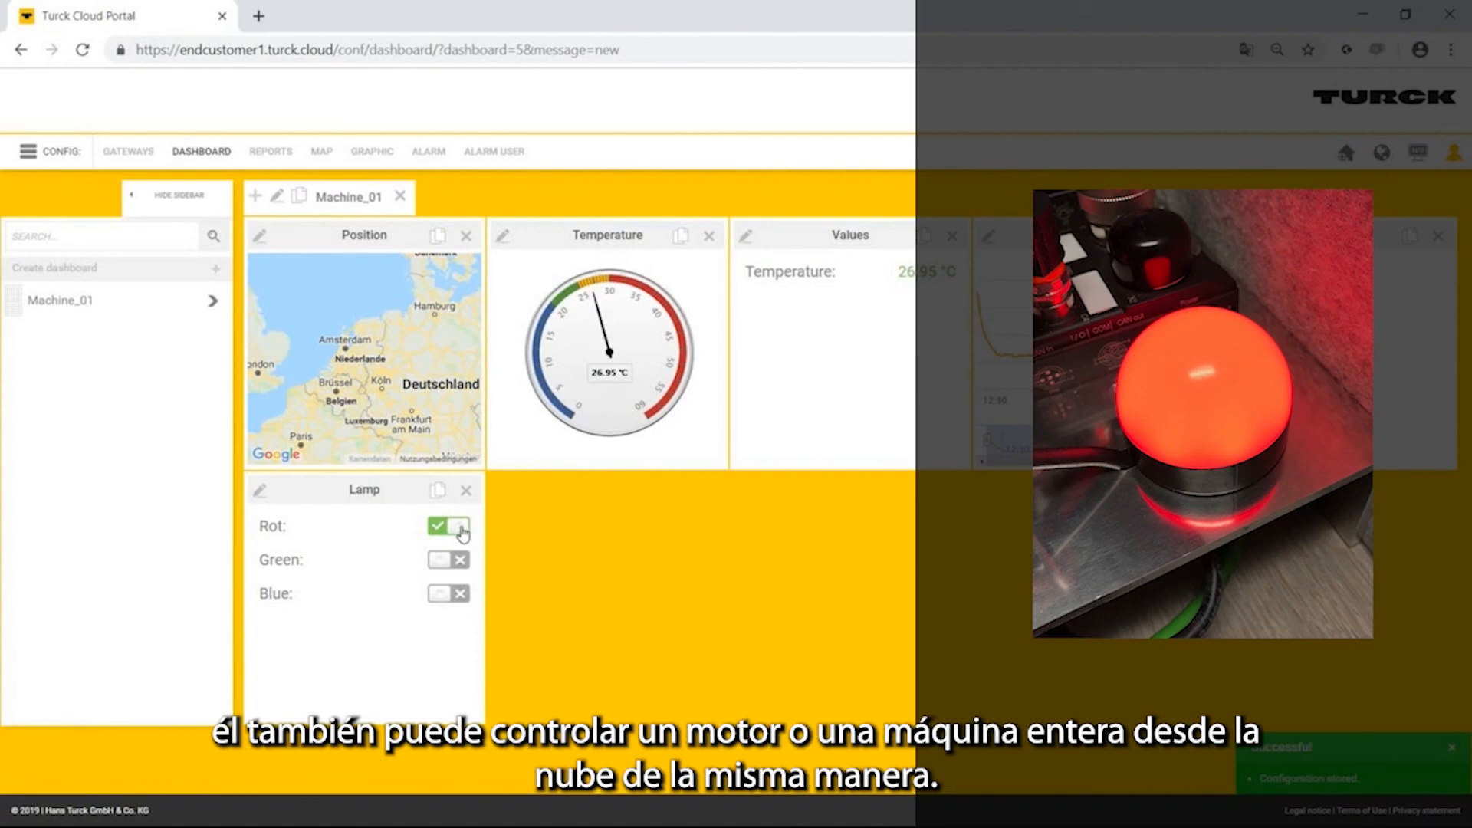
{"action": "left_click", "coordinate": [460, 531]}
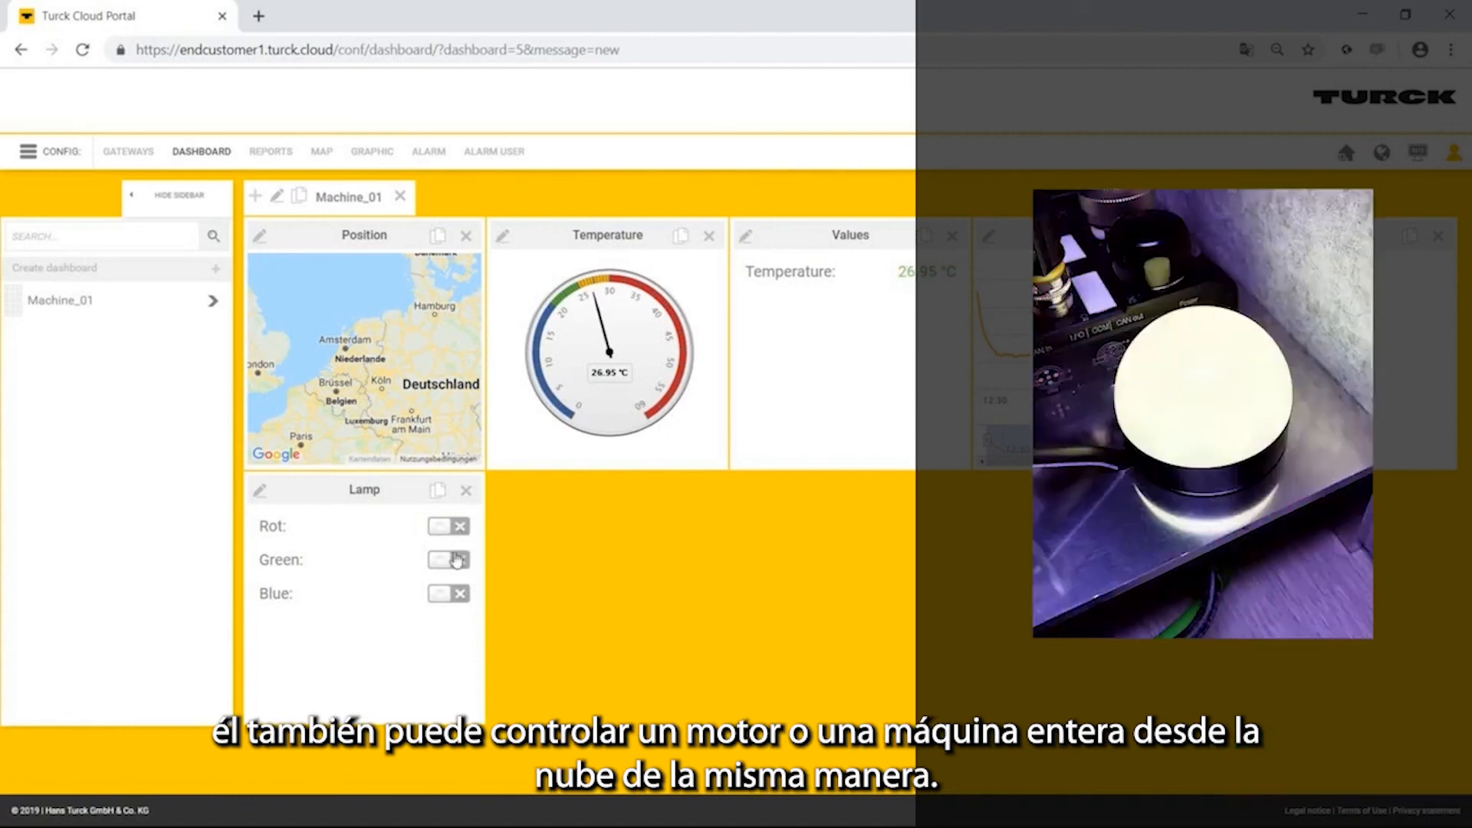
{"action": "left_click", "coordinate": [458, 561]}
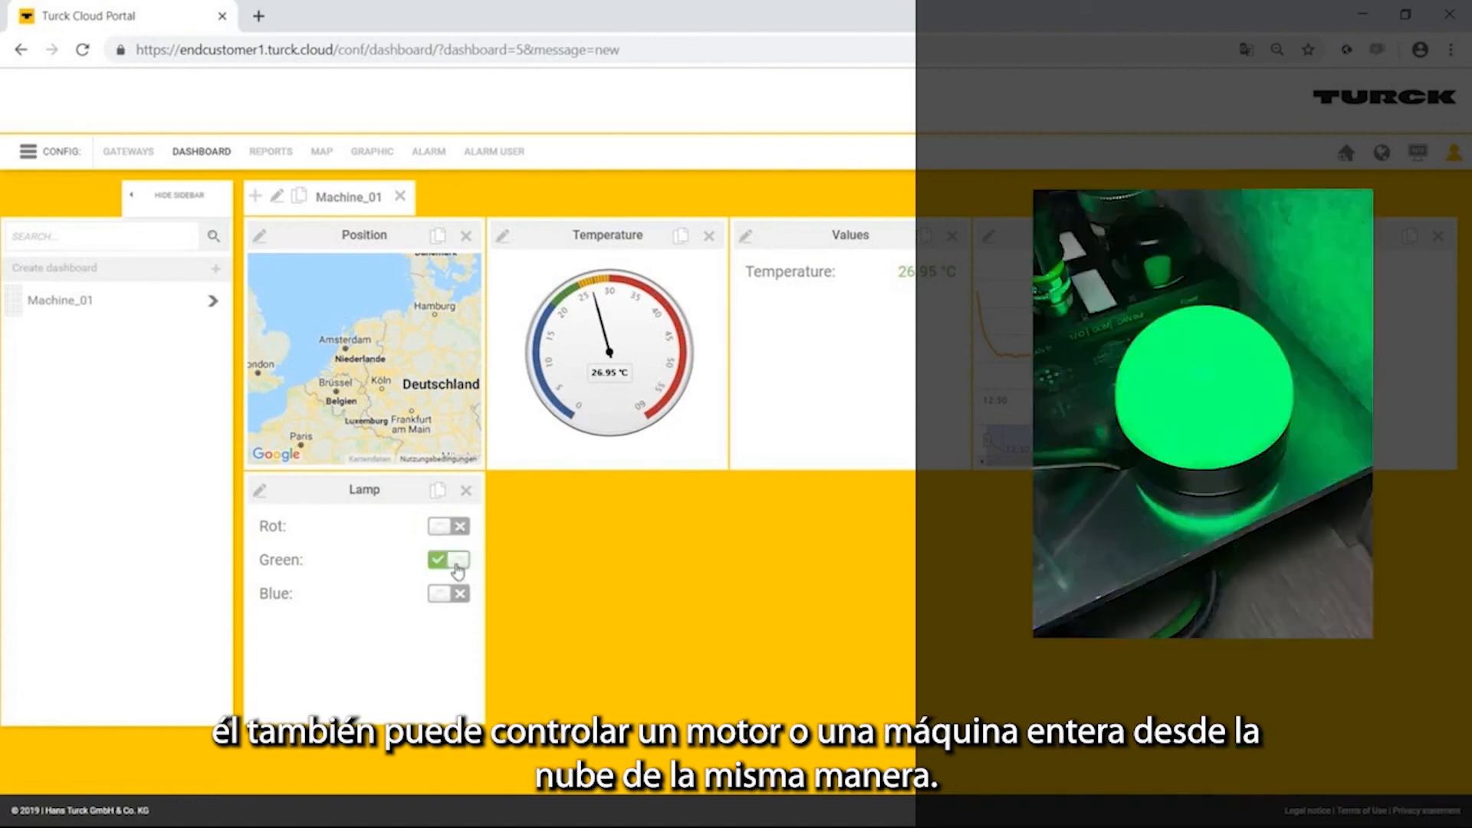
{"action": "left_click", "coordinate": [449, 529]}
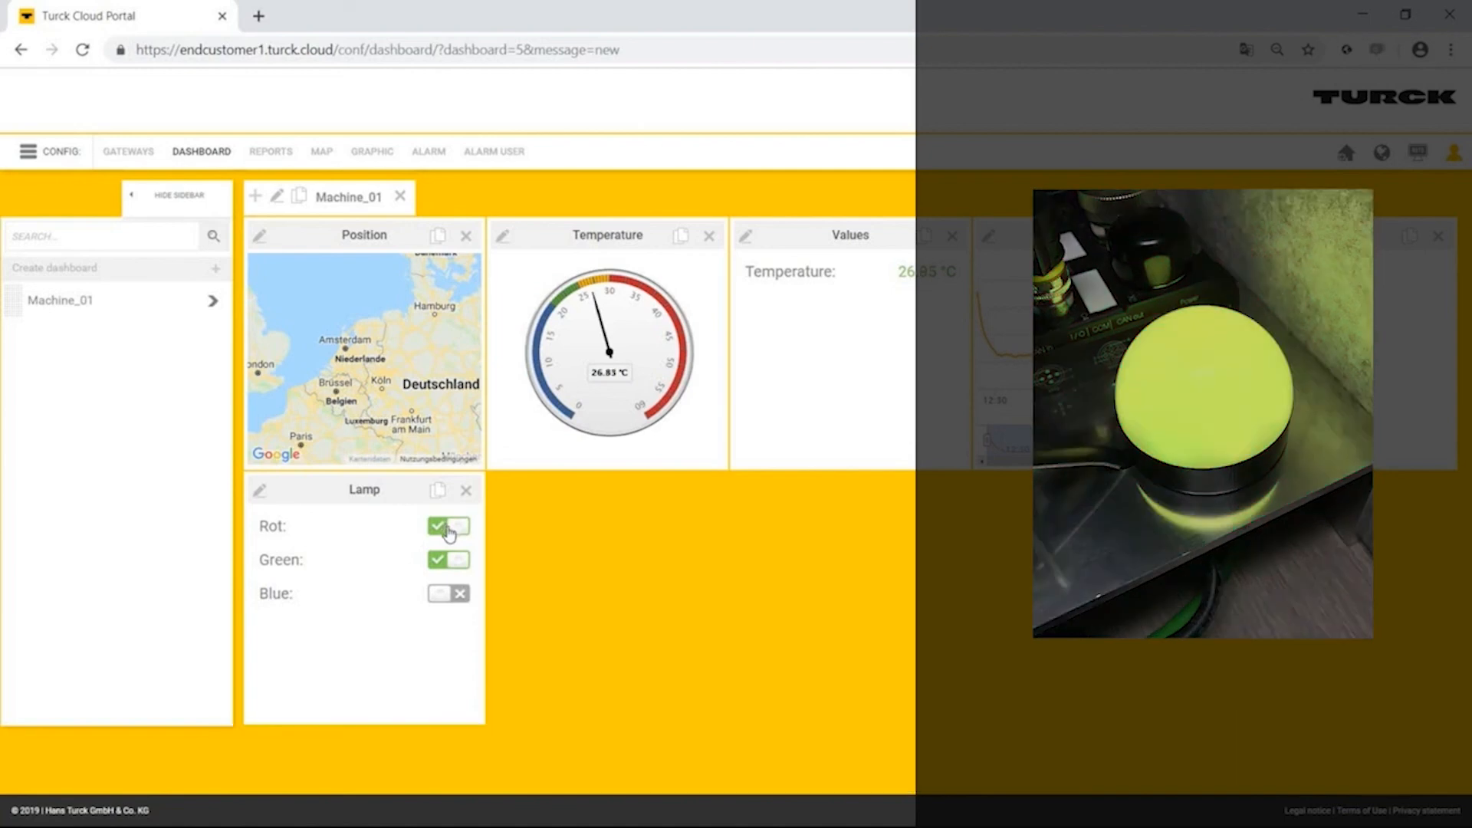
{"action": "left_click", "coordinate": [452, 596]}
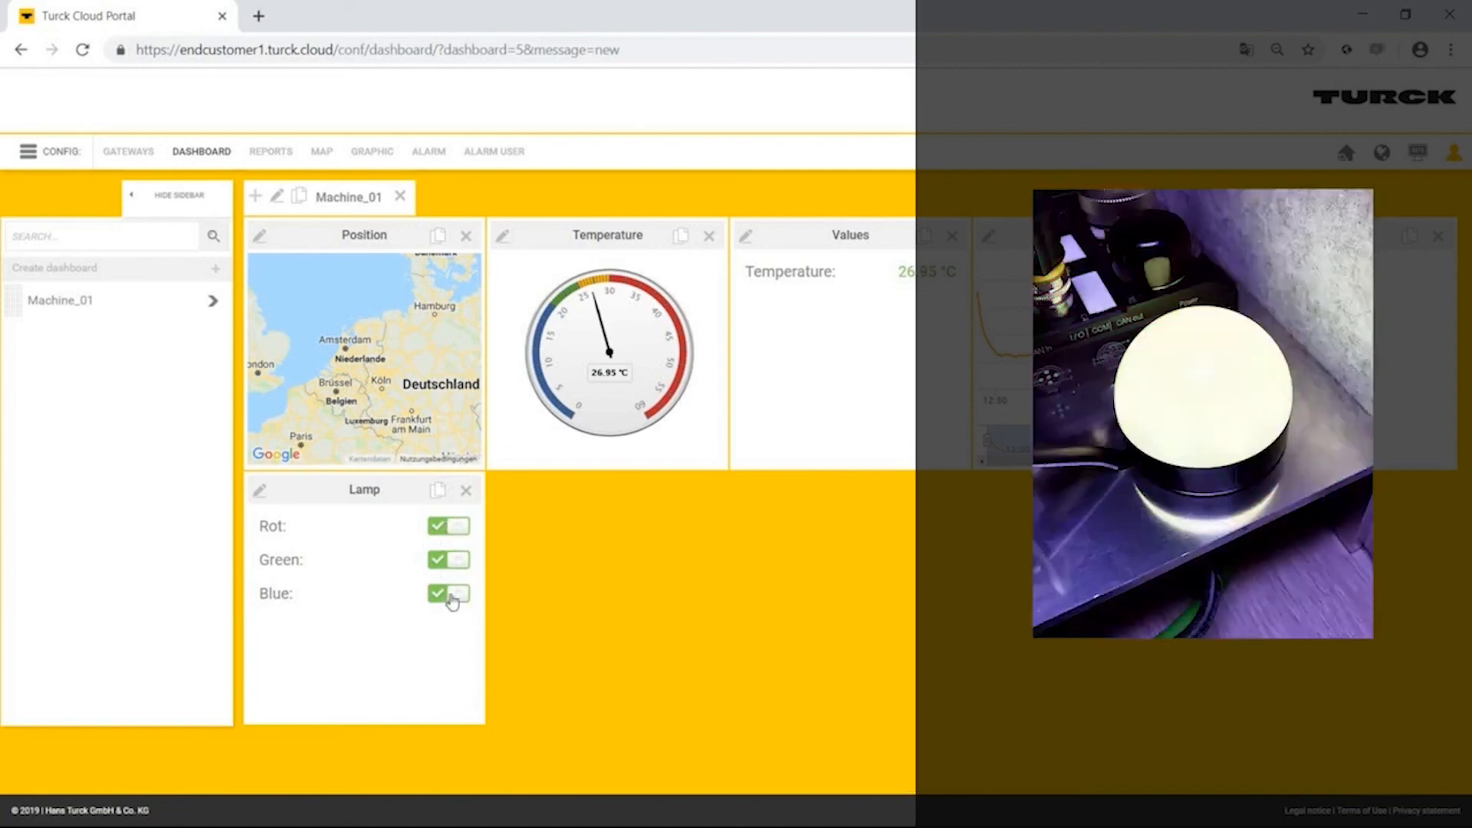
{"action": "left_click", "coordinate": [458, 562]}
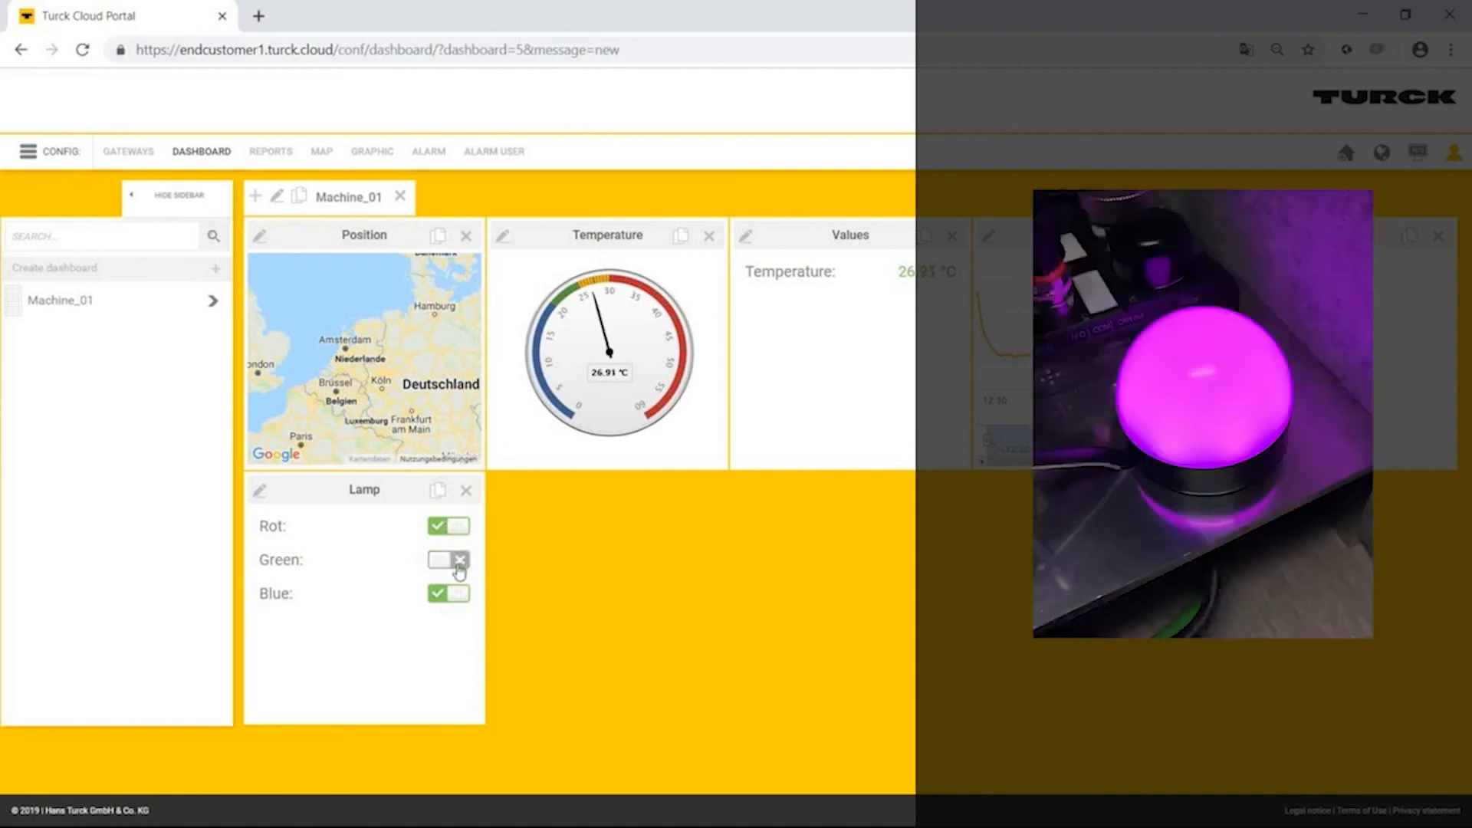